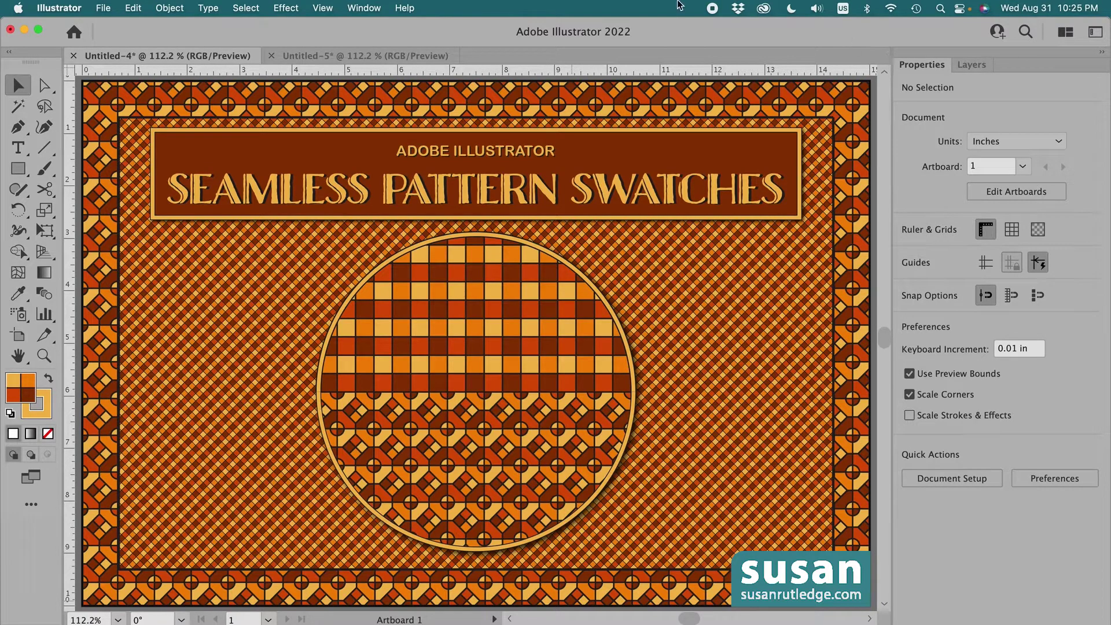
Step: Switch to the Untitled-5 document, show the Swatches panel and dock it beside Layers, leaving Properties in front
left_click(397, 55)
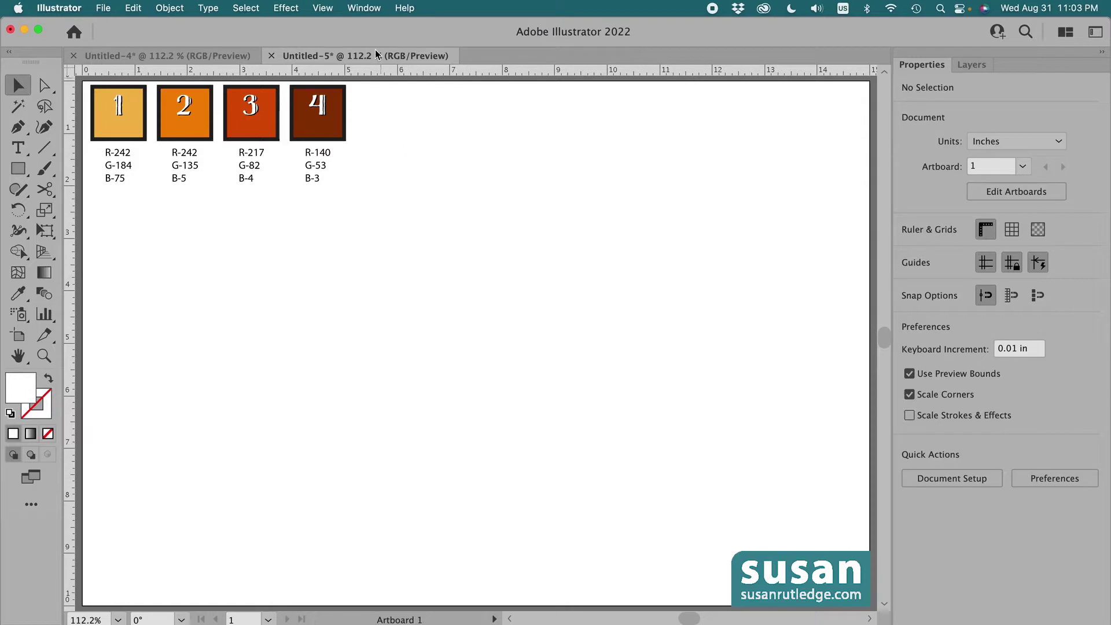
left_click(364, 8)
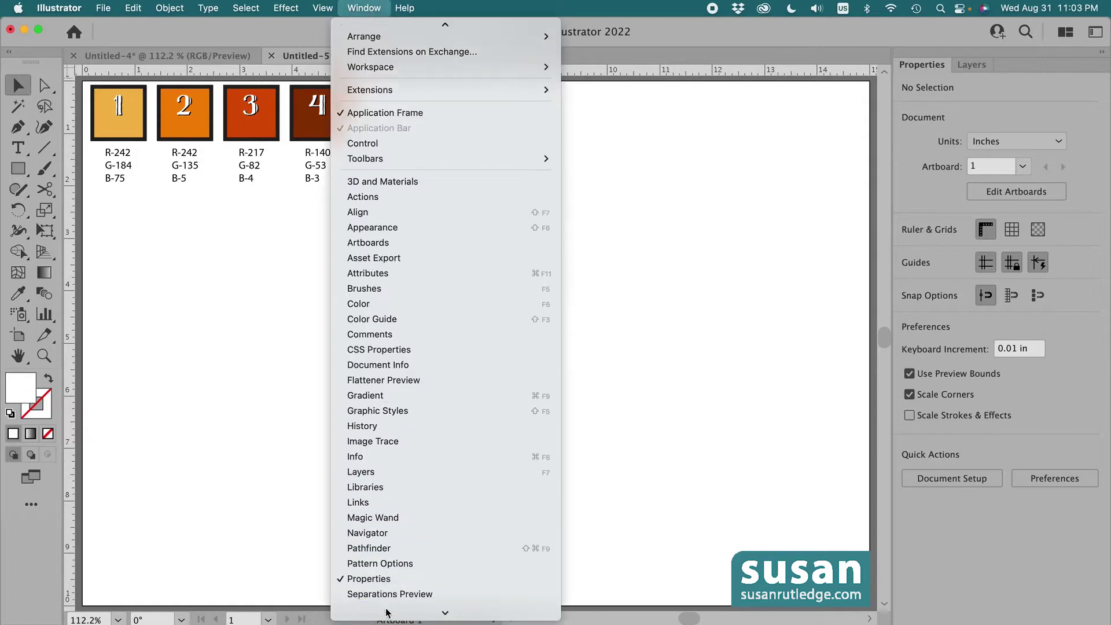
left_click(374, 501)
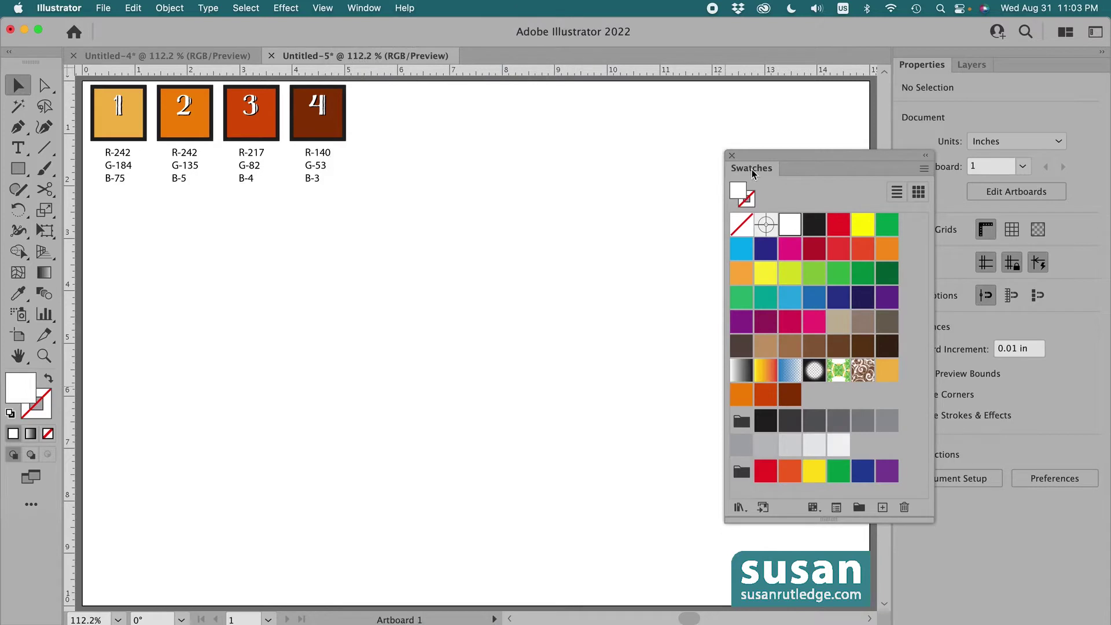
left_click_drag(751, 172, 1023, 74)
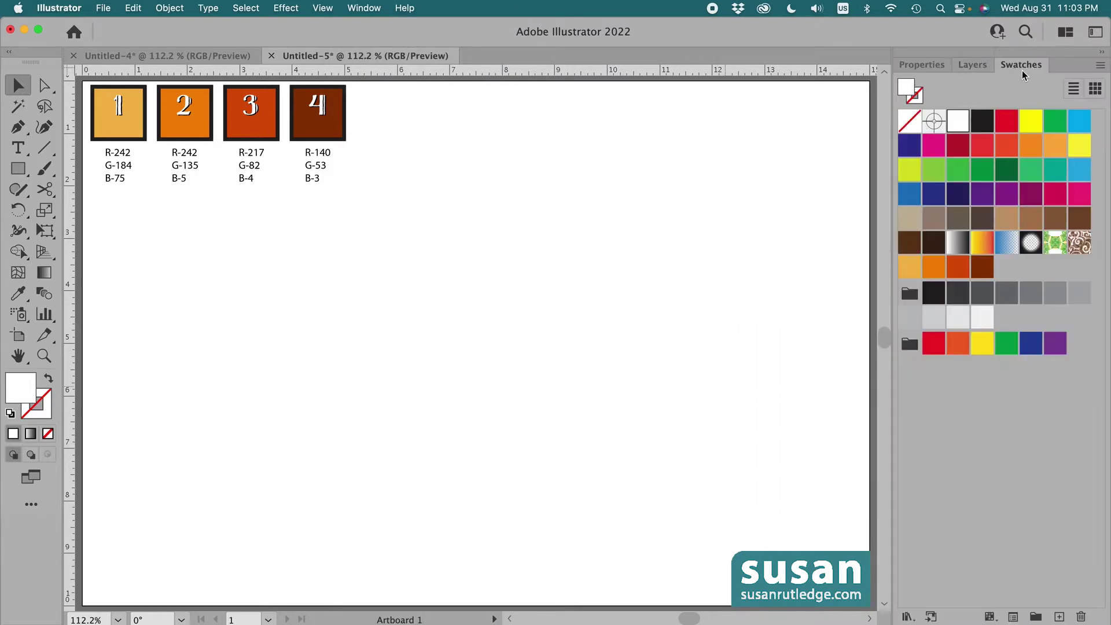
left_click(926, 65)
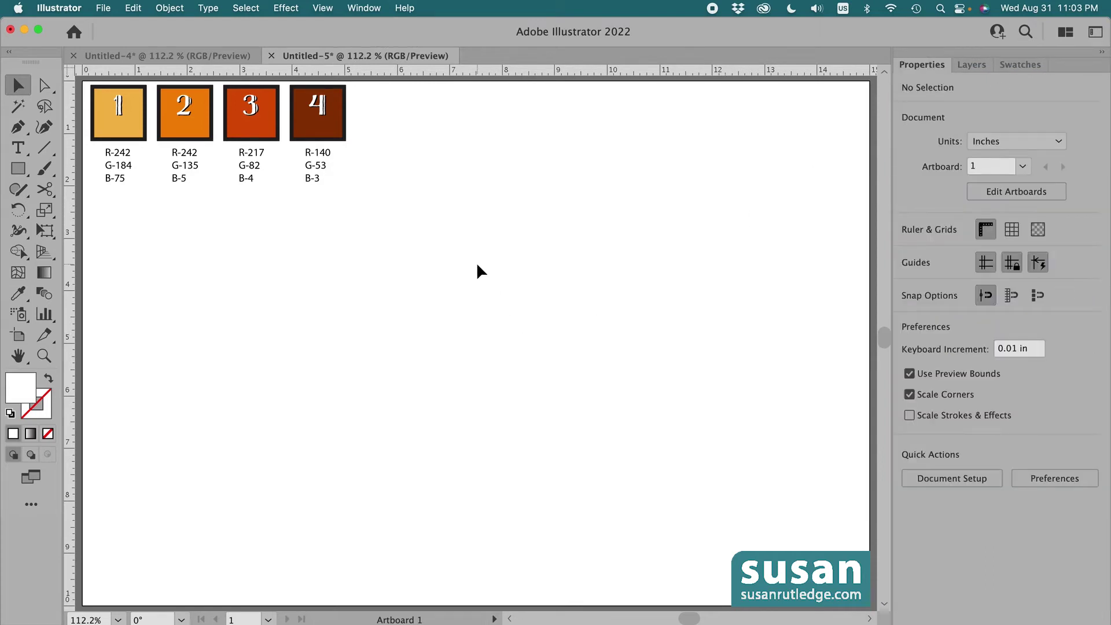
Step: Create a 1 in by 1 in square near the middle of the artboard with the Rectangle tool
key("m")
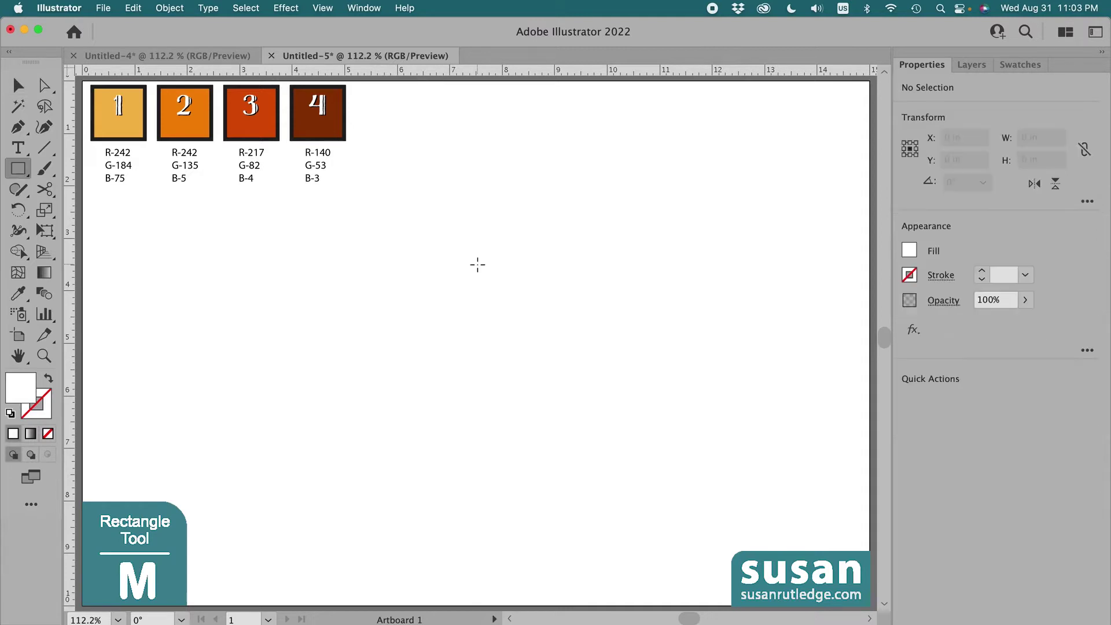
left_click(445, 242)
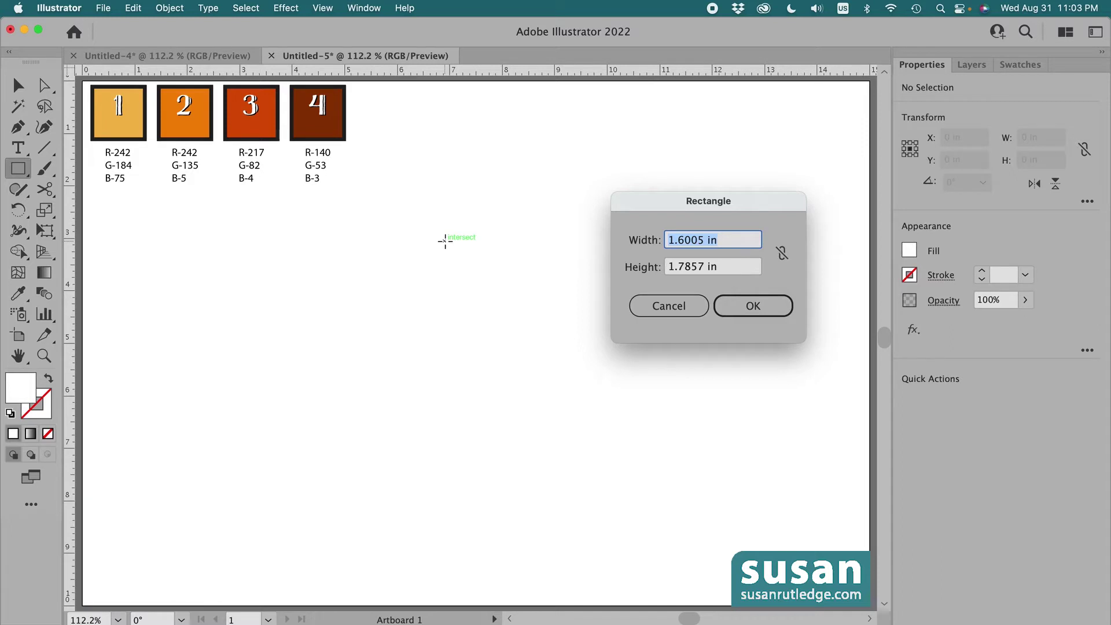
type("1")
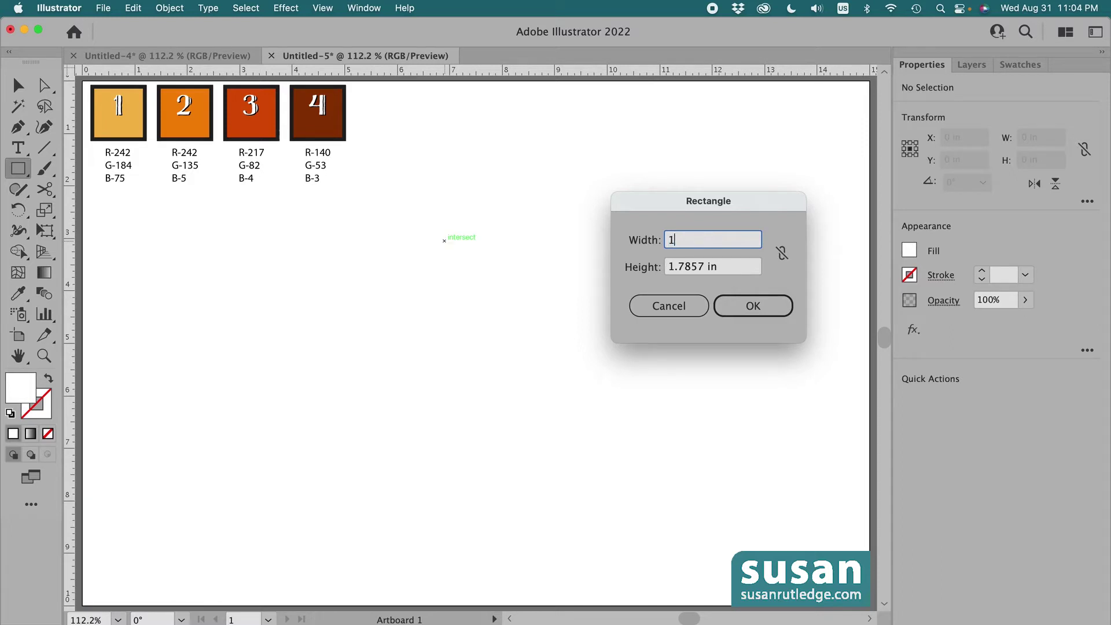
key("Tab")
type("1")
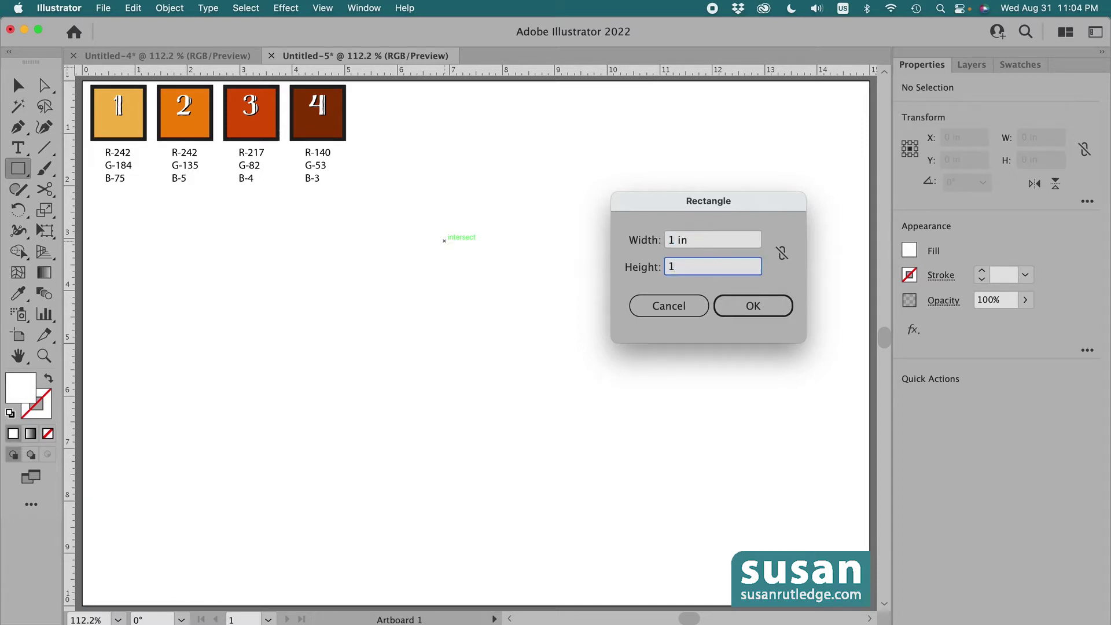
left_click(759, 304)
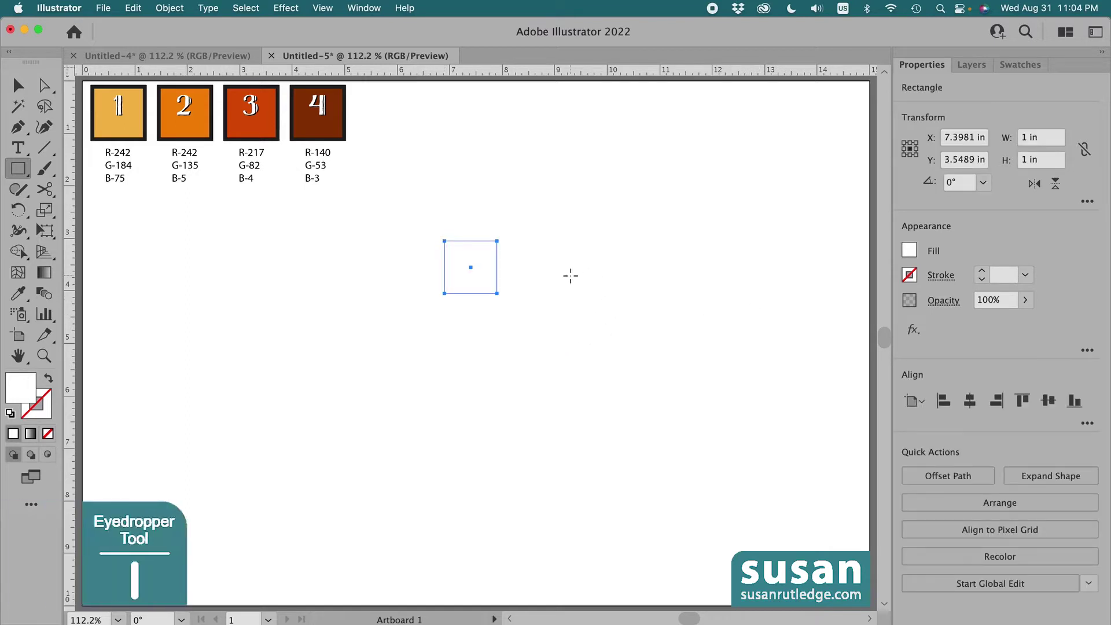
Step: Copy color sample 1's fill and stroke onto the square, and duplicate it edge to edge on its right side
key("i")
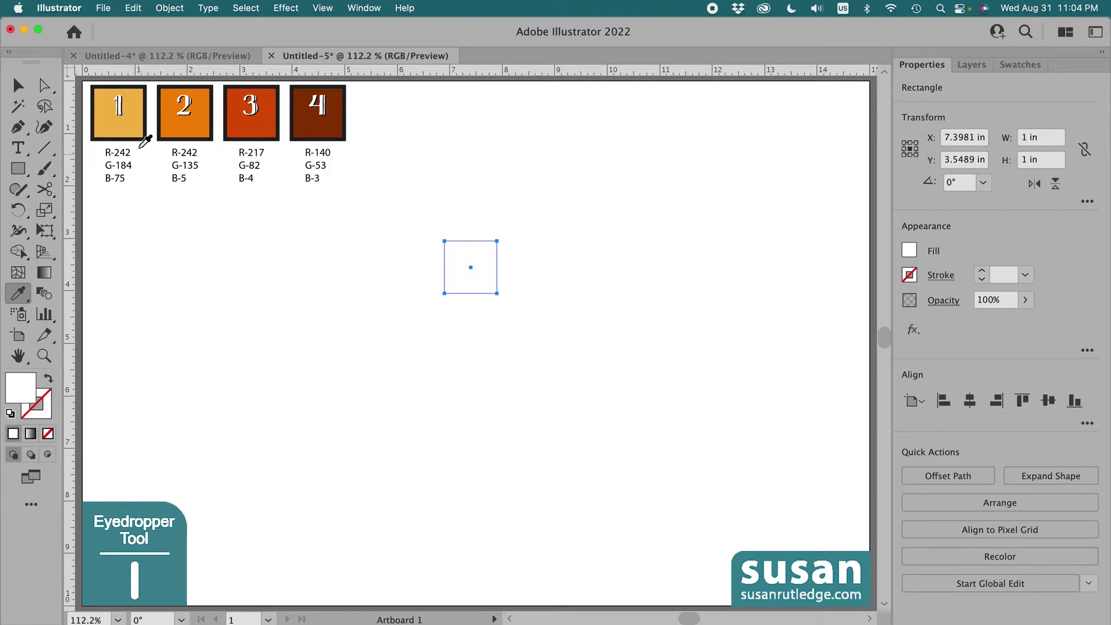
left_click(121, 116)
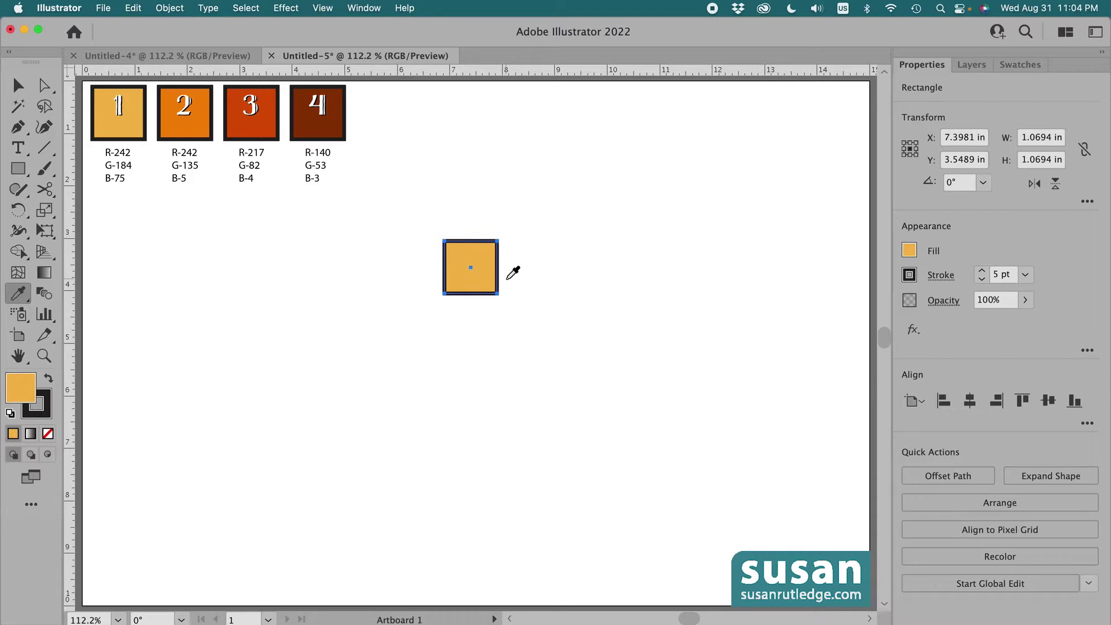
key("v")
left_click_drag(470, 298, 525, 301)
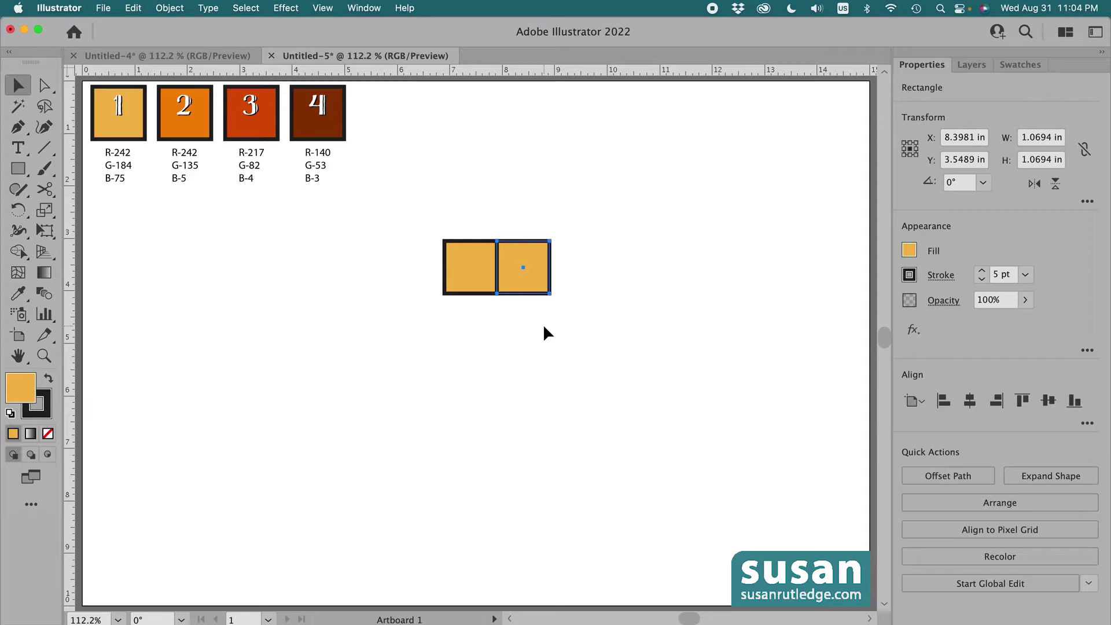
Step: Check that Smart Guides are enabled and review their preferences, including the object guide color choices
left_click(323, 7)
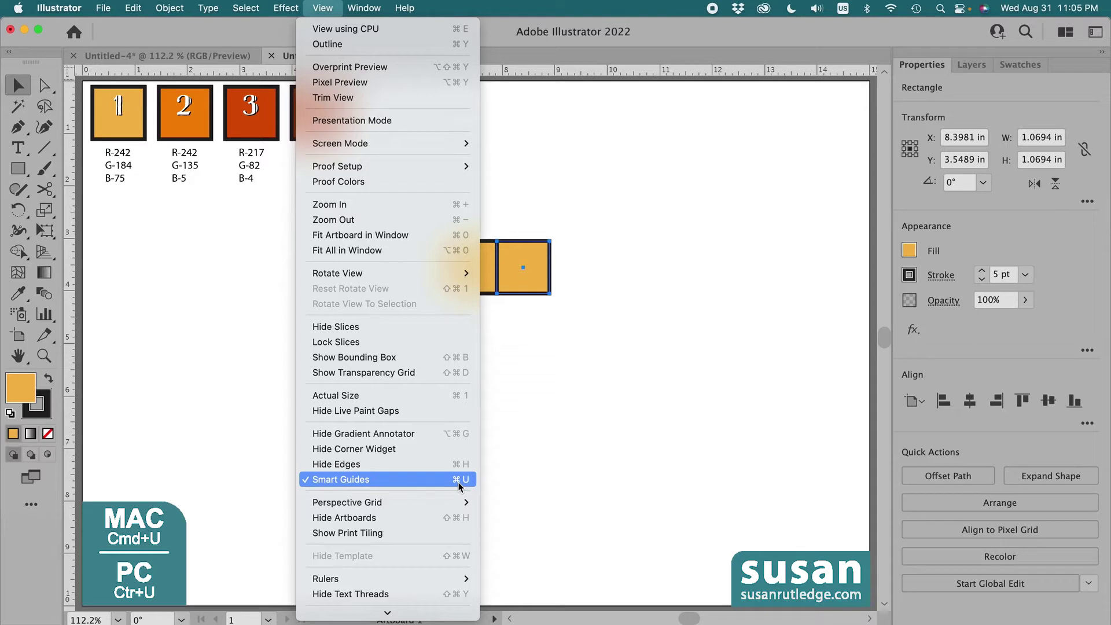
left_click(661, 483)
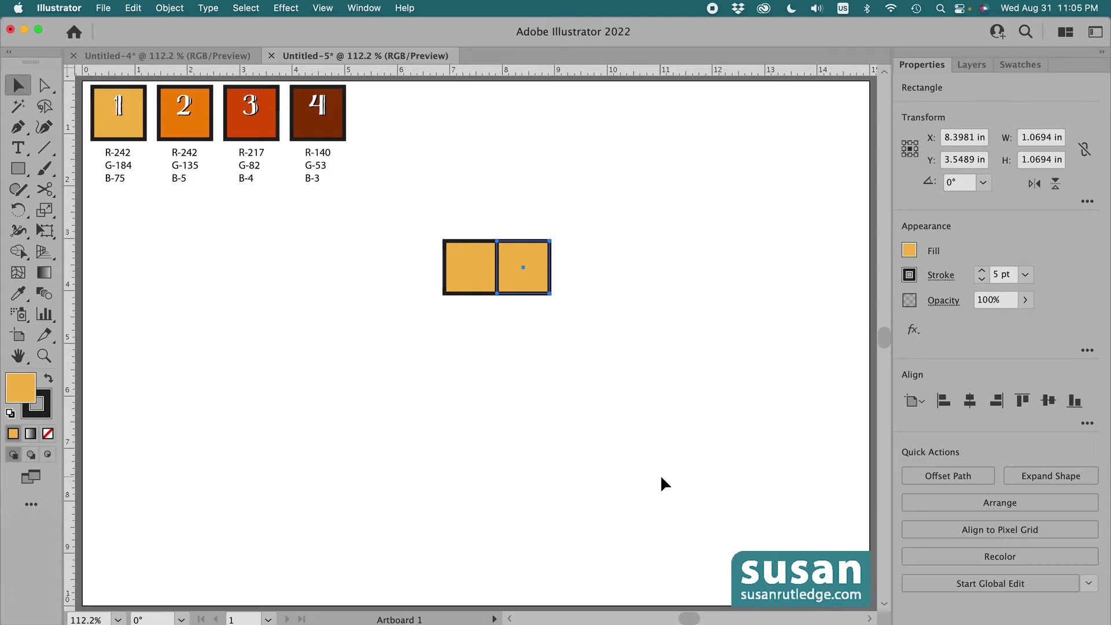
left_click(62, 8)
mouse_move(75, 53)
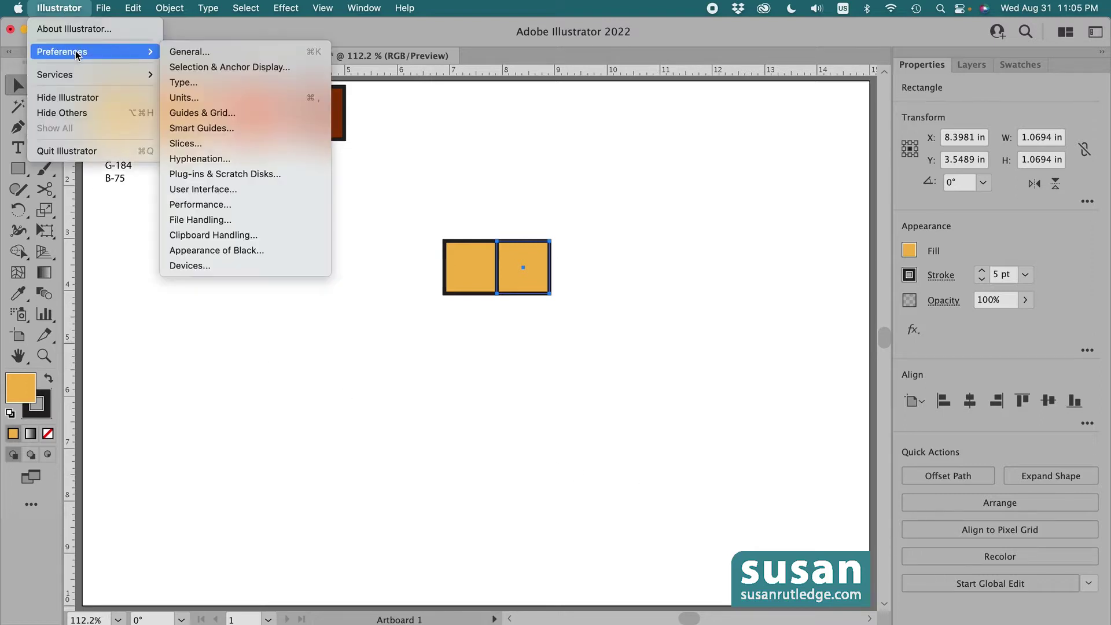
left_click(197, 130)
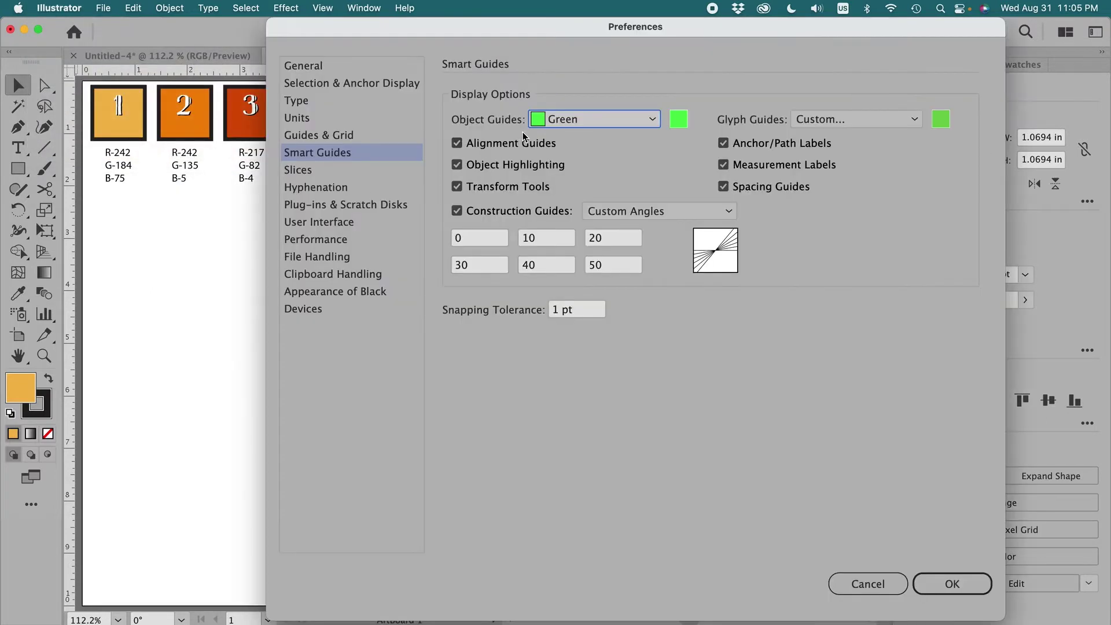
left_click(656, 123)
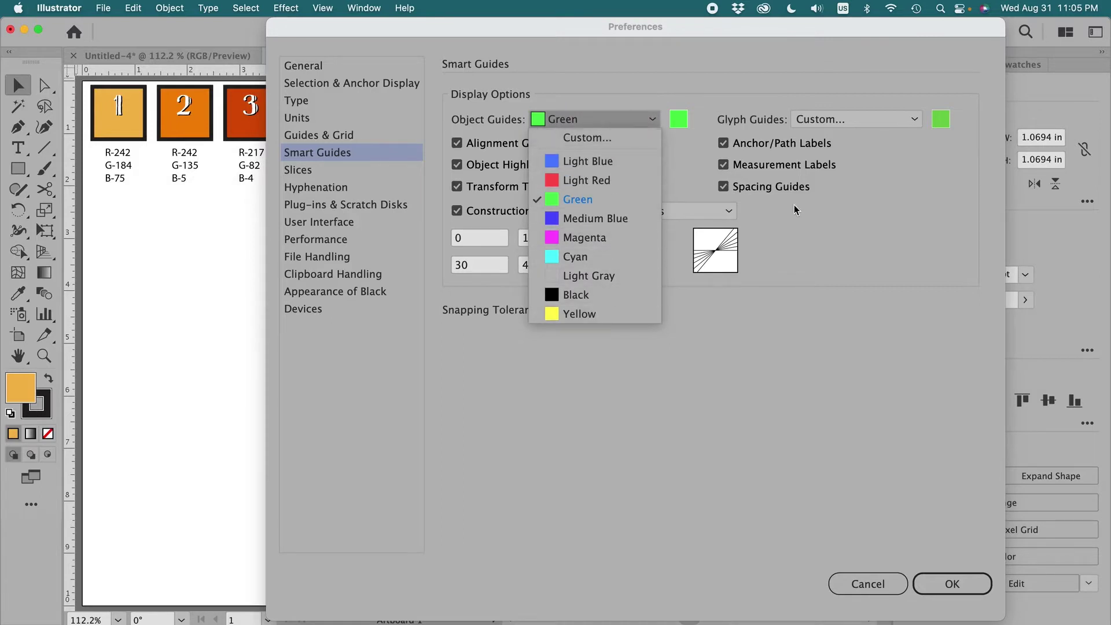
key("Escape")
left_click(953, 584)
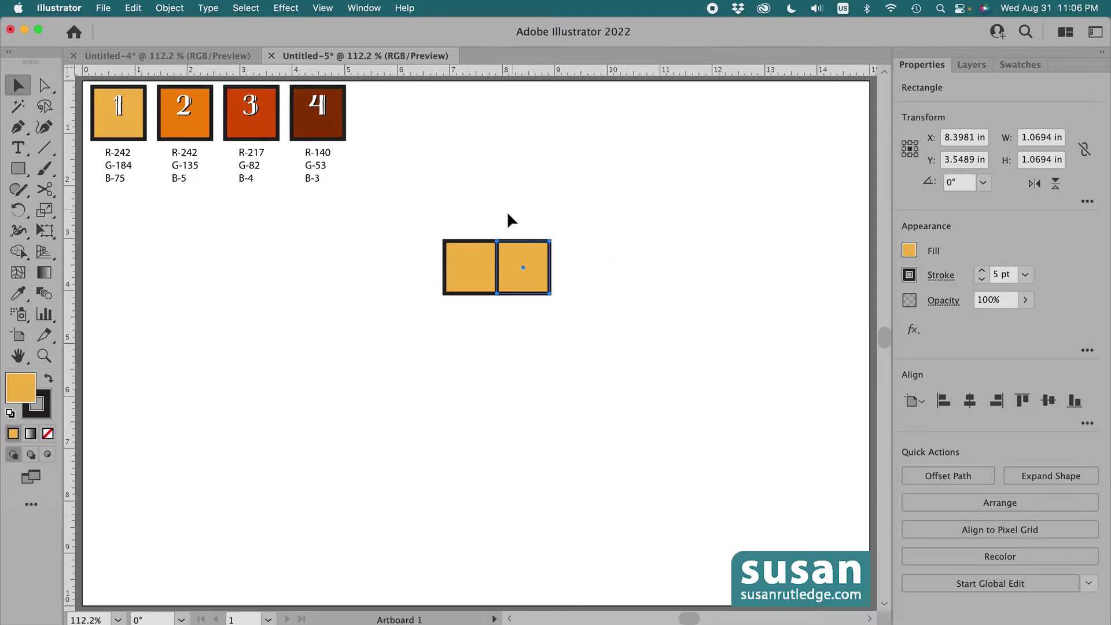
Step: Duplicate both squares 1 in straight down to complete a two-by-two block
left_click_drag(461, 223, 523, 352)
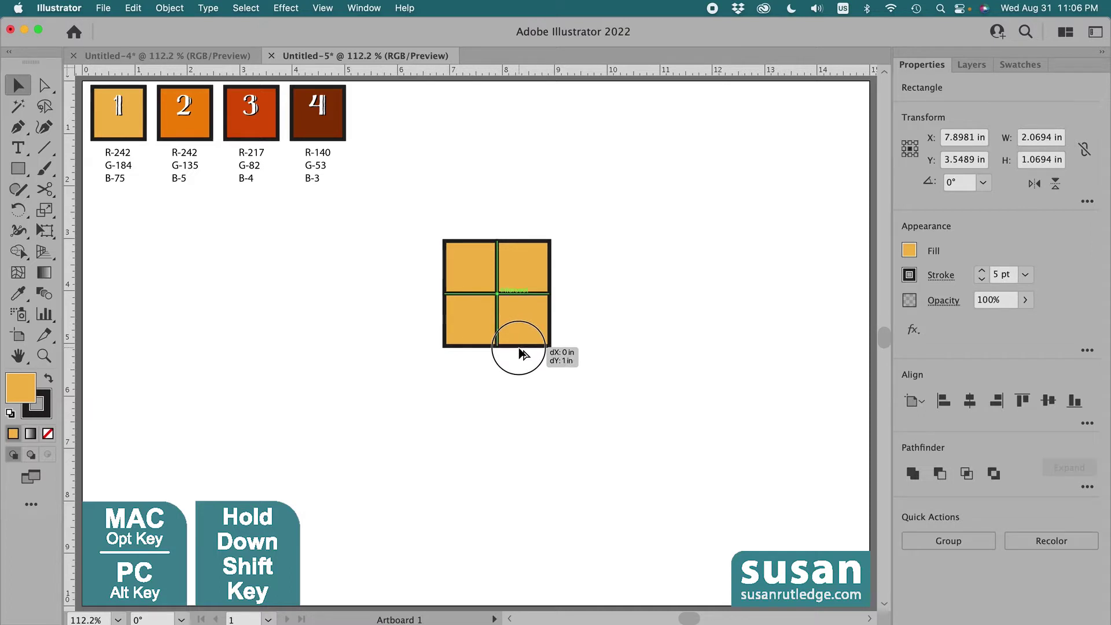
left_click_drag(523, 353, 522, 353)
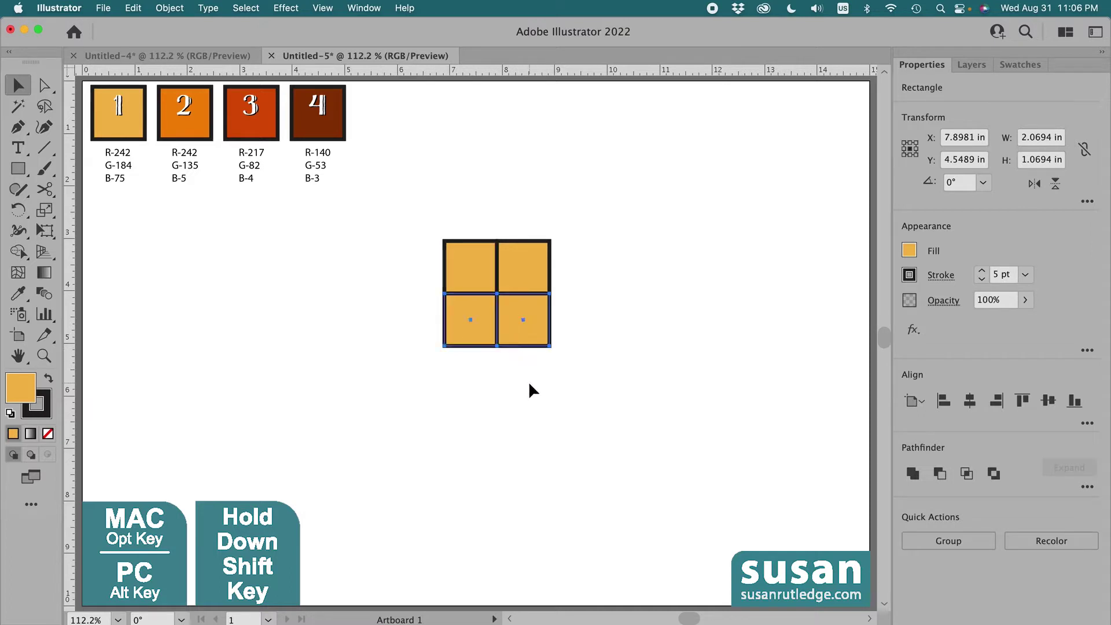
Step: Recolor the block with the Eyedropper: upper-right square with sample 2, lower-left with sample 3, lower-right with sample 4
left_click(525, 269)
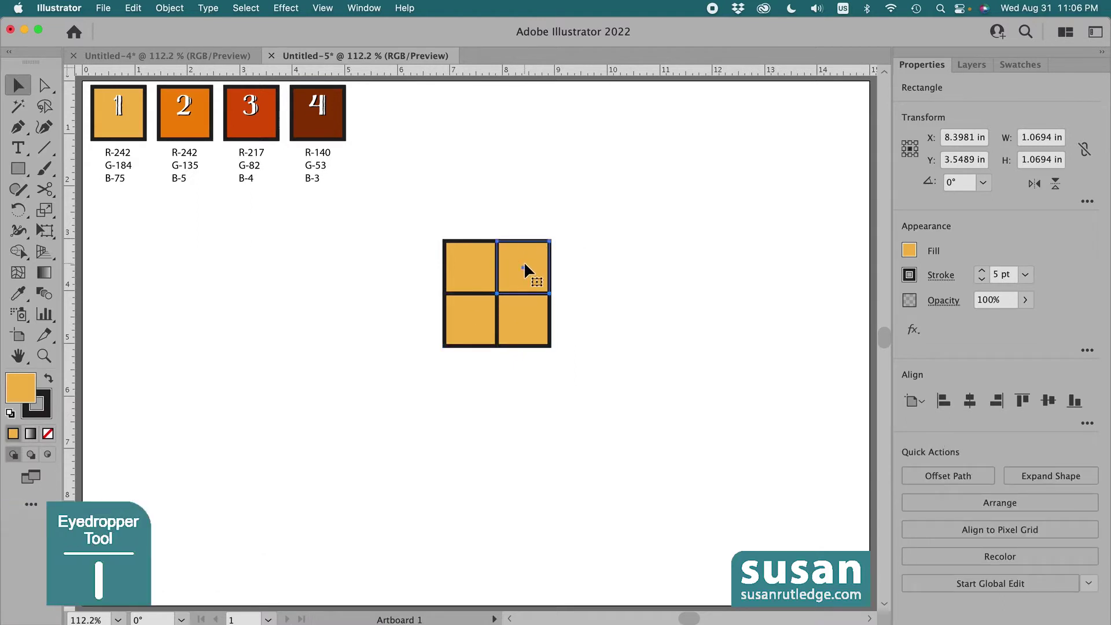
key("i")
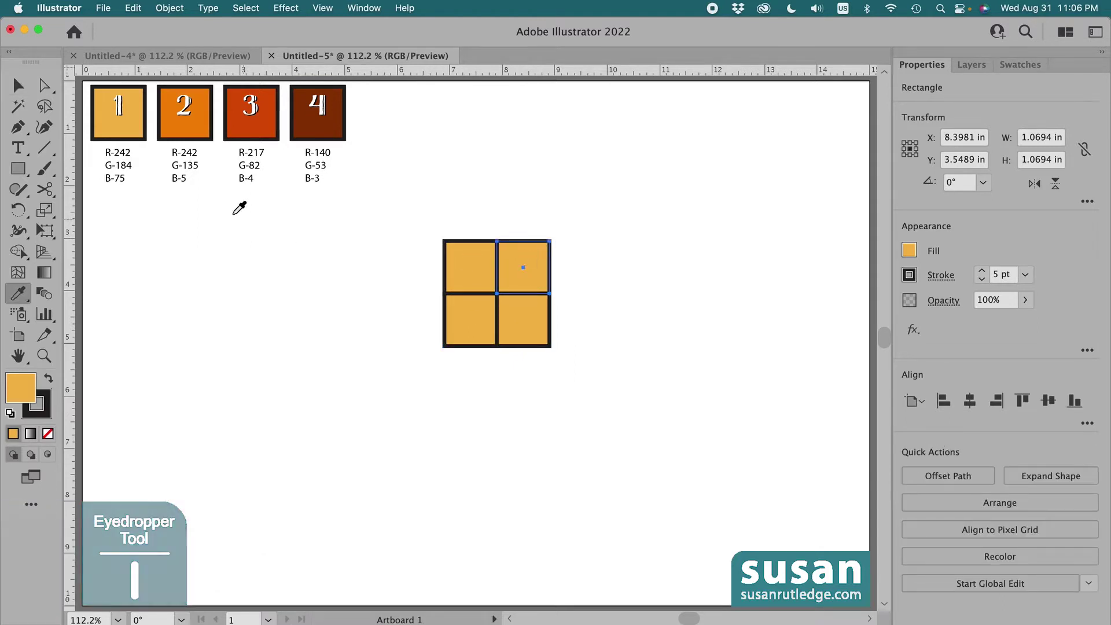
left_click(197, 123)
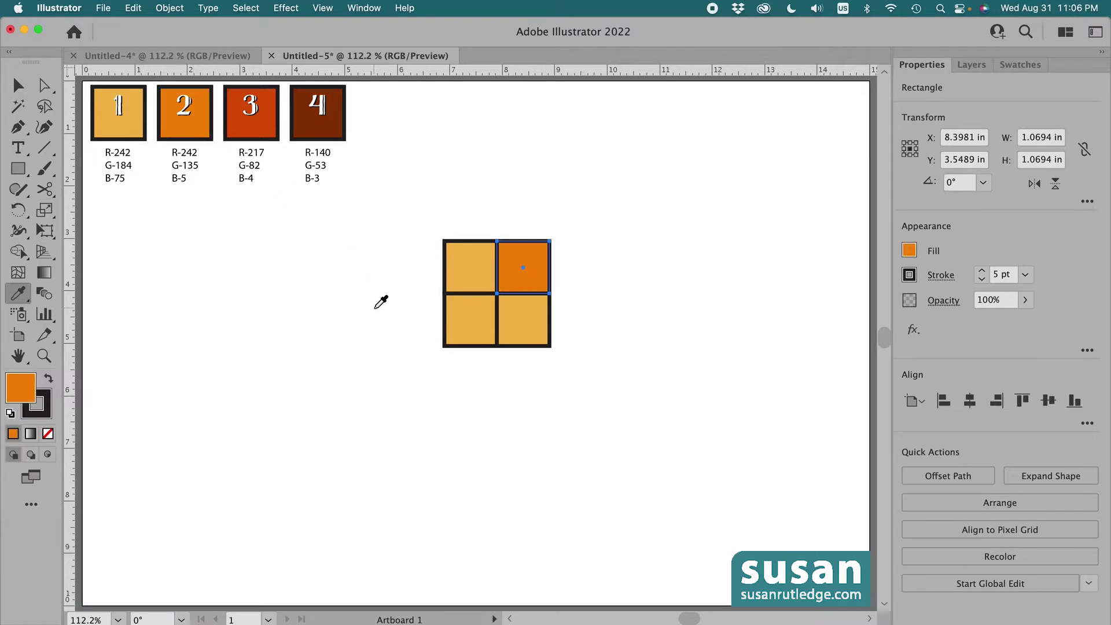
key("v")
left_click(461, 315)
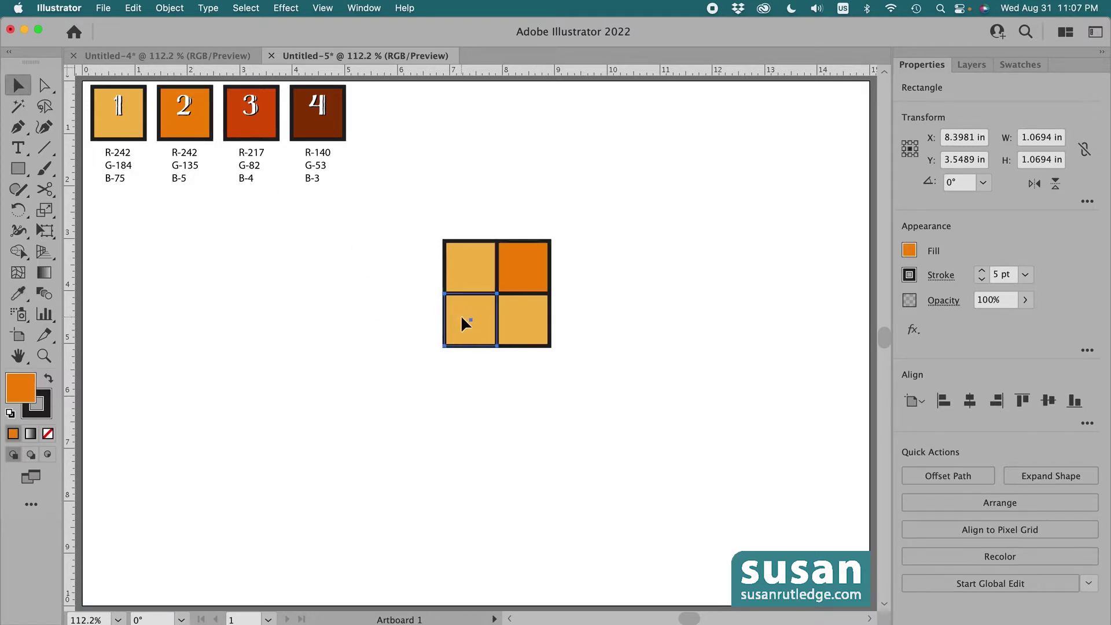
key("i")
left_click(249, 110)
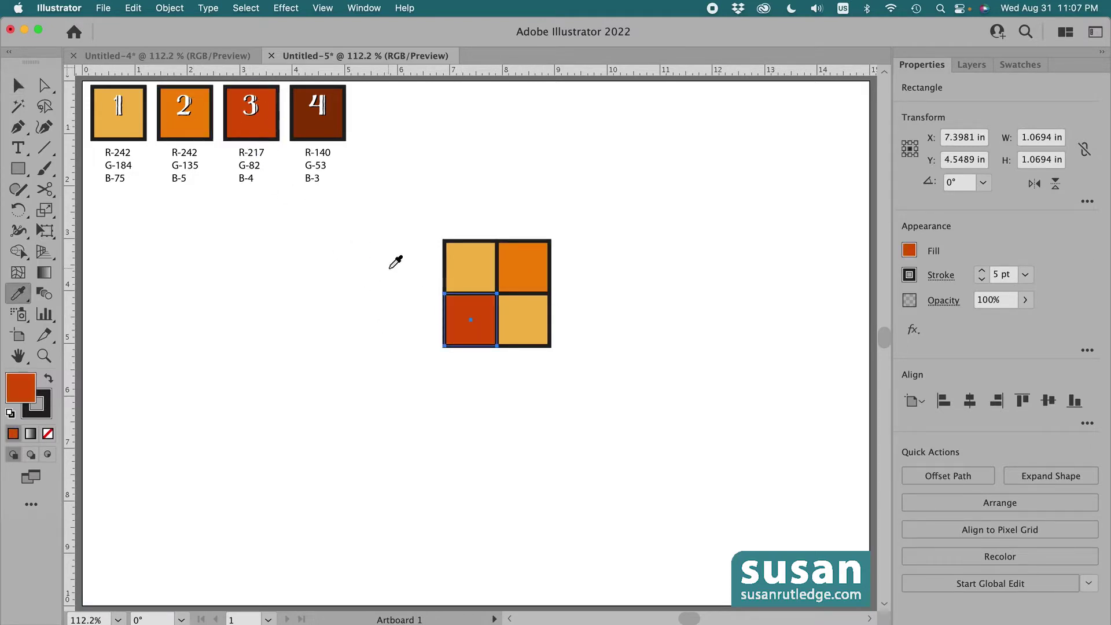
key("v")
left_click(522, 314)
key("i")
left_click(318, 111)
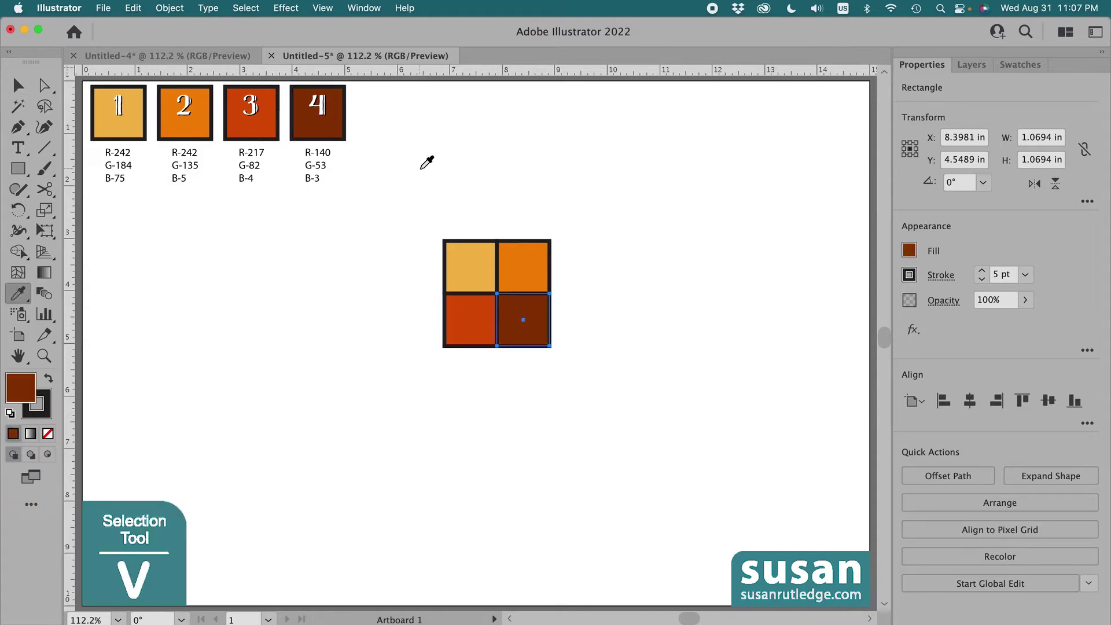
Step: Select all four colored squares and group them
key("v")
left_click_drag(429, 221, 572, 374)
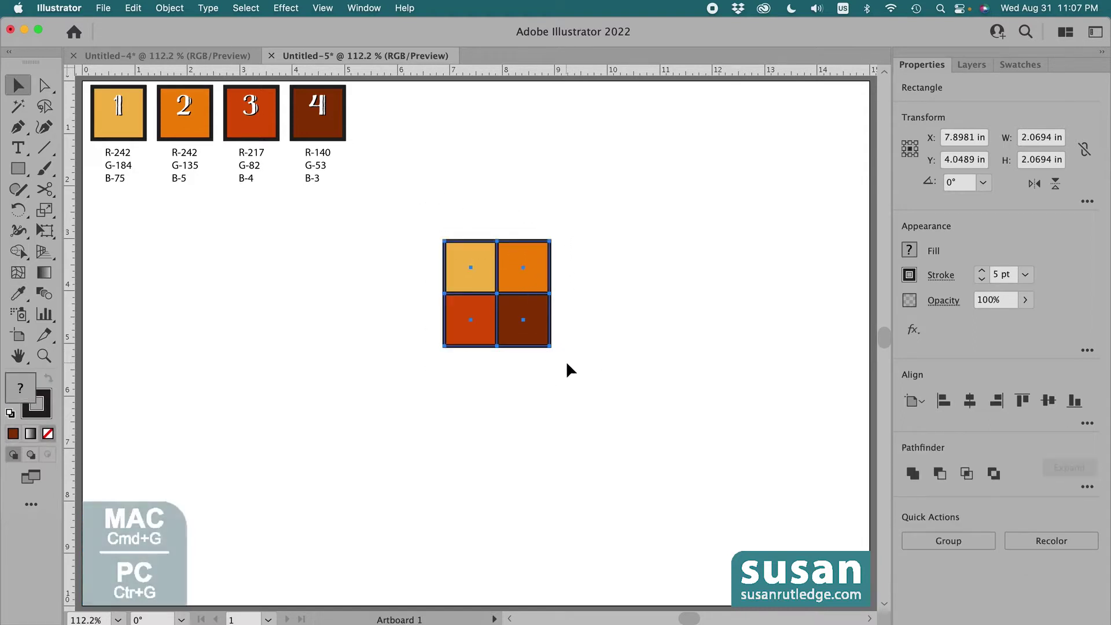
key("cmd+g")
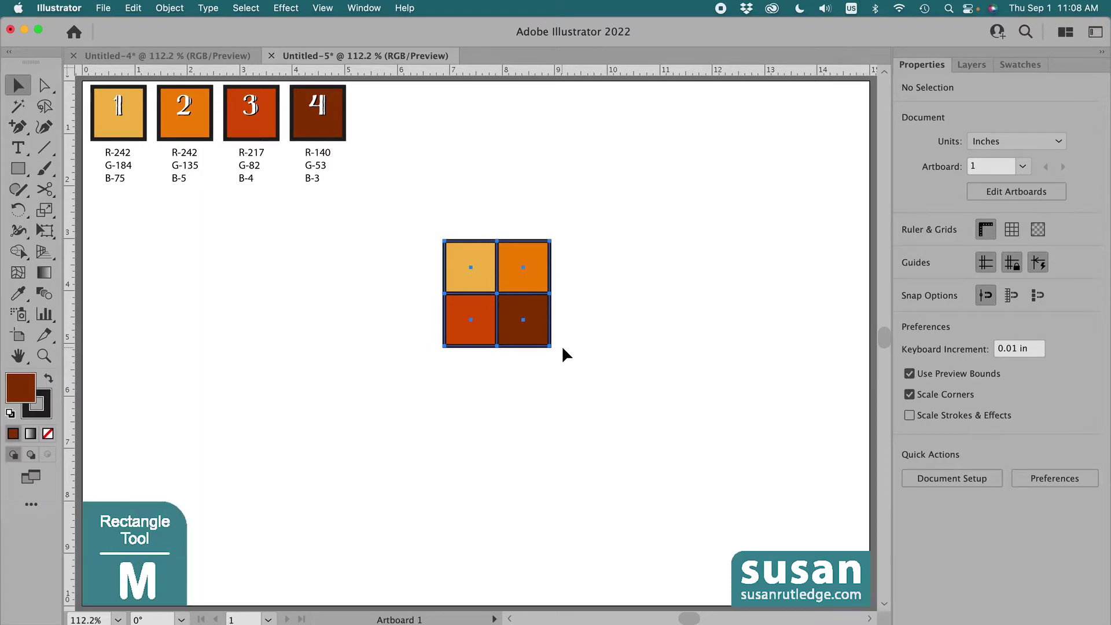
Step: Test the four-color pattern swatch on a rectangle about 3.9 by 9 in drawn right of the block, and delete the rectangle
key("m")
left_click_drag(591, 132, 794, 601)
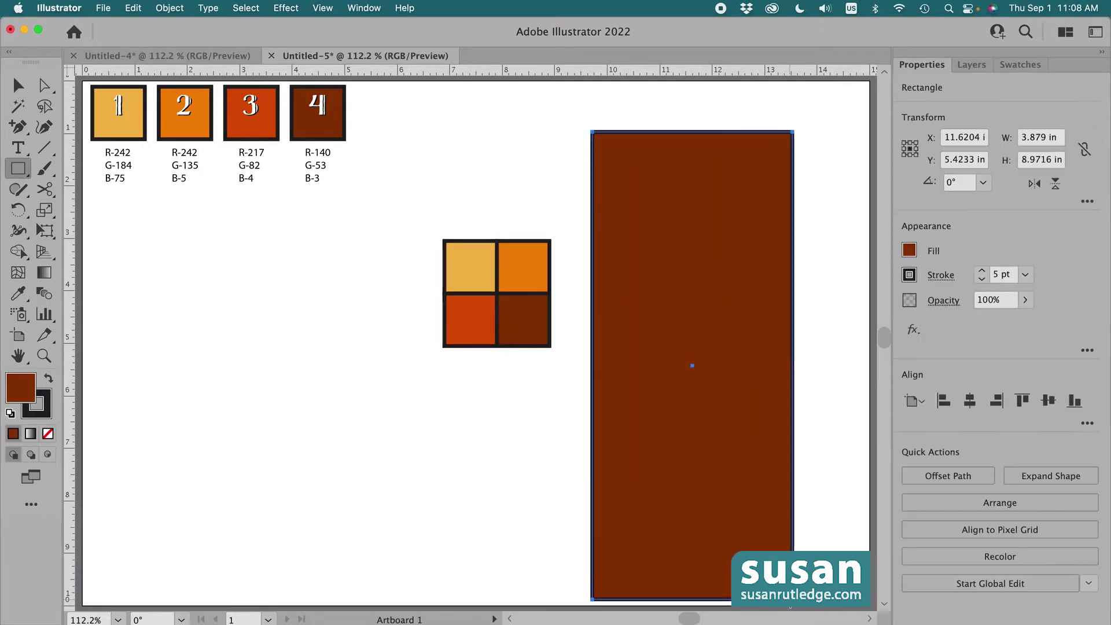
left_click(1022, 65)
left_click(1007, 267)
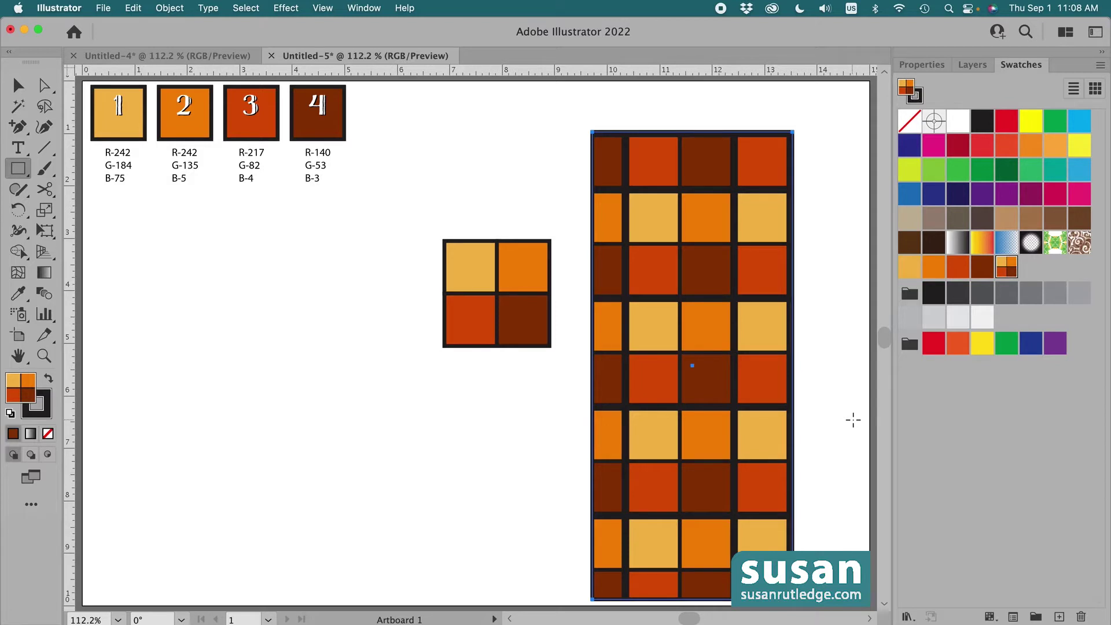
key("Delete")
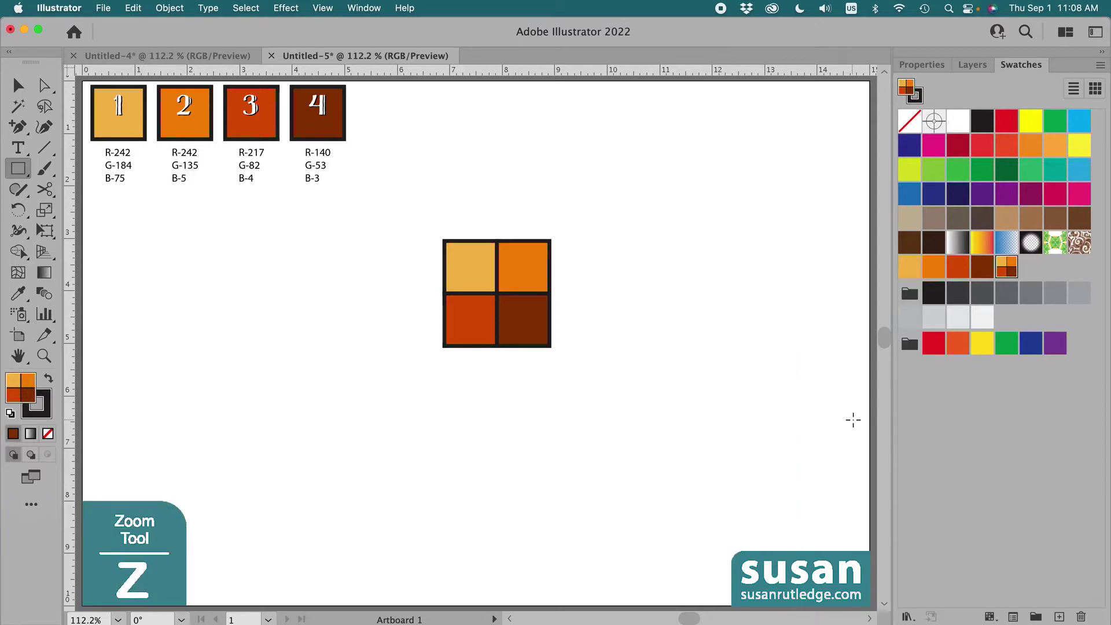
Step: Inspect the block's path edges against its strokes at close range with all four squares selected
key("z")
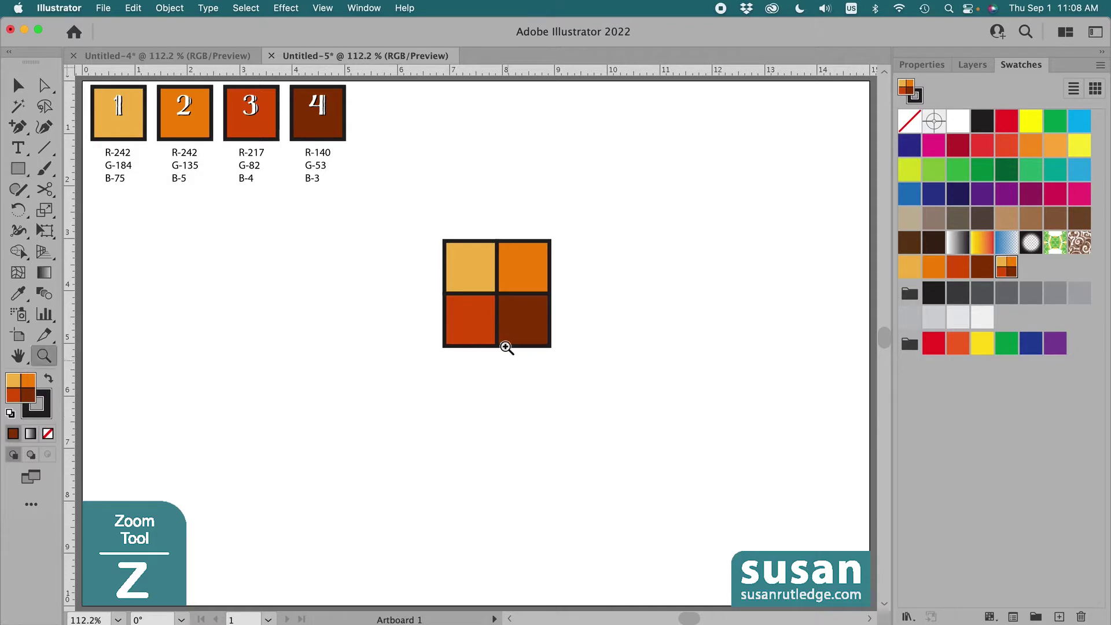
left_click_drag(496, 292, 759, 520)
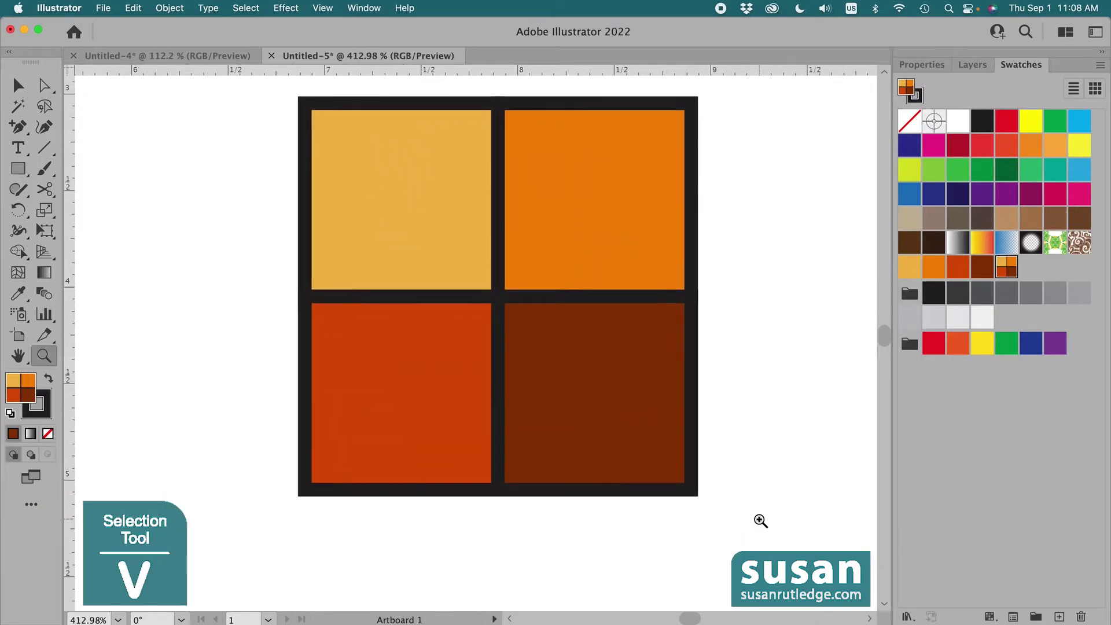
key("v")
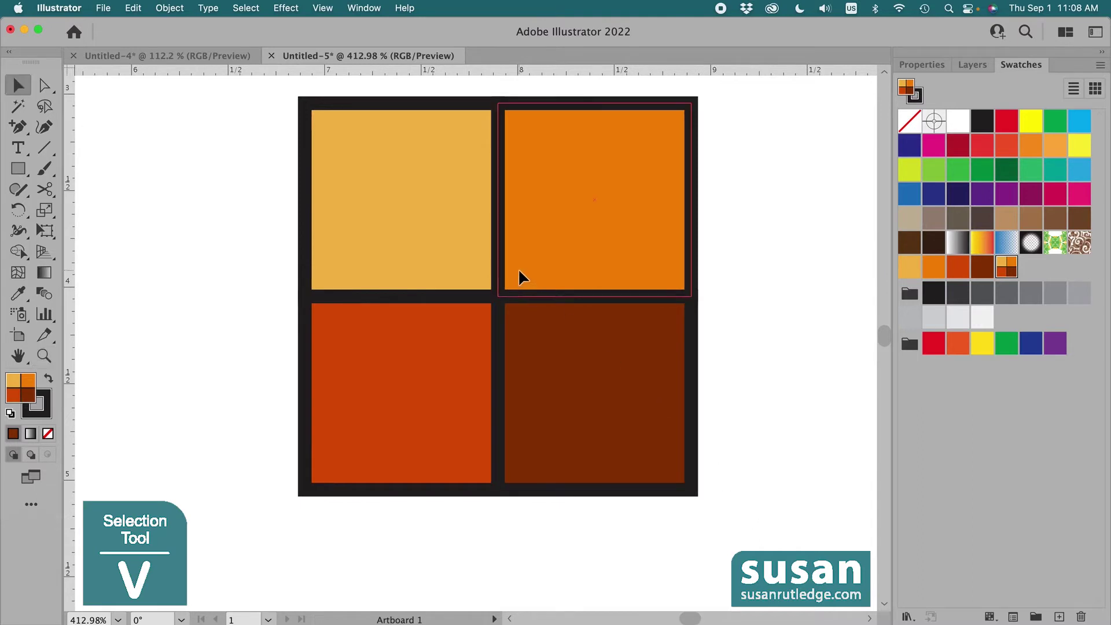
key("super+a")
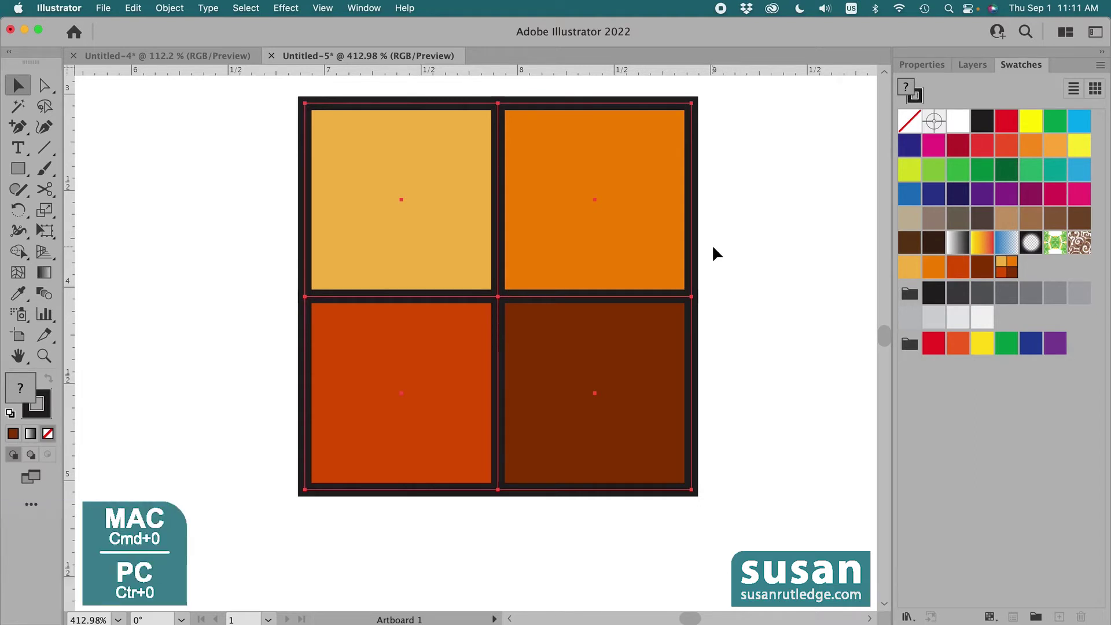
key("super+0")
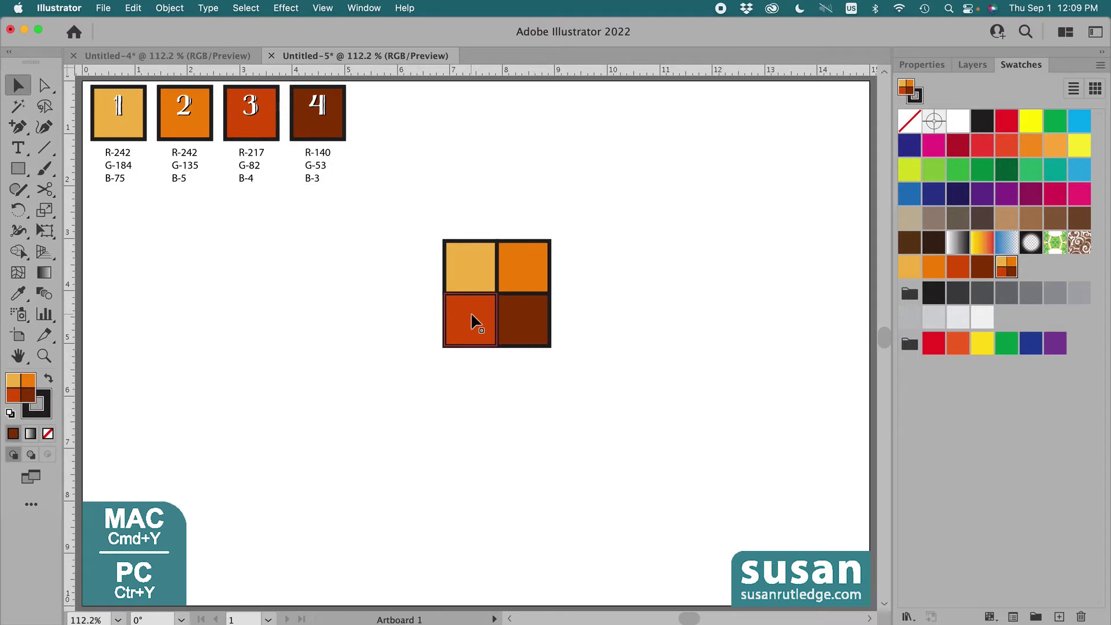
Step: In Outline mode, draw a 2 by 2 in rectangle with no fill and no stroke exactly over the block's outer paths, and return to Preview
key("super+y")
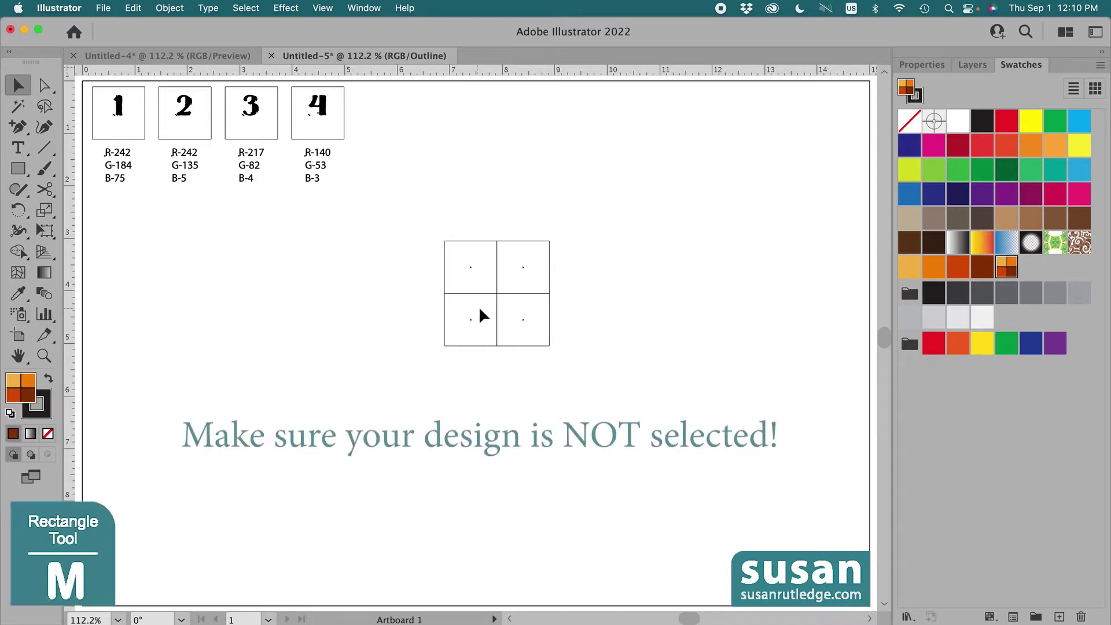
key("m")
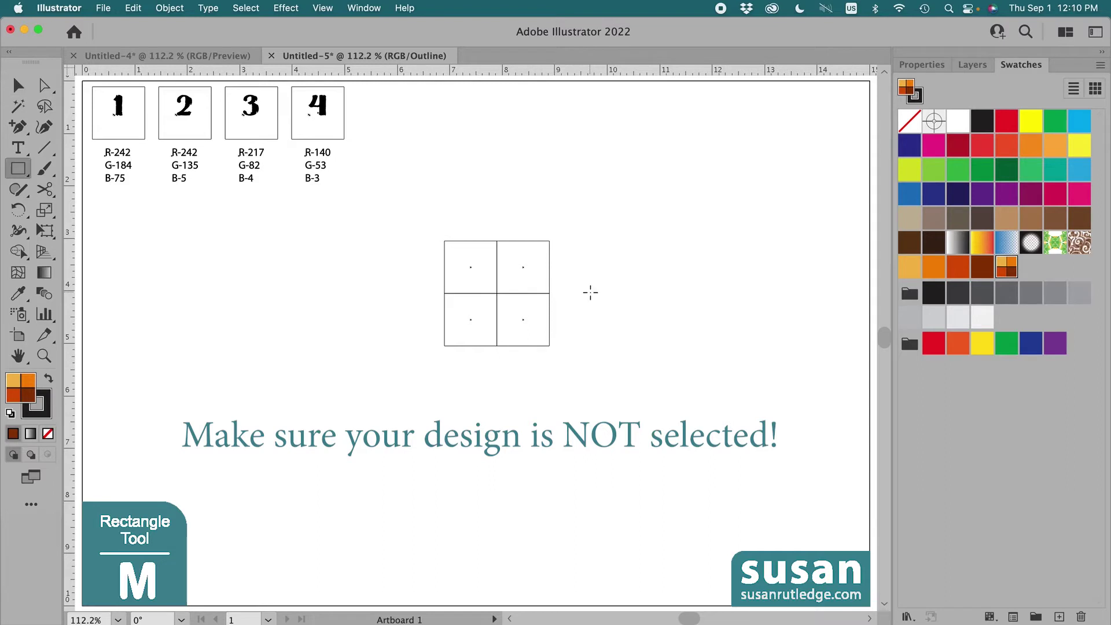
left_click(922, 64)
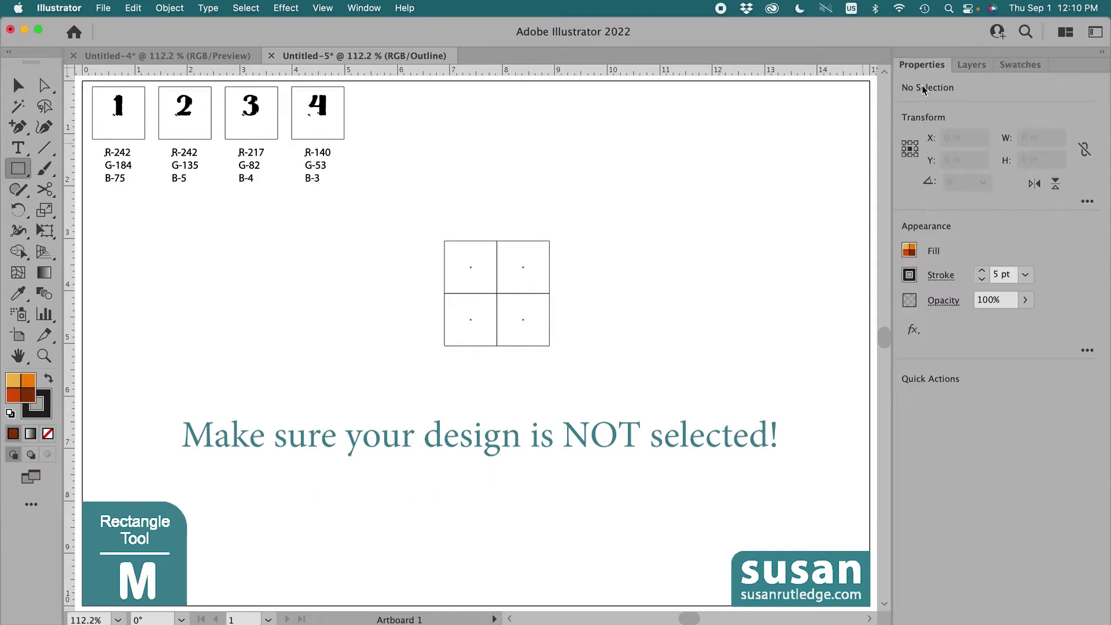
left_click(908, 250)
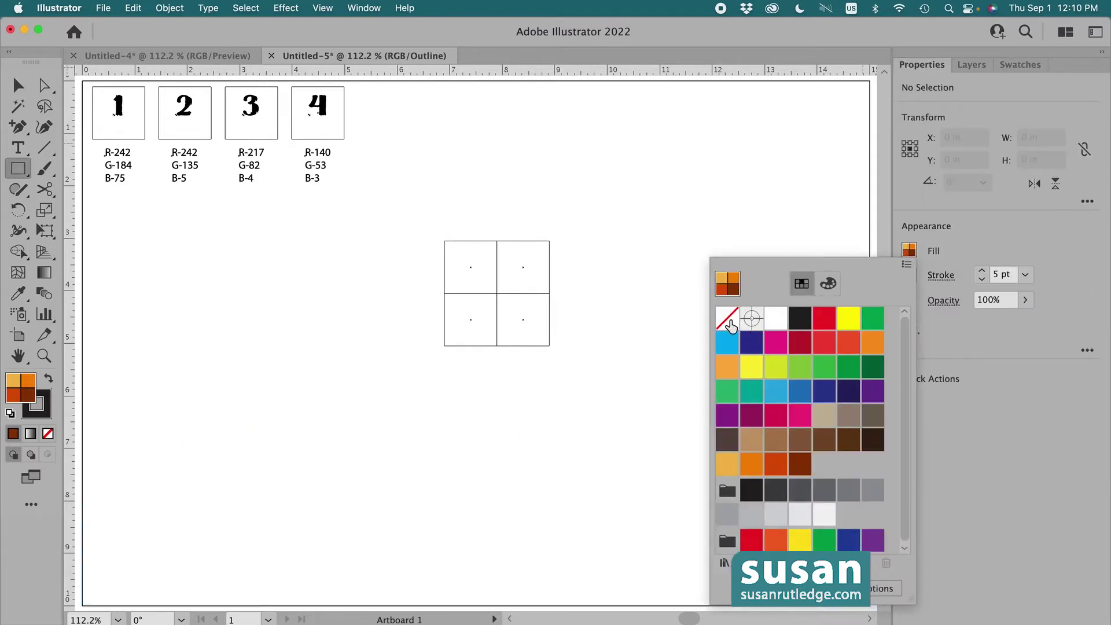
left_click(726, 318)
left_click(909, 275)
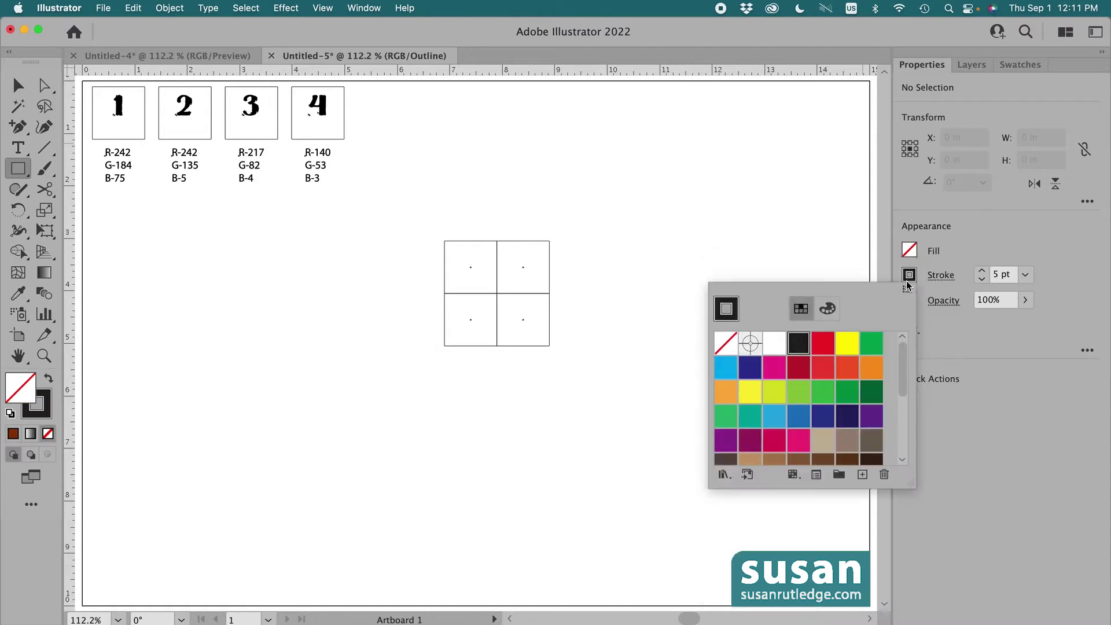
left_click(725, 344)
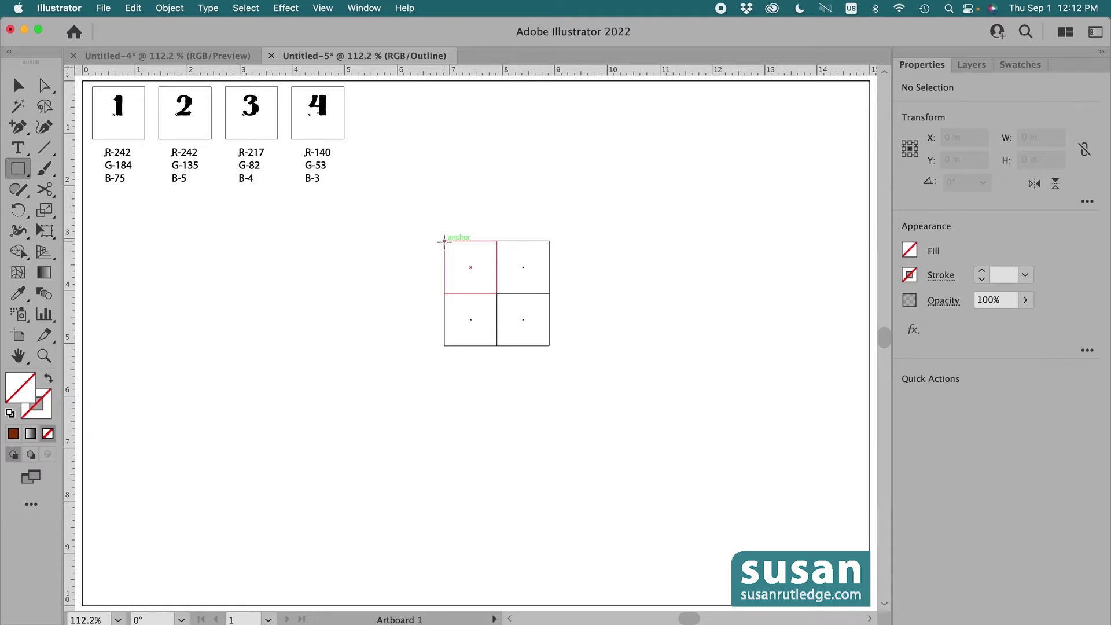
left_click_drag(444, 241, 550, 346)
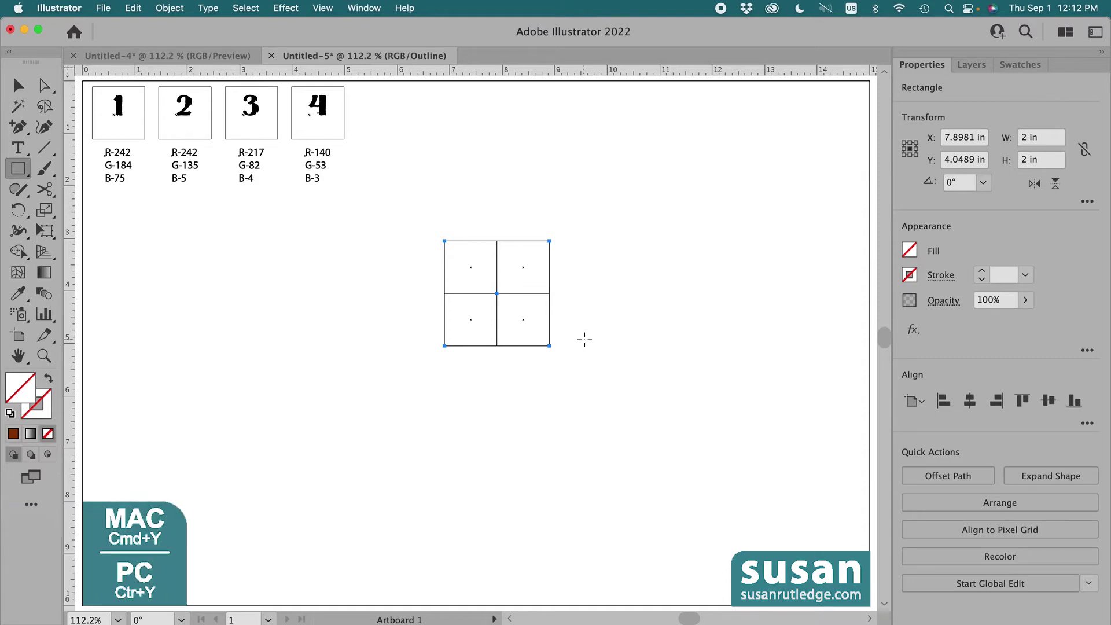
key("super+y")
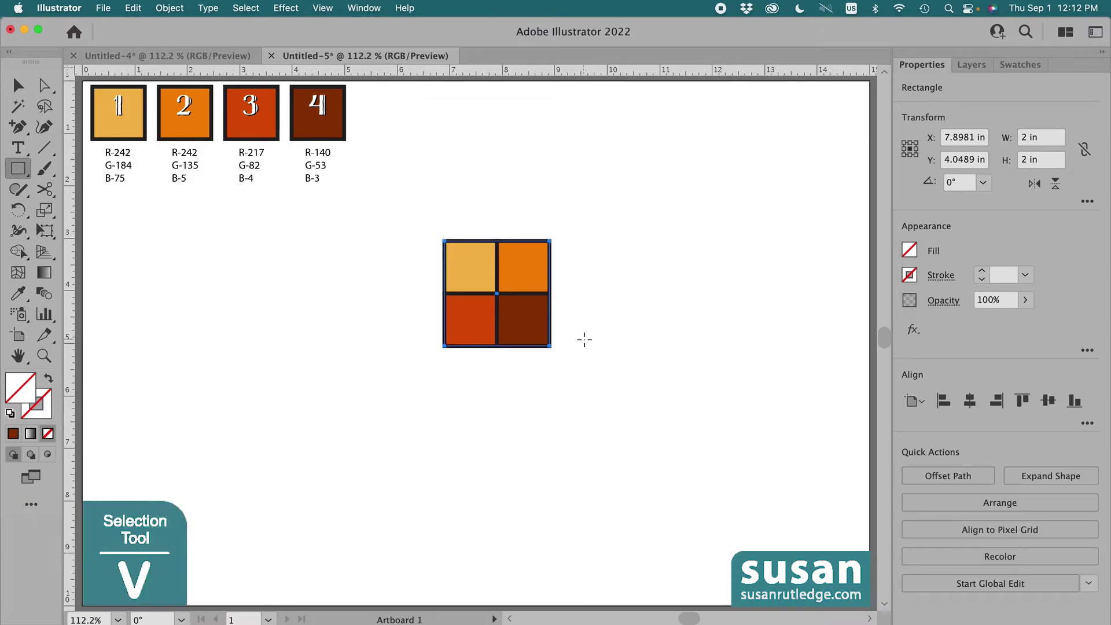
Step: Group the block with its invisible bounding rectangle and save the group as a new pattern swatch
key("v")
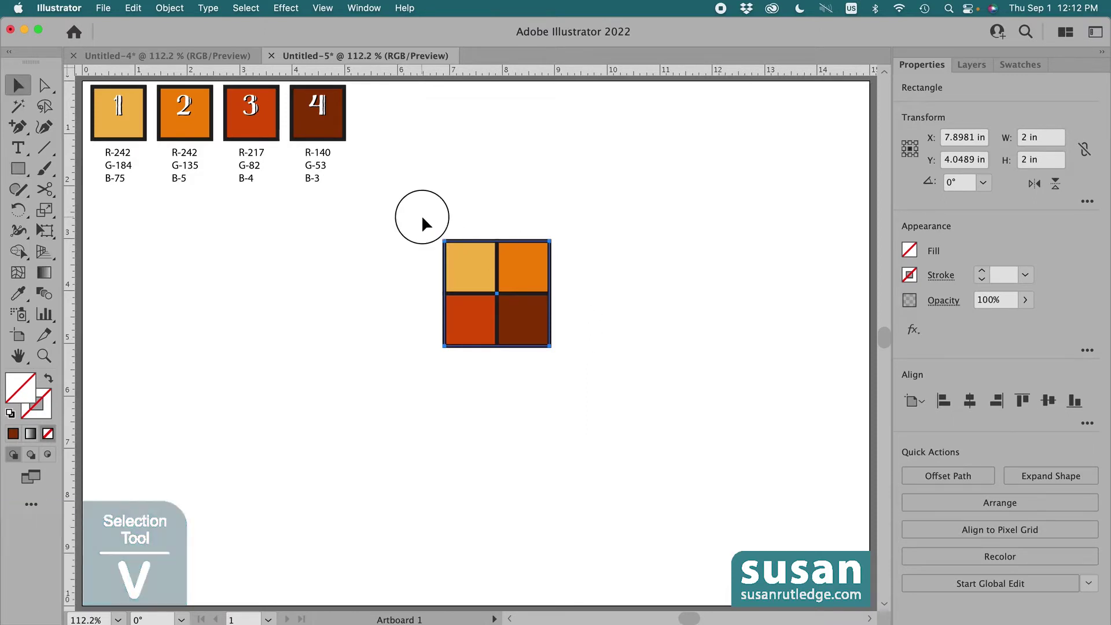
left_click_drag(422, 216, 592, 384)
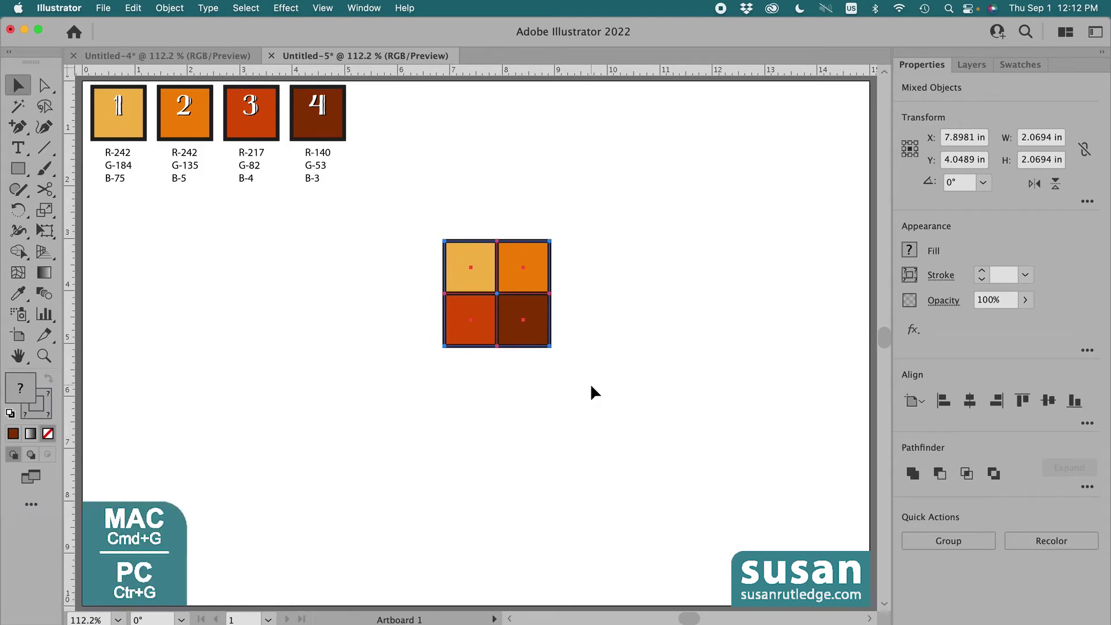
key("super+g")
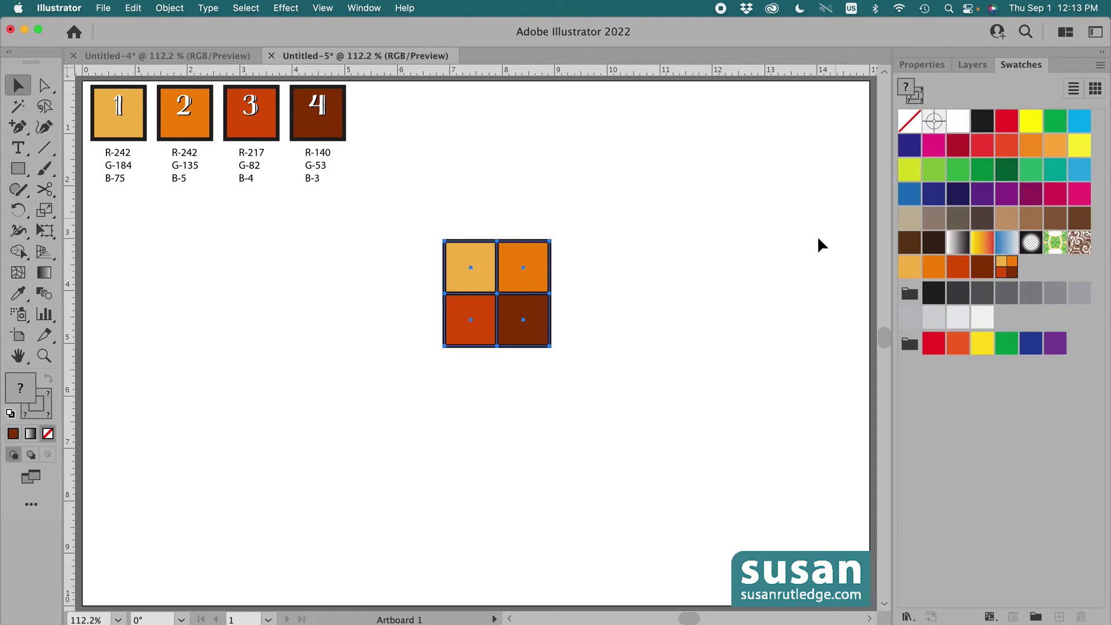
left_click_drag(525, 322, 1033, 269)
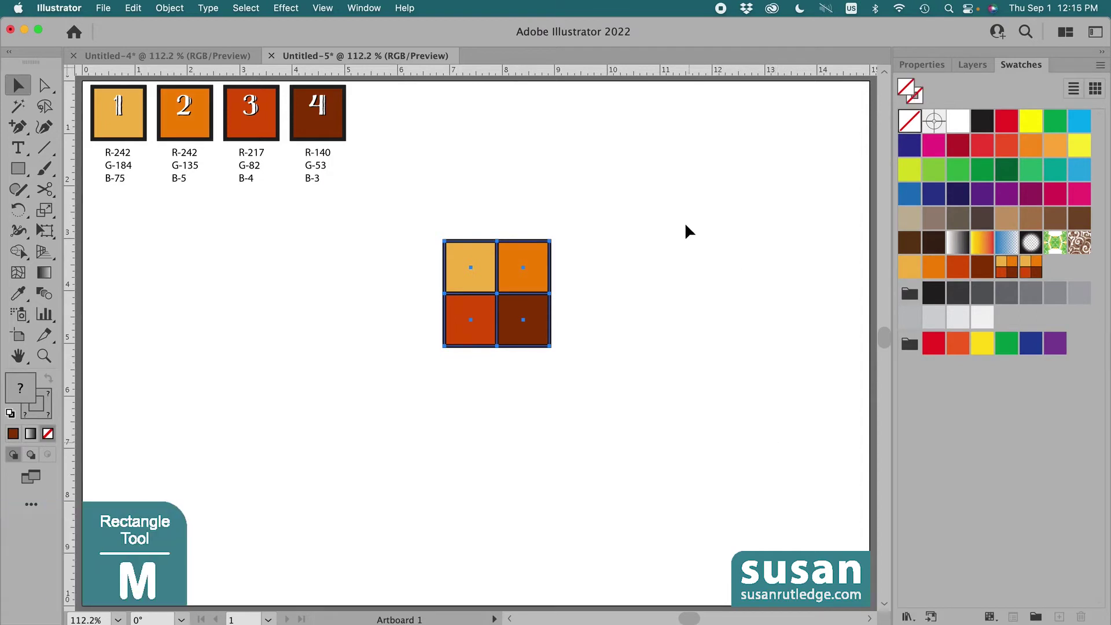
Step: Test the new pattern swatch on a rectangle about 3.6 by 6.4 in drawn right of the block, and delete the rectangle
key("m")
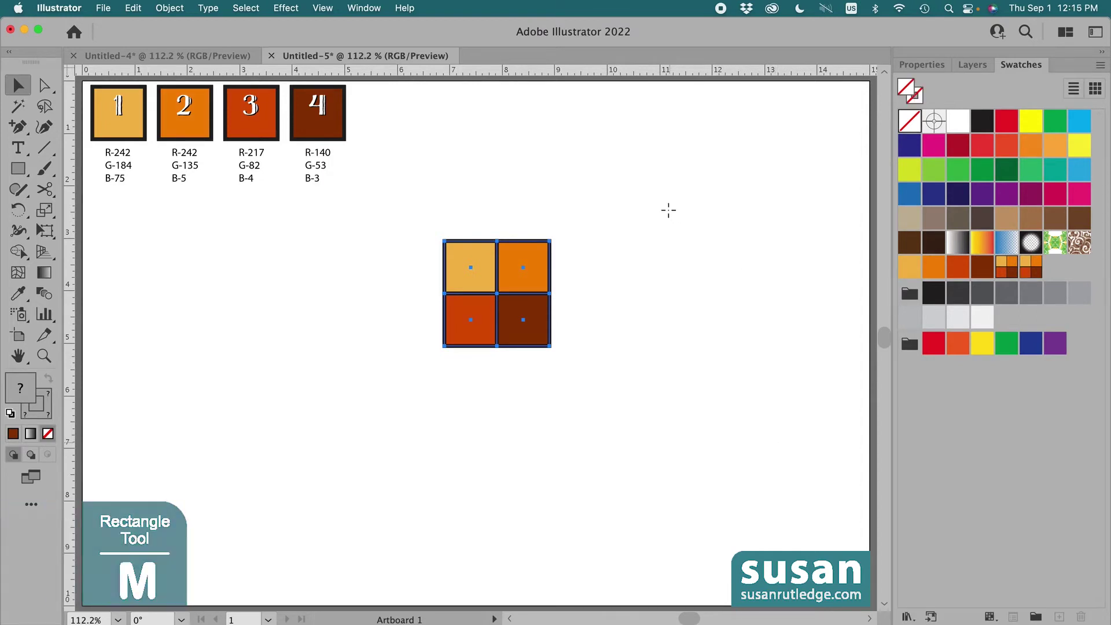
left_click_drag(618, 154, 807, 493)
left_click(1028, 269)
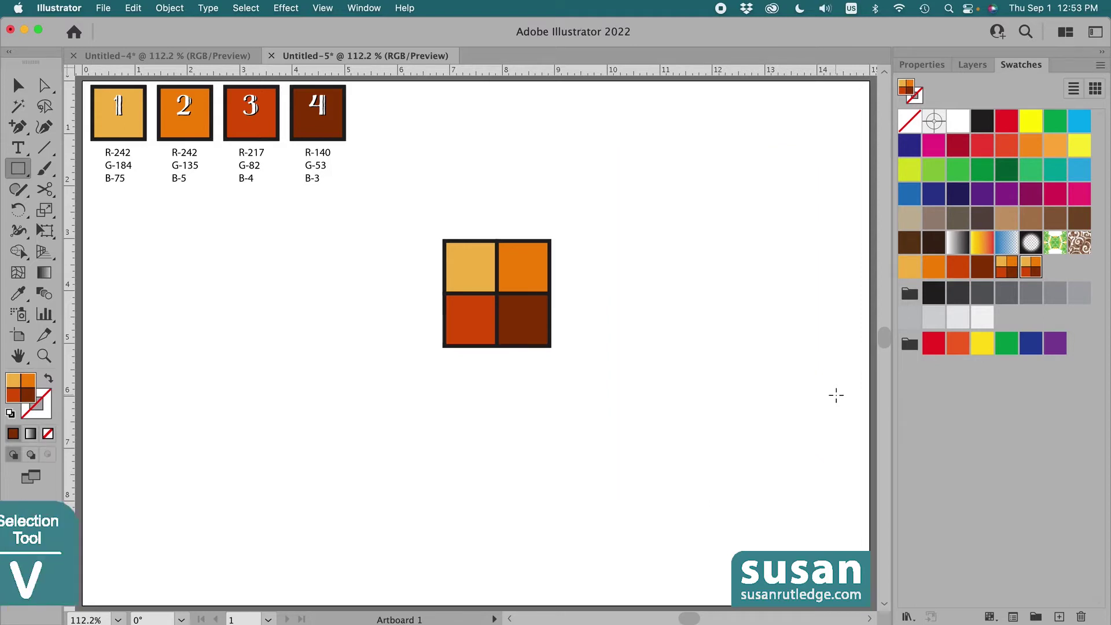
Step: Duplicate the four-color block about 3.1 in straight to the left
key("v")
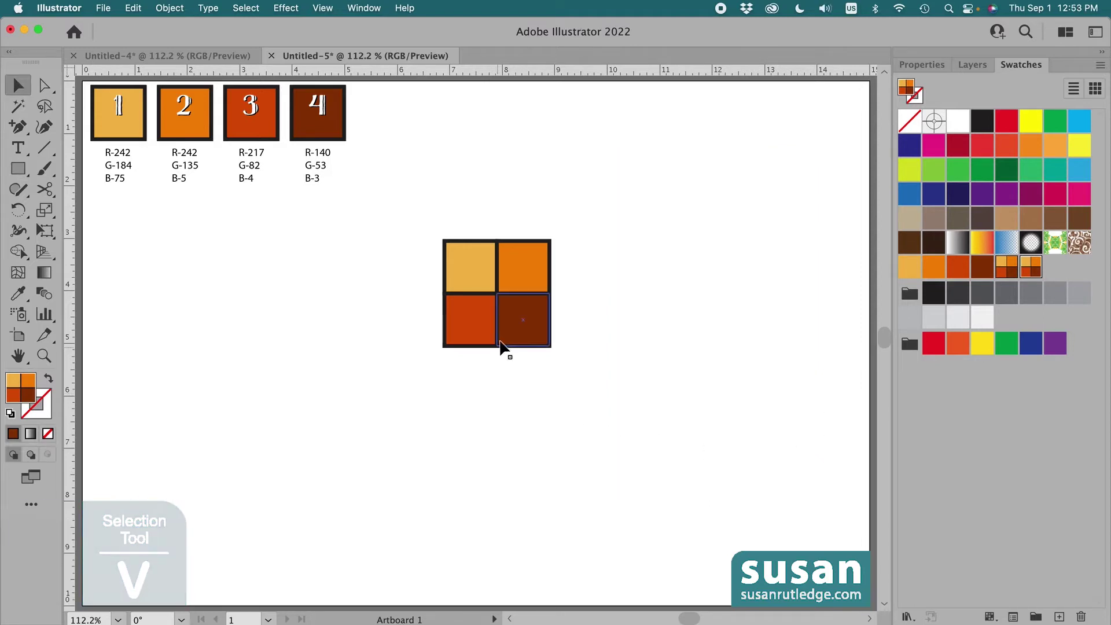
left_click(501, 293)
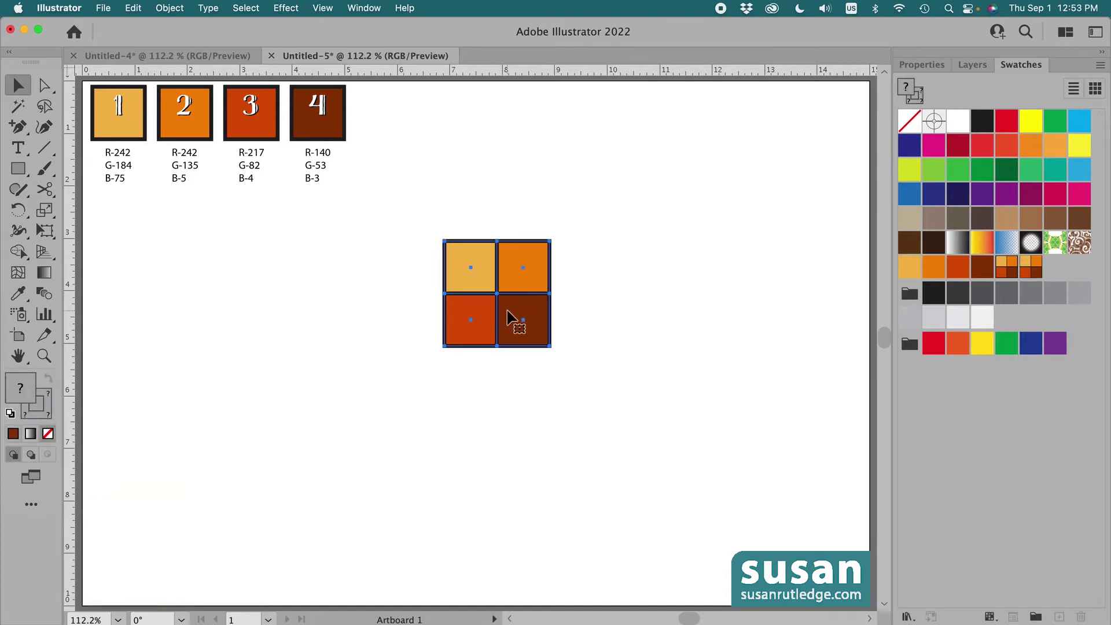
left_click_drag(505, 317, 350, 320)
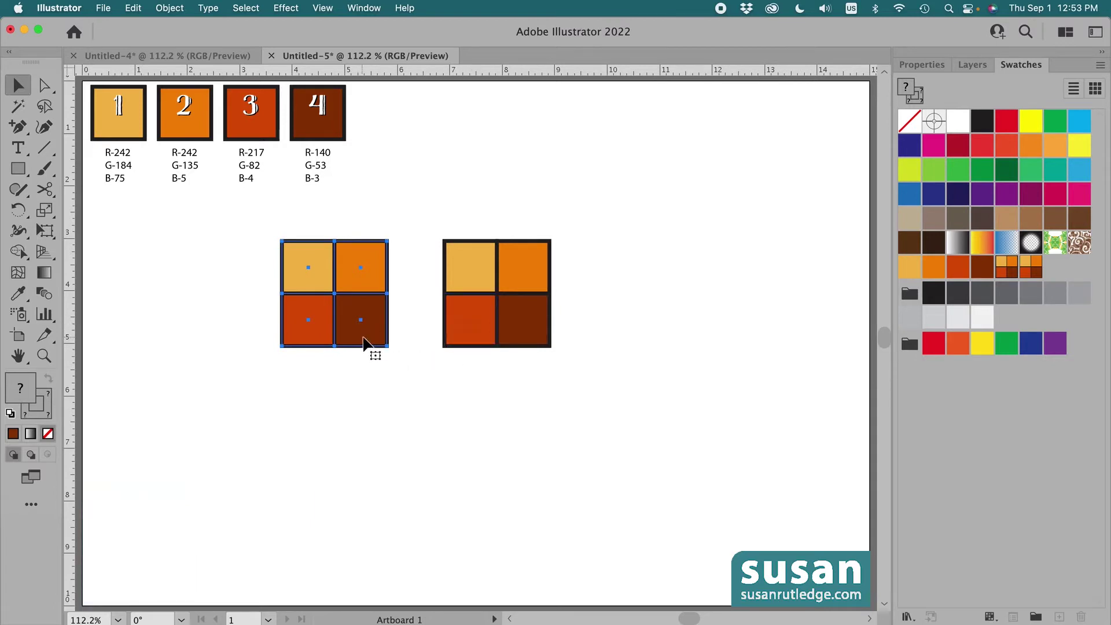
Step: Scale the duplicated block uniformly to 50%
left_click(350, 324)
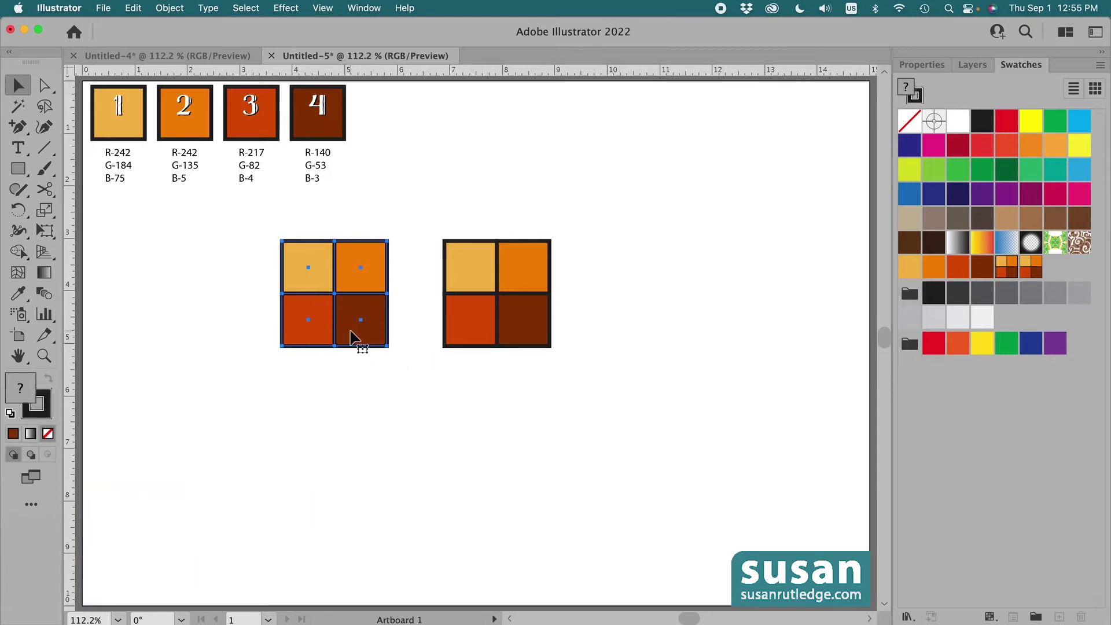
left_click(176, 8)
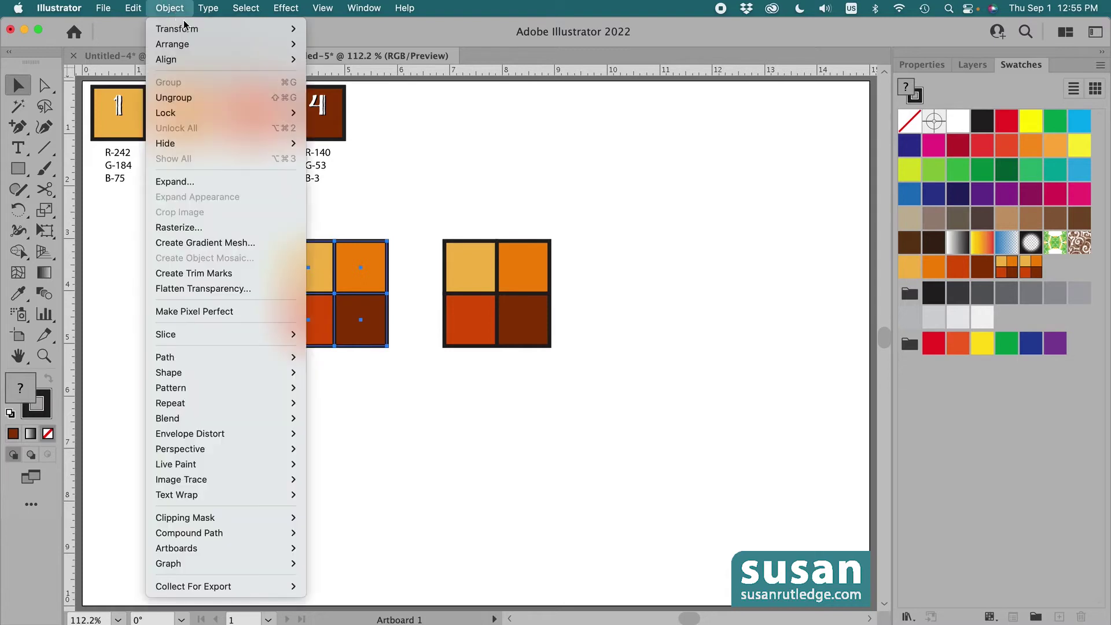
mouse_move(187, 29)
left_click(334, 97)
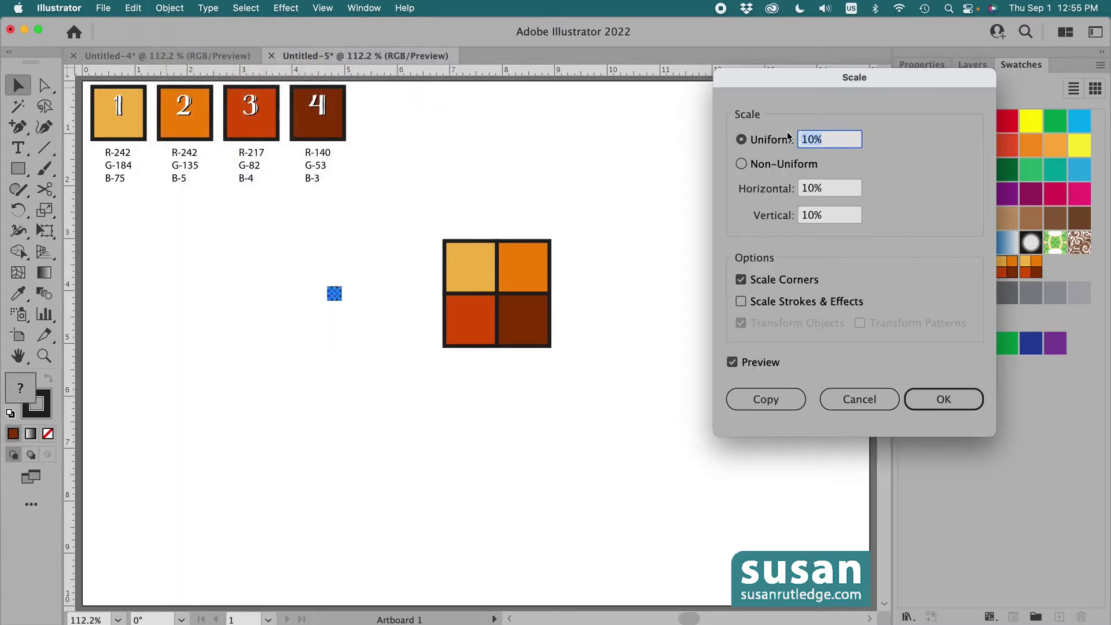
type("50")
left_click(937, 399)
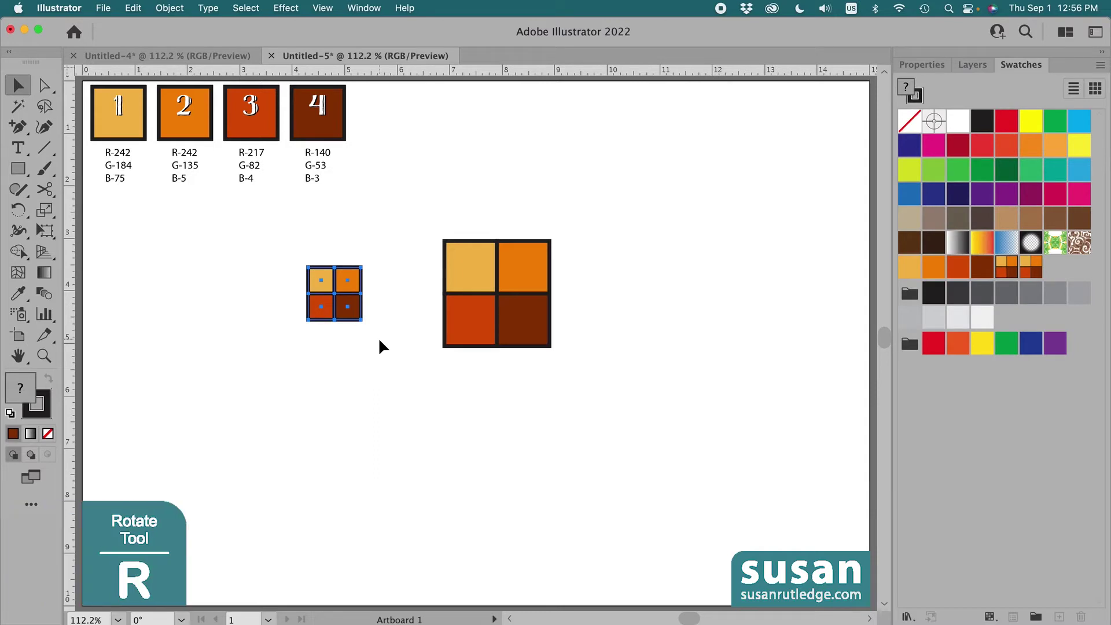
Step: Rotate the small block 135° clockwise about its center so that it stands as a diamond
key("r")
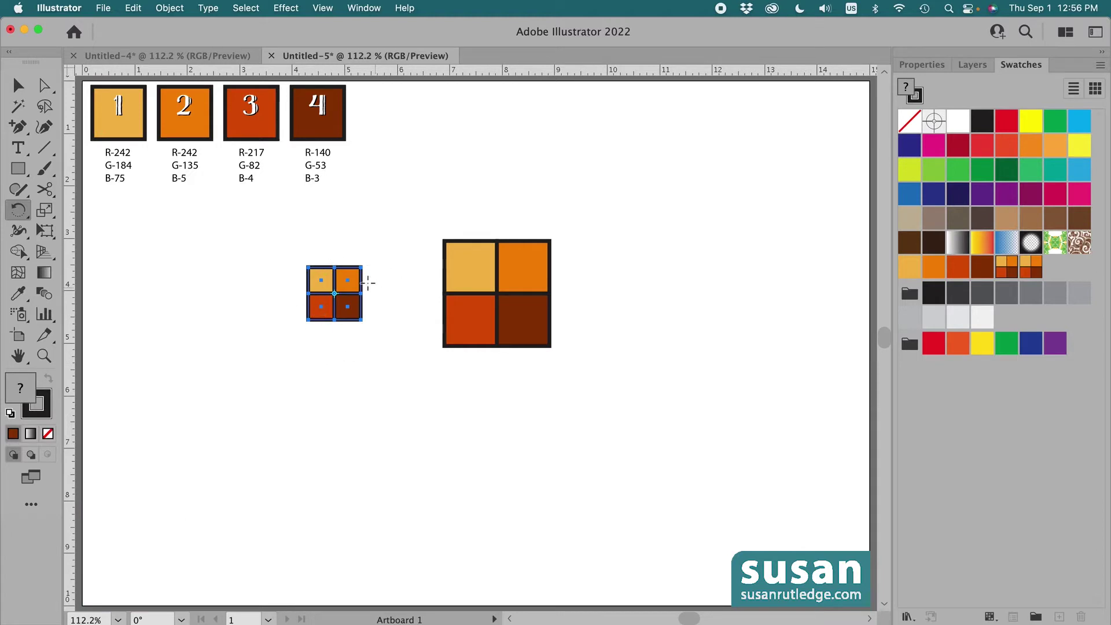
left_click_drag(355, 275, 340, 324)
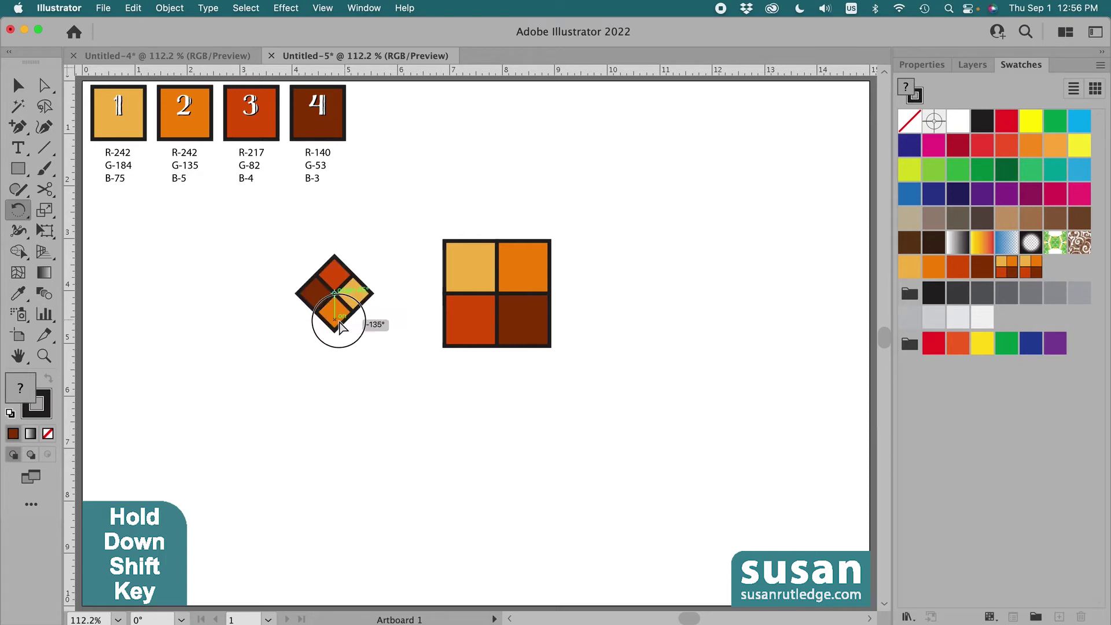
left_click_drag(340, 324, 340, 328)
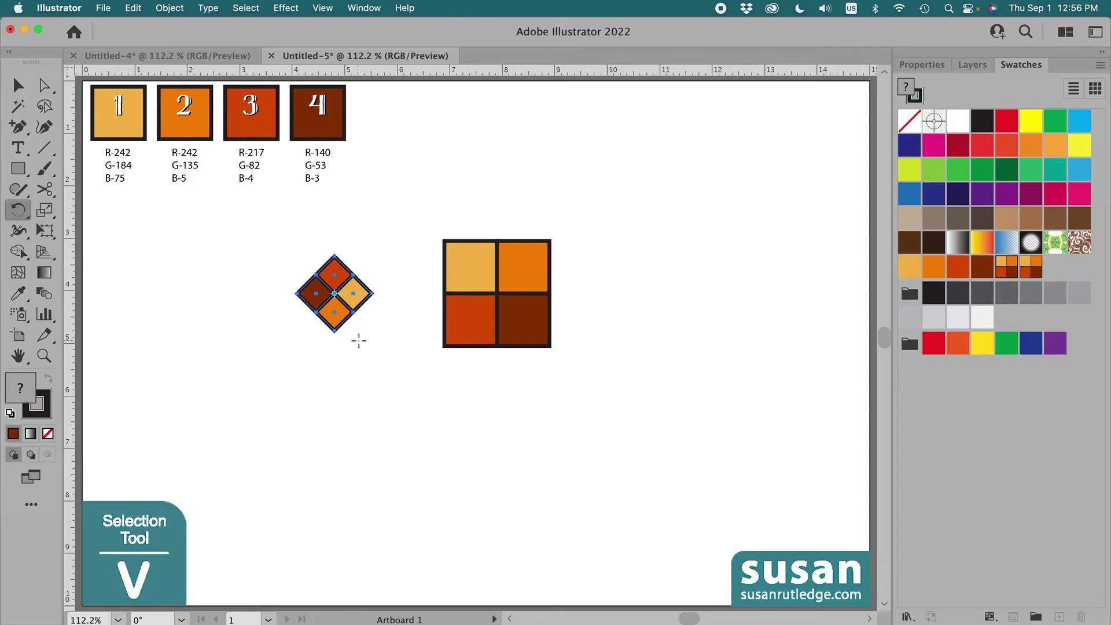
Step: Center the small diamond and the large block on each other and on the artboard, horizontally and vertically
key("v")
left_click_drag(269, 224, 595, 378)
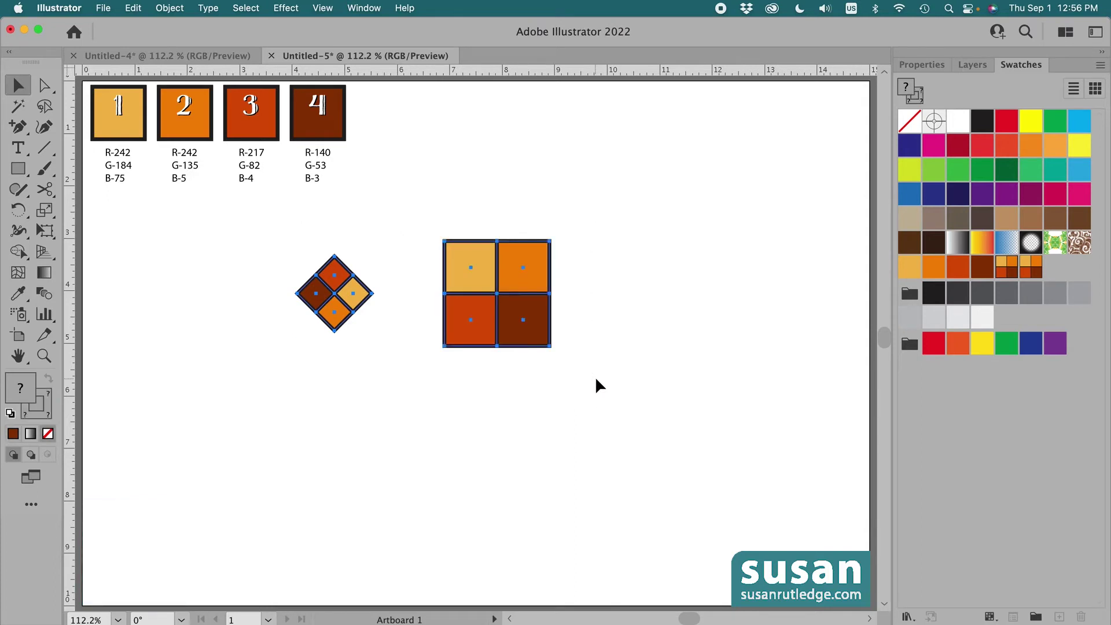
left_click(927, 64)
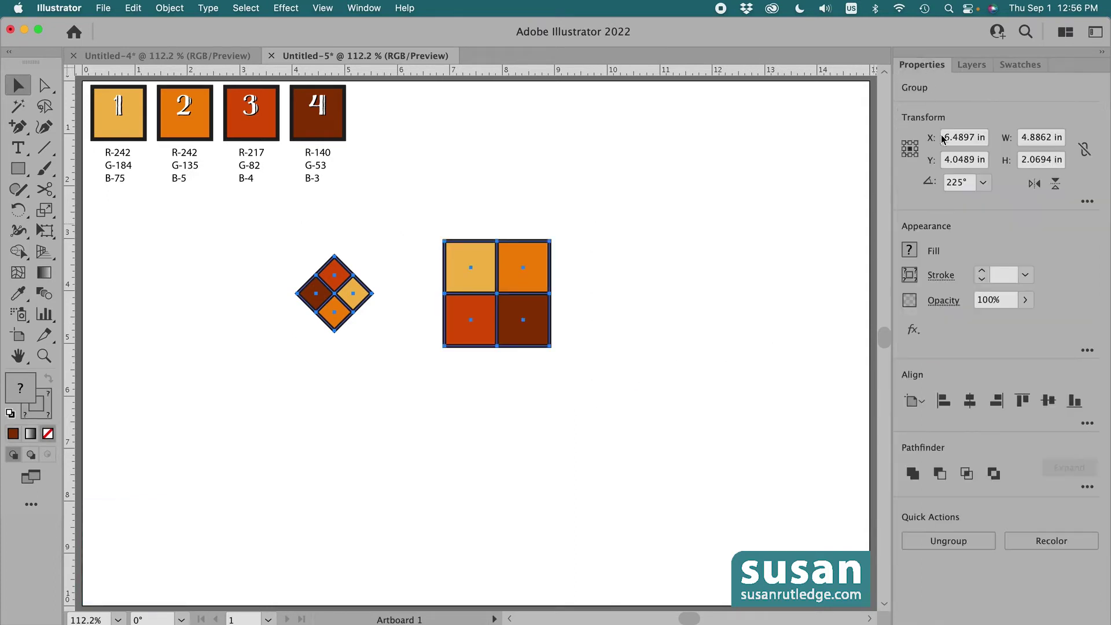
left_click(970, 401)
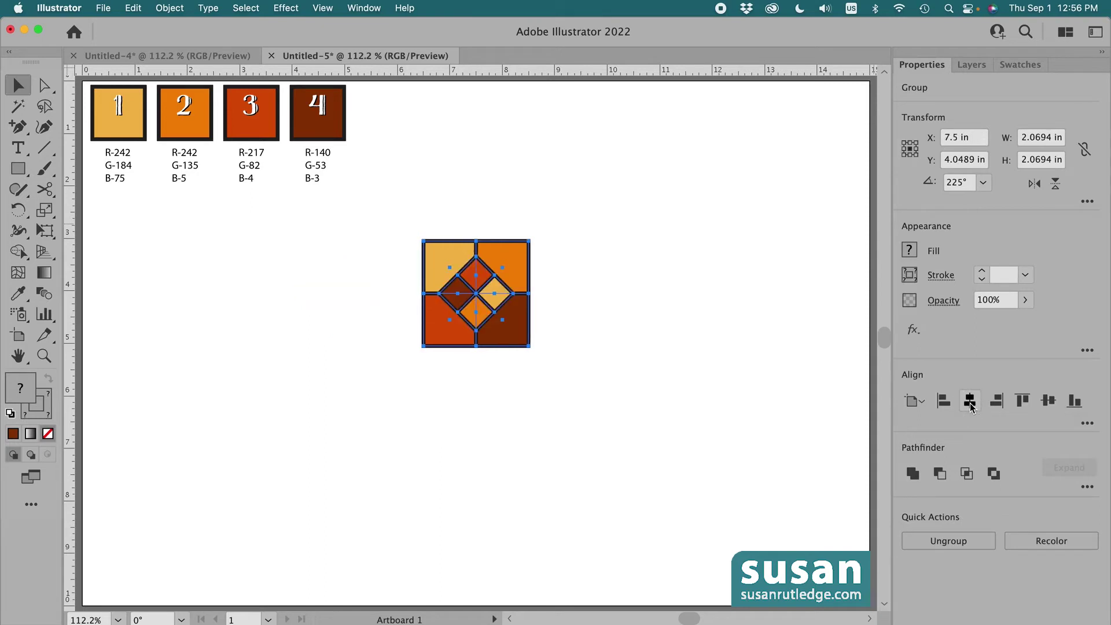
left_click(1048, 402)
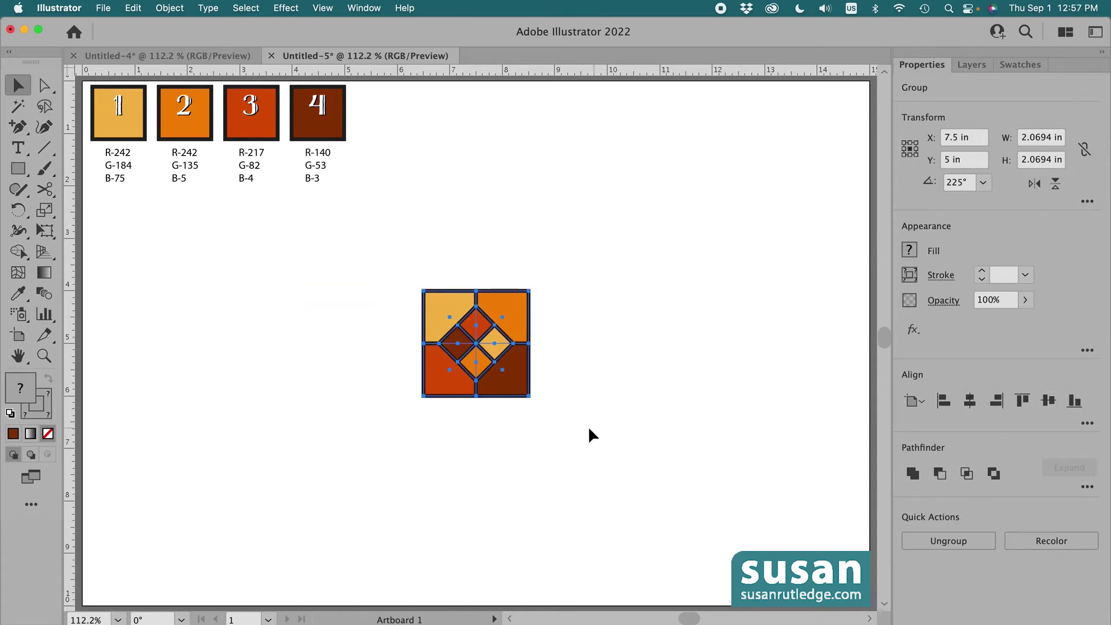
left_click(591, 350)
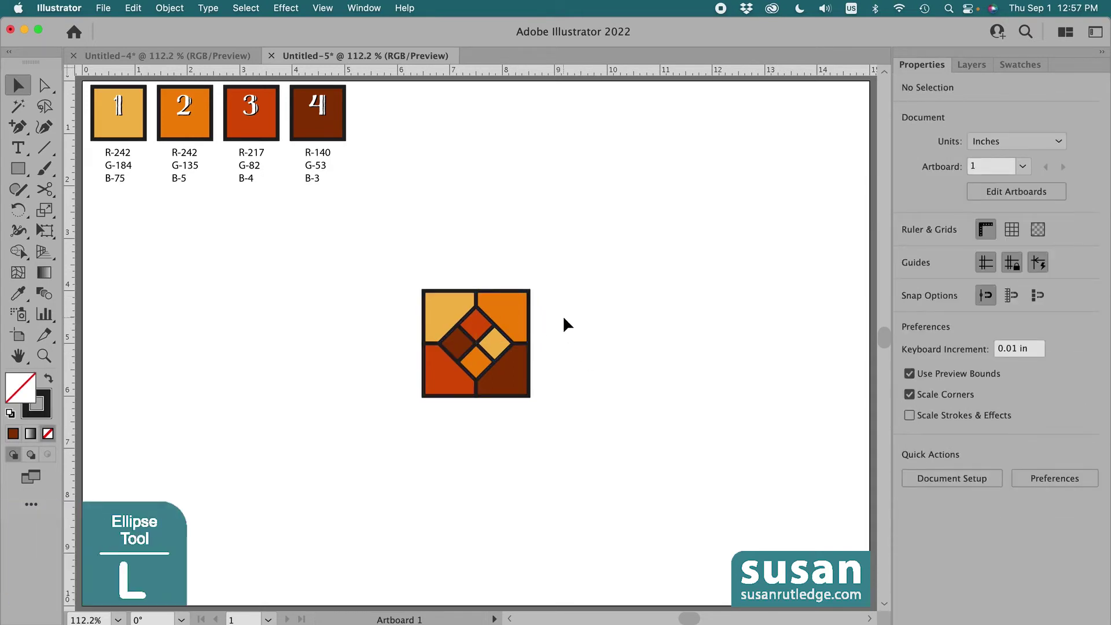
Step: Create an unfilled circle 0.75 in wide and 0.75 in high above the block
key("l")
left_click(562, 222)
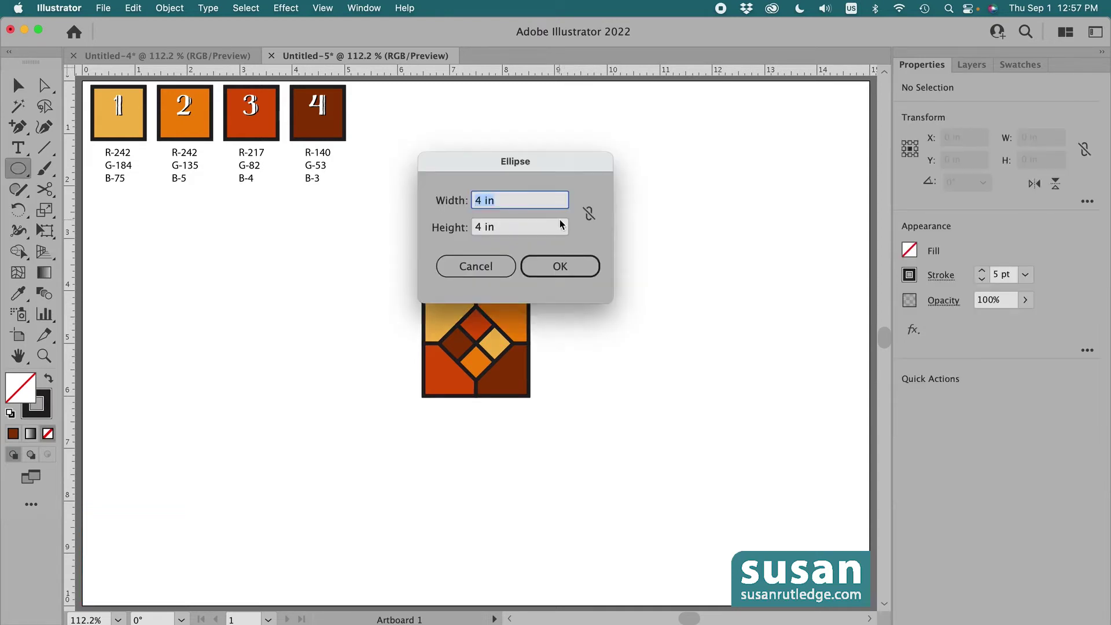
type(".75")
key("Tab")
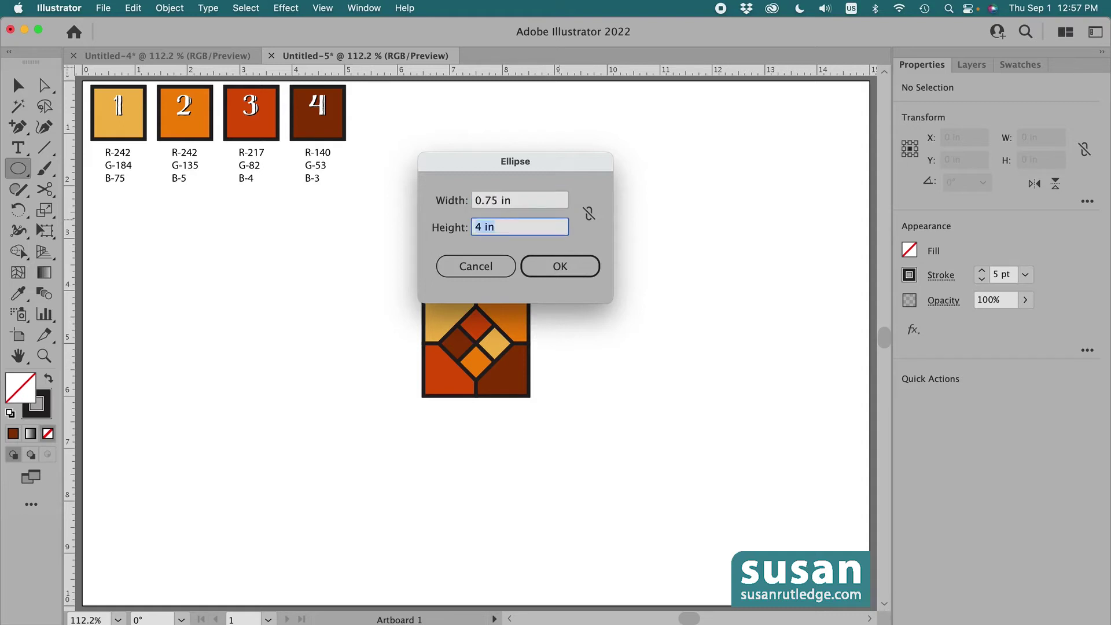
type(".75")
left_click(560, 268)
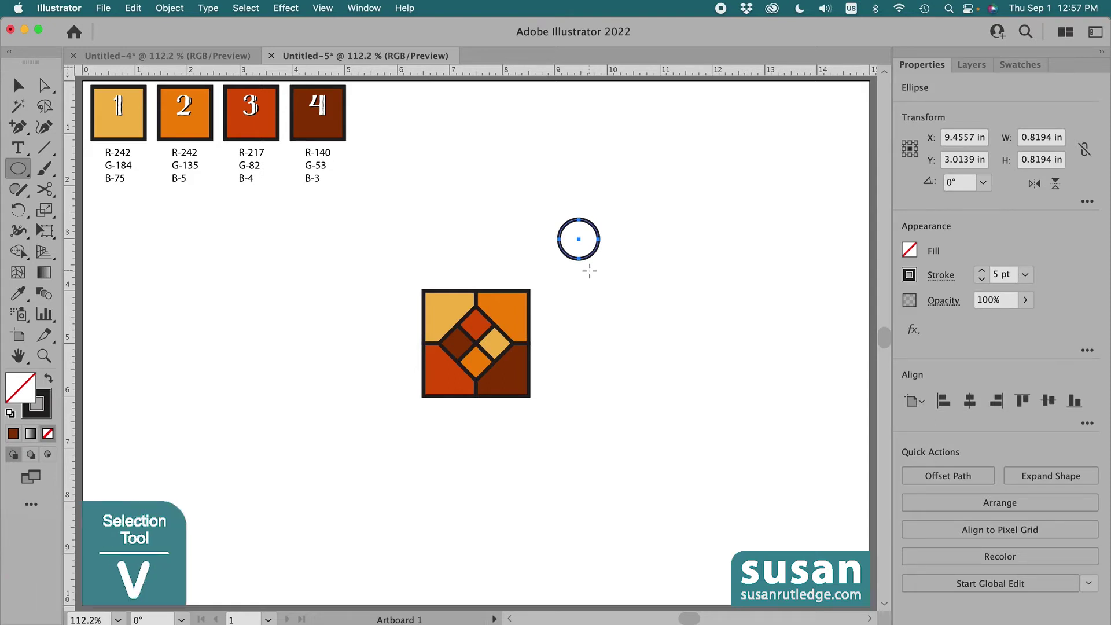
Step: Center the circle on the block's upper-right corner and place duplicates of it on the other three corners
key("v")
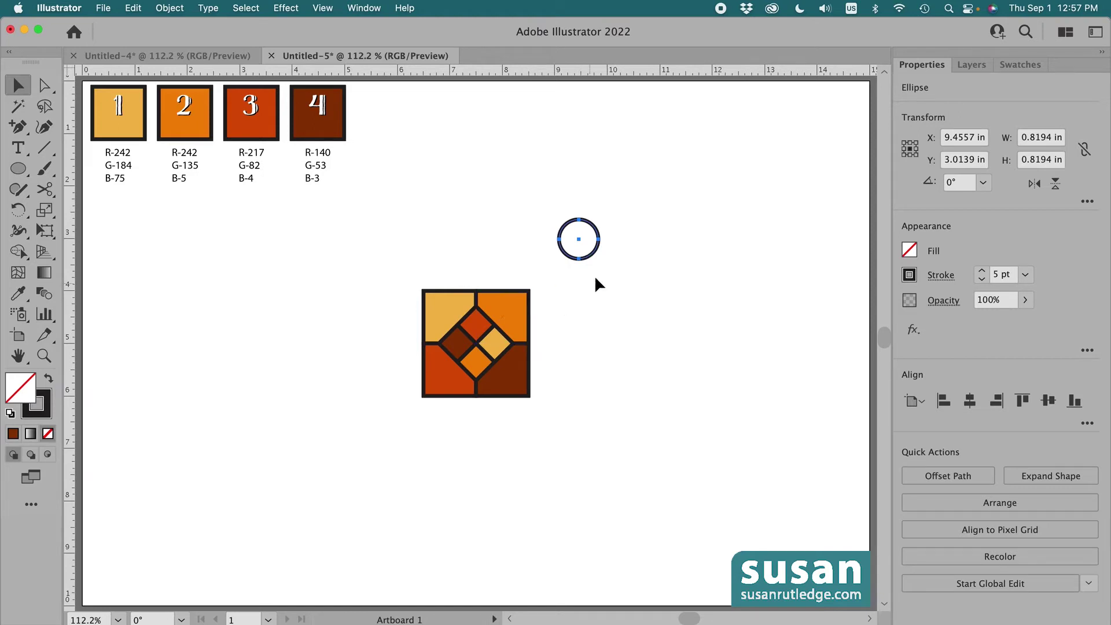
left_click_drag(585, 258, 535, 308)
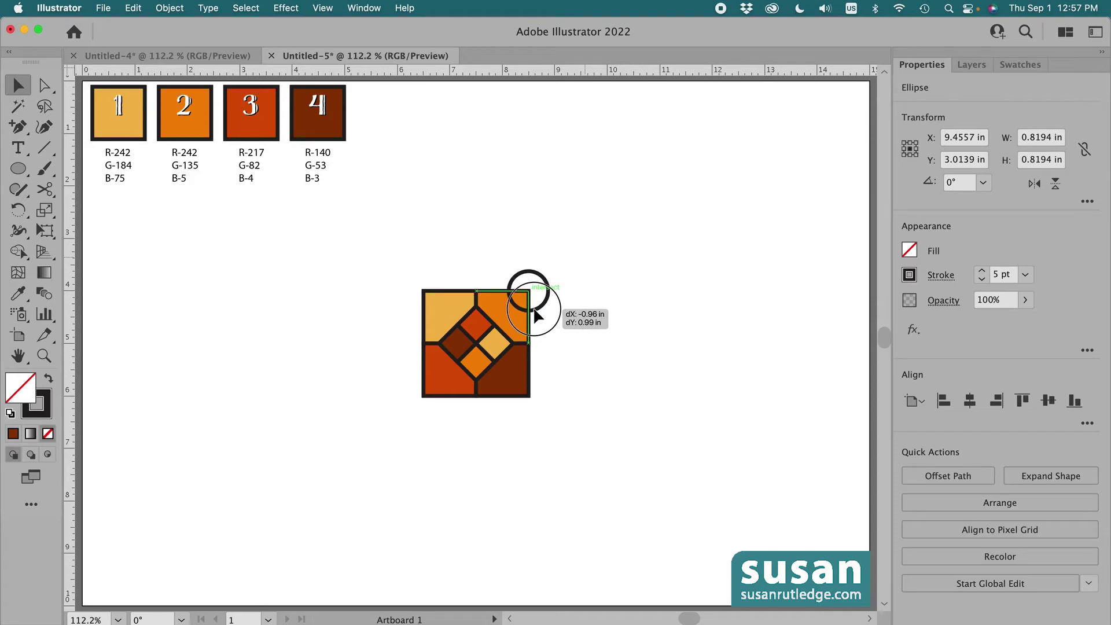
left_click_drag(534, 309, 423, 311)
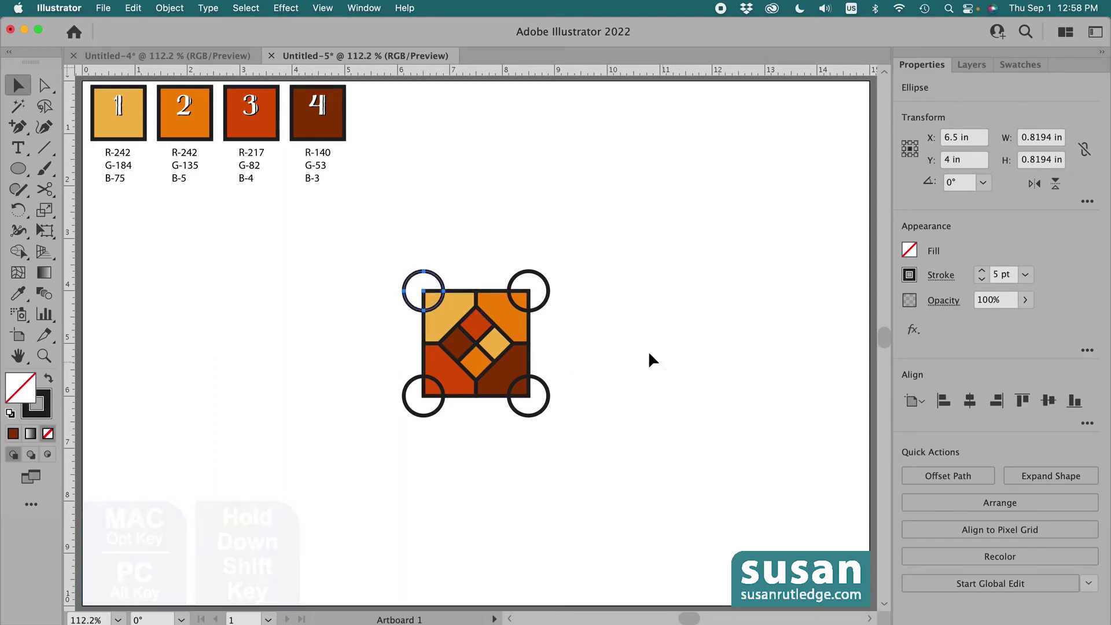
Step: Remove the circle parts outside the block with the Shape Builder tool, leaving a quarter circle in each corner
left_click_drag(397, 248, 559, 441)
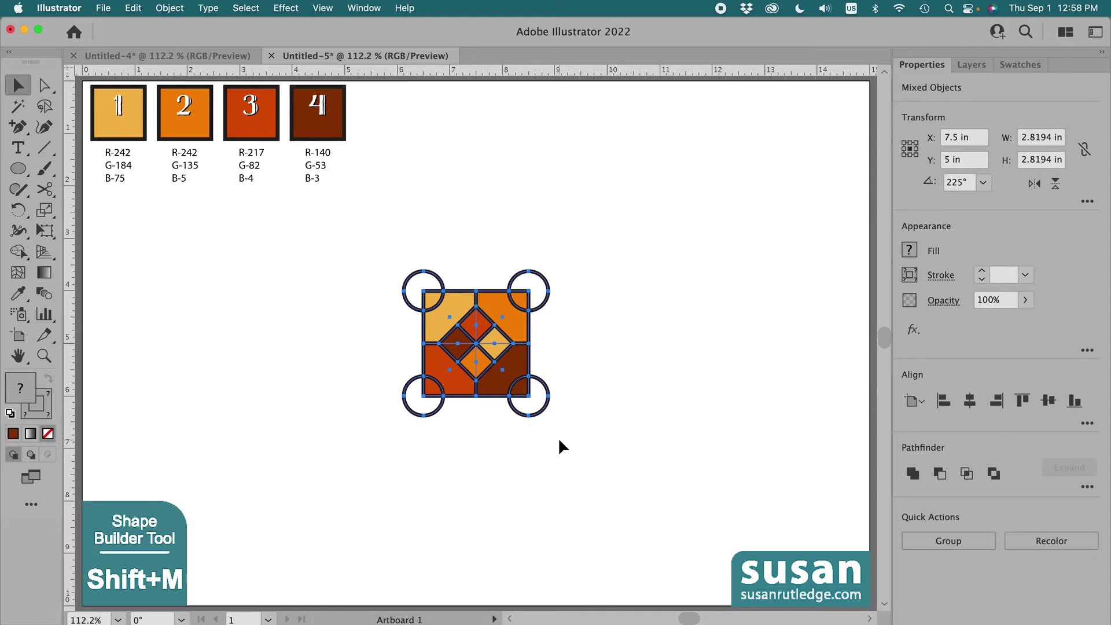
key("shift+m")
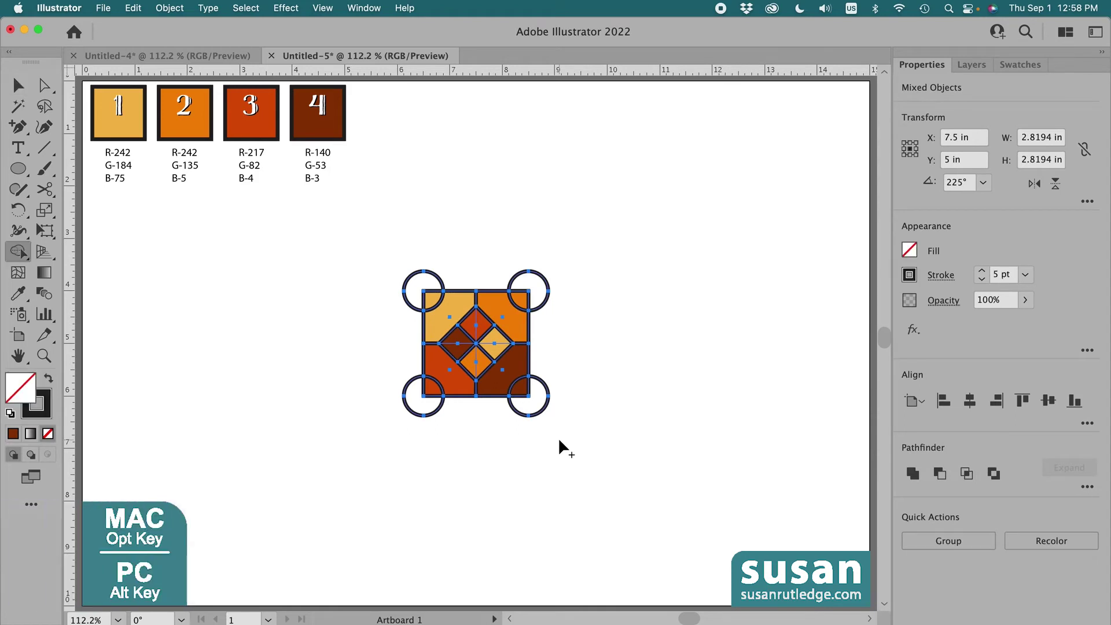
left_click(535, 280, "alt")
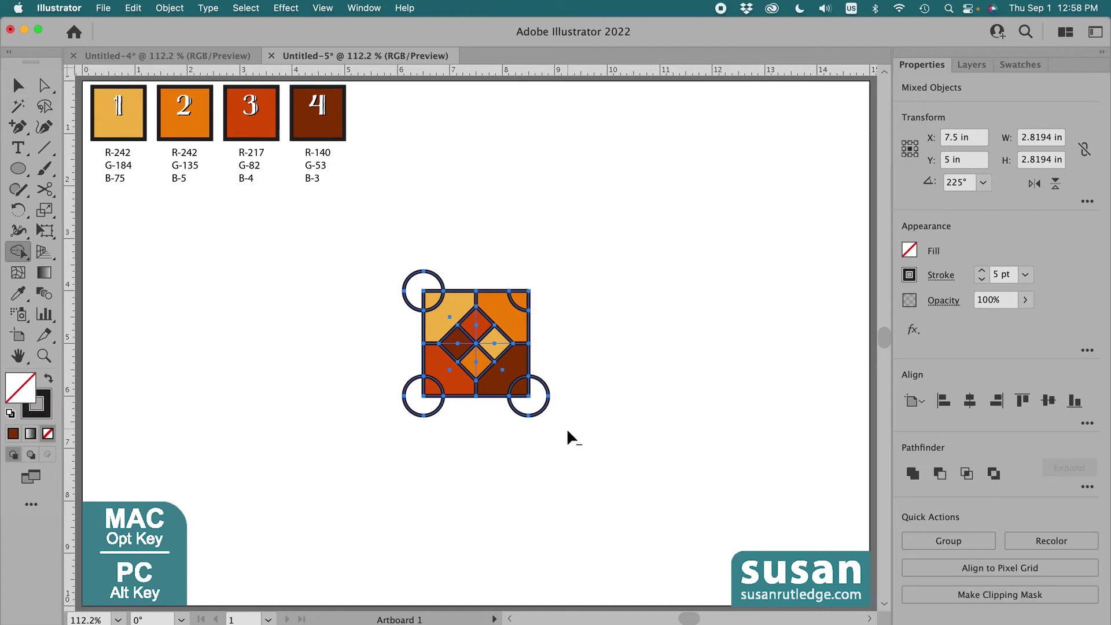
left_click(425, 412, "alt")
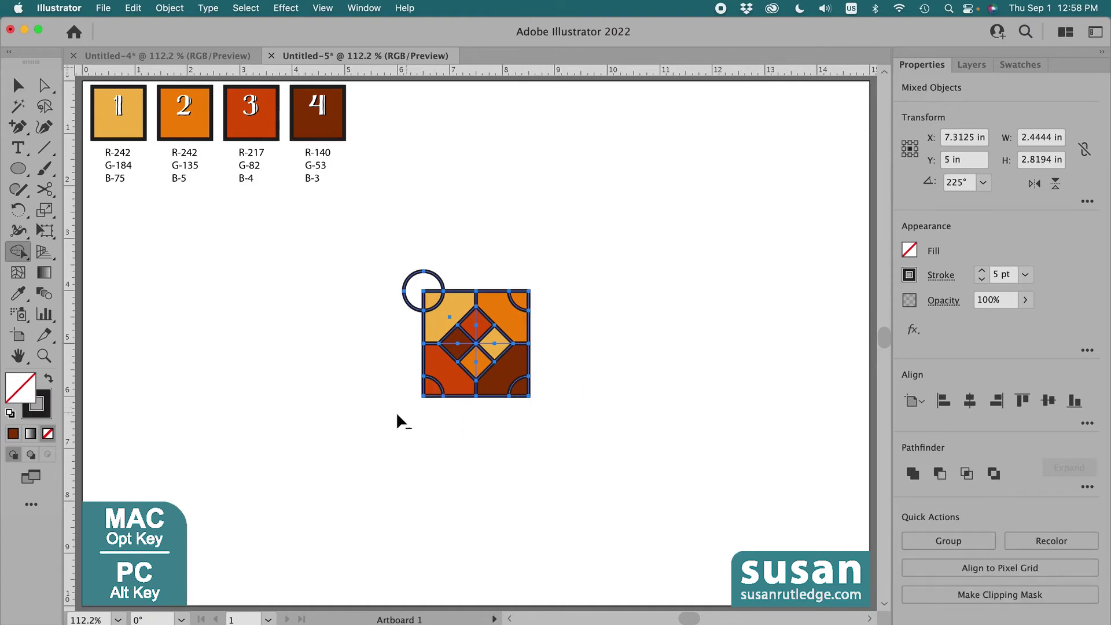
left_click_drag(374, 293, 414, 295)
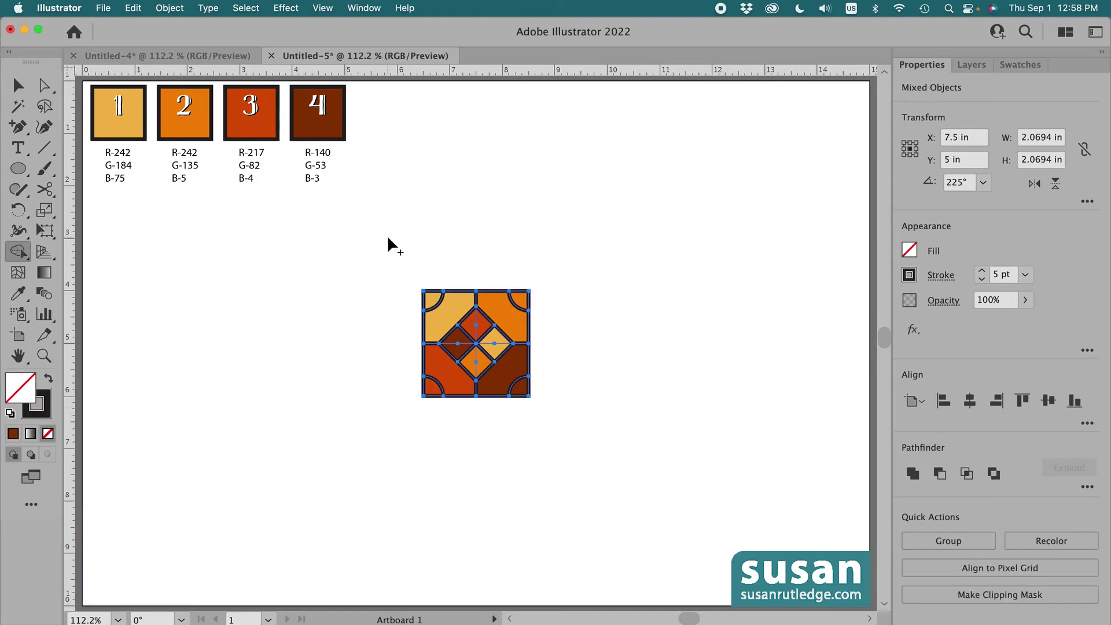
key("v")
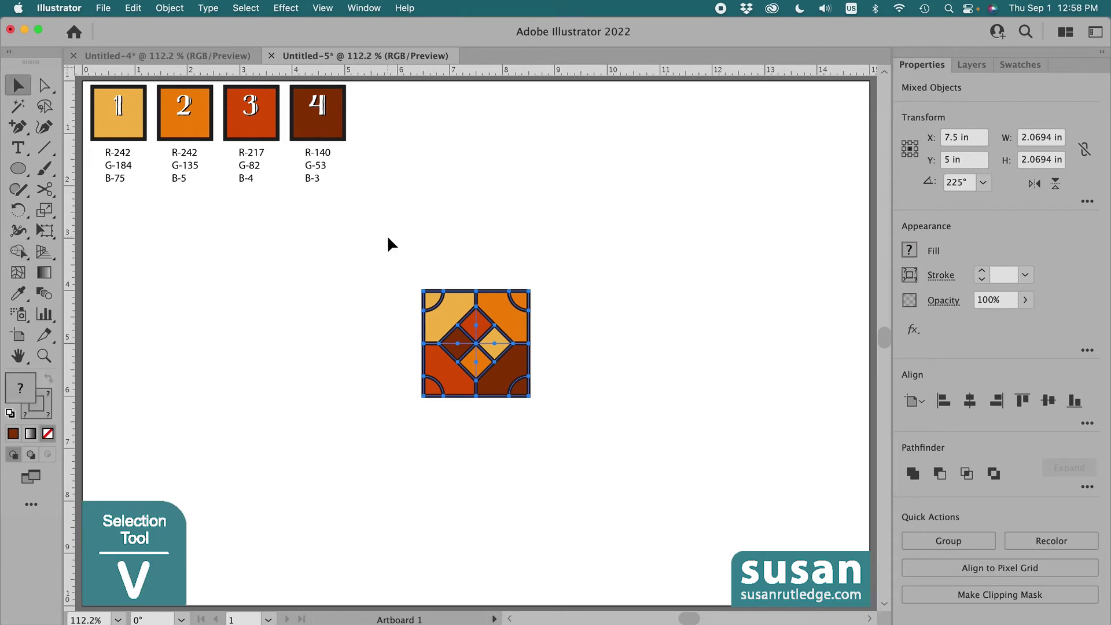
left_click(388, 238)
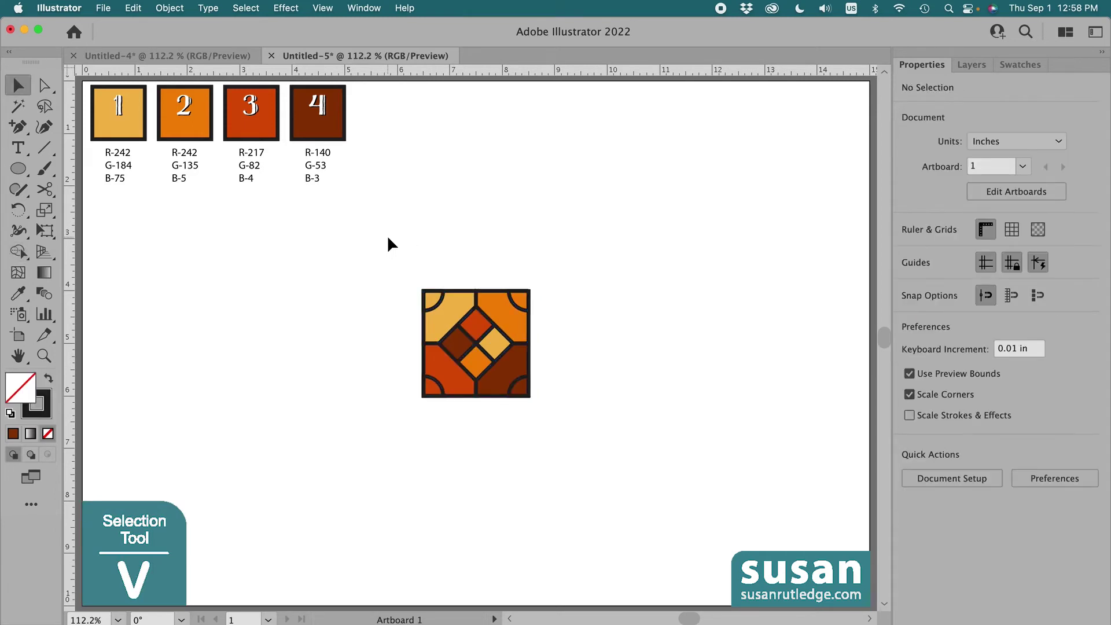
Step: Fill the block's upper-right quarter circle with color 3 and the lower-right one with color 1, sampled from the block
left_click(520, 312)
key("i")
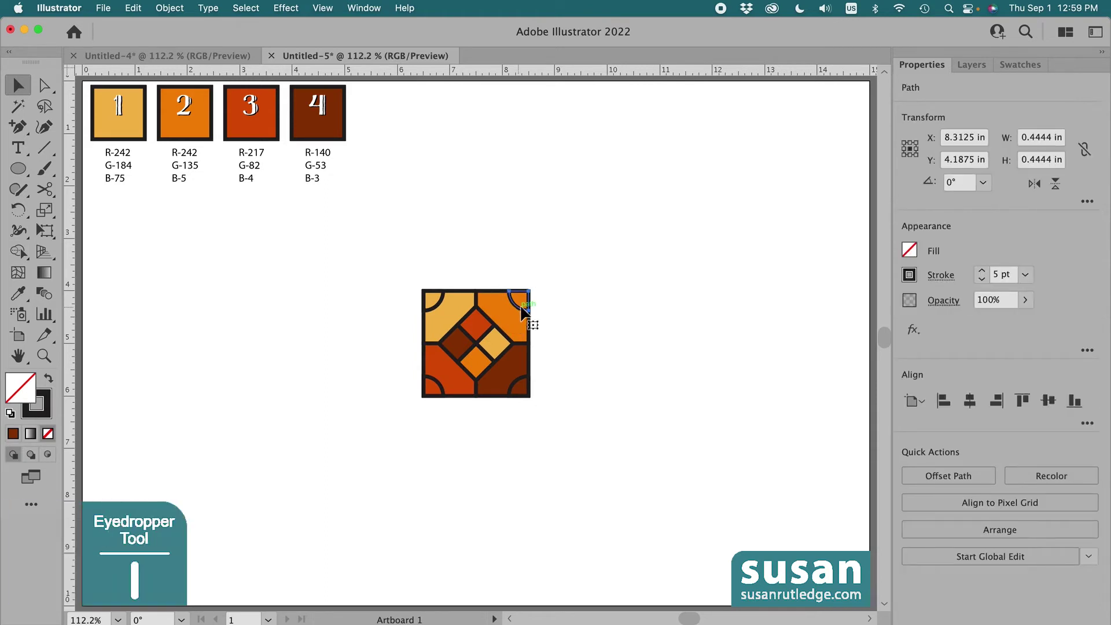
key("i")
left_click(452, 365)
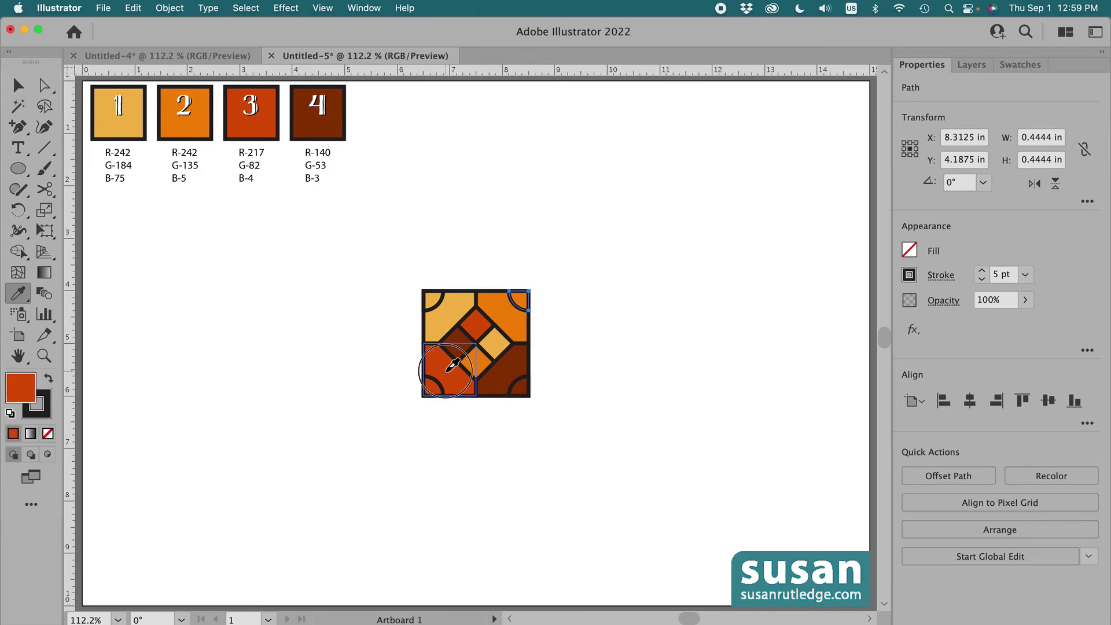
key("v")
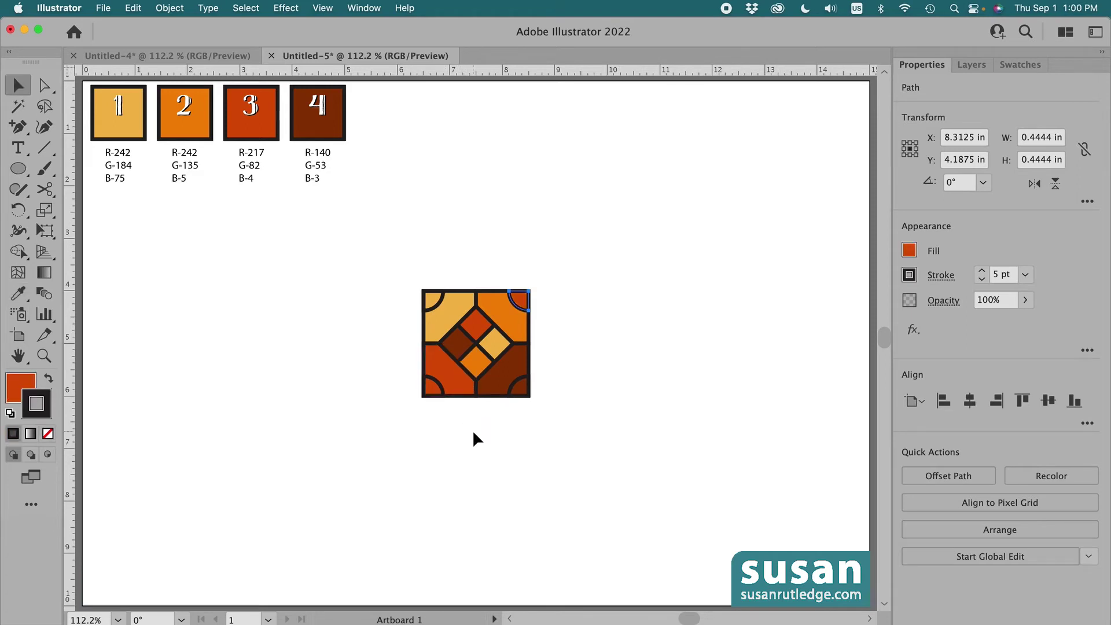
left_click(509, 387)
key("i")
left_click(437, 295)
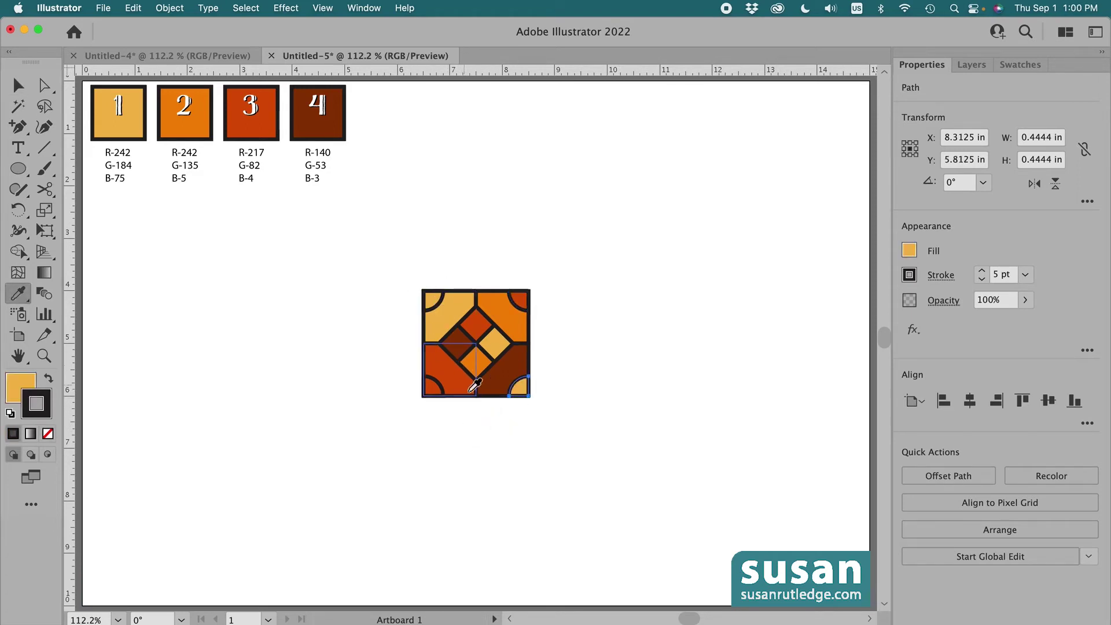
Step: Fill the block's lower-left quarter circle with color 2 and the upper-left one with color 4, sampled from the block
key("v")
left_click(434, 388)
key("i")
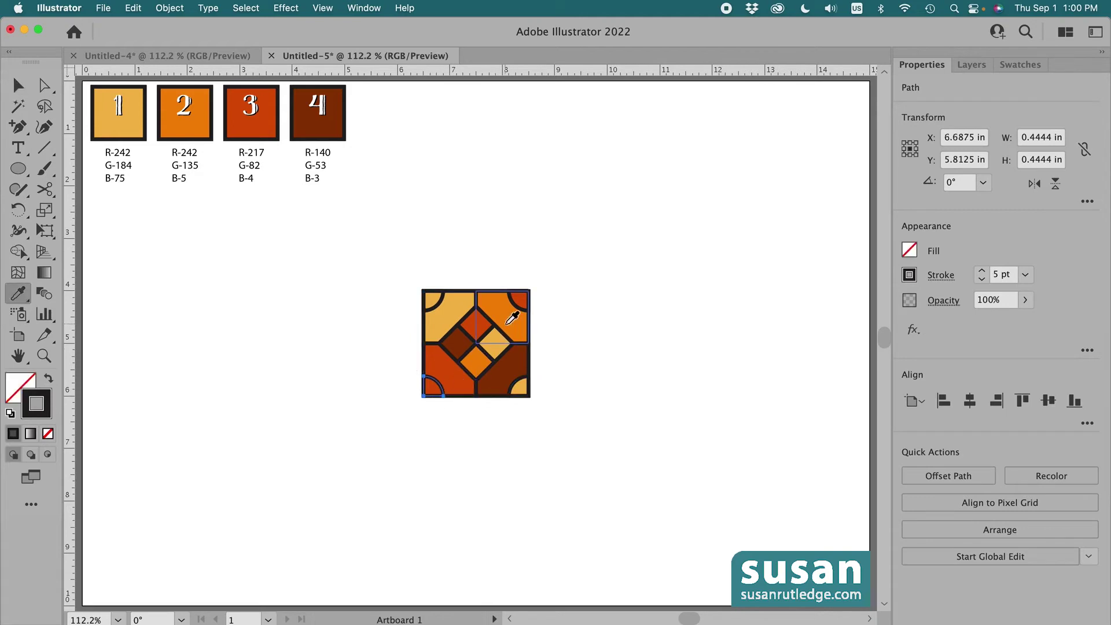
left_click(507, 319)
key("v")
left_click(436, 300)
key("i")
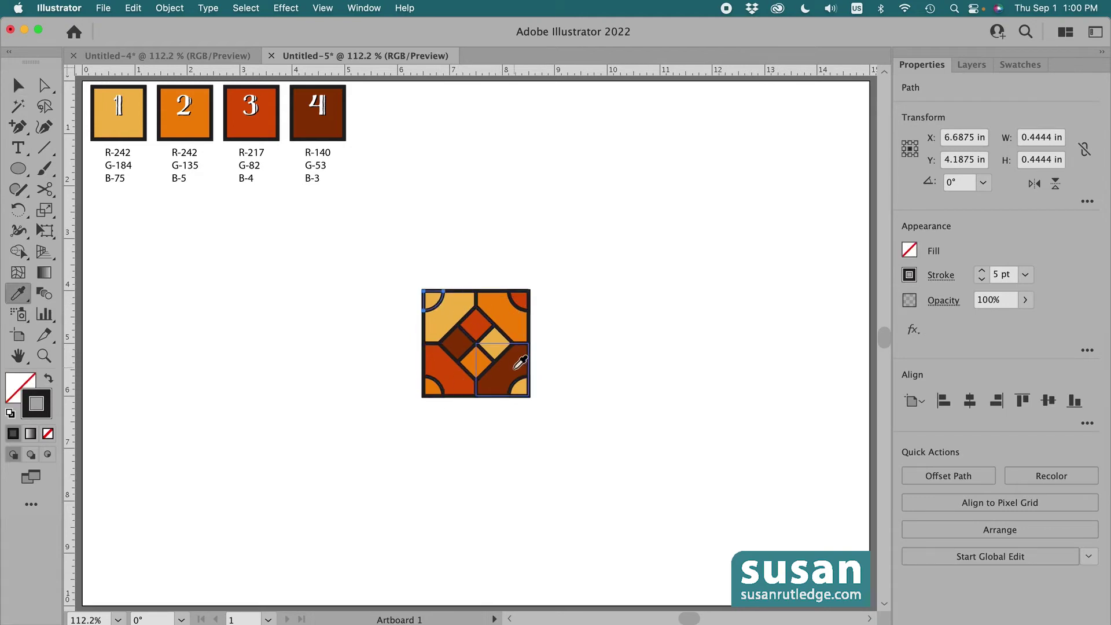
left_click(521, 363)
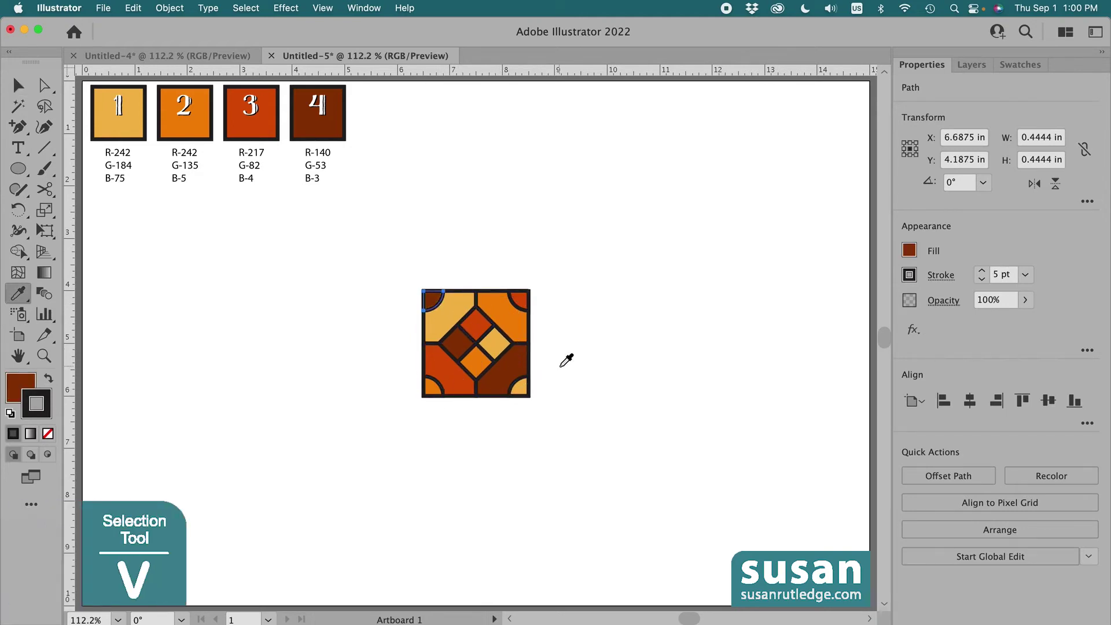
Step: Group all the pieces of the detailed block
key("v")
left_click_drag(407, 267, 551, 429)
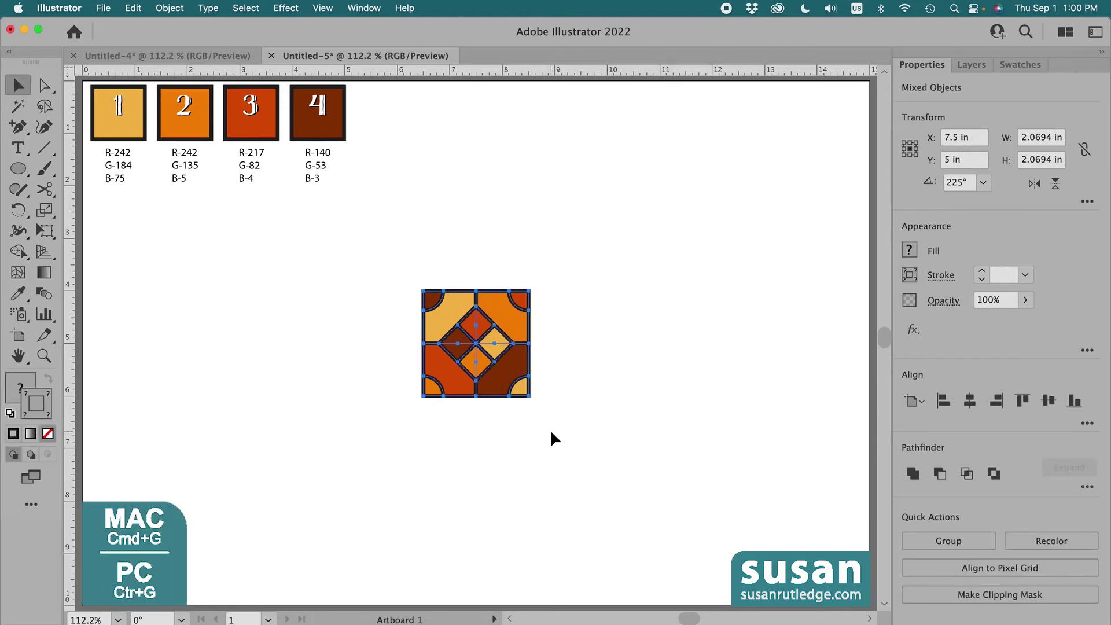
key("super+g")
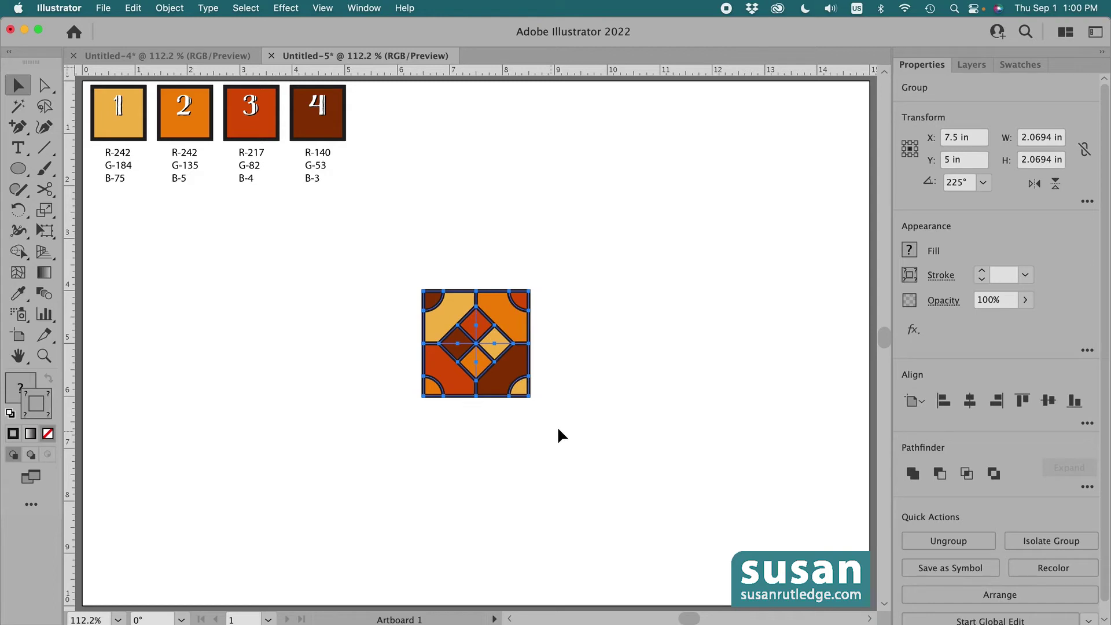
Step: Save the grouped block as a new pattern swatch and delete the original artwork from the artboard
left_click(1014, 66)
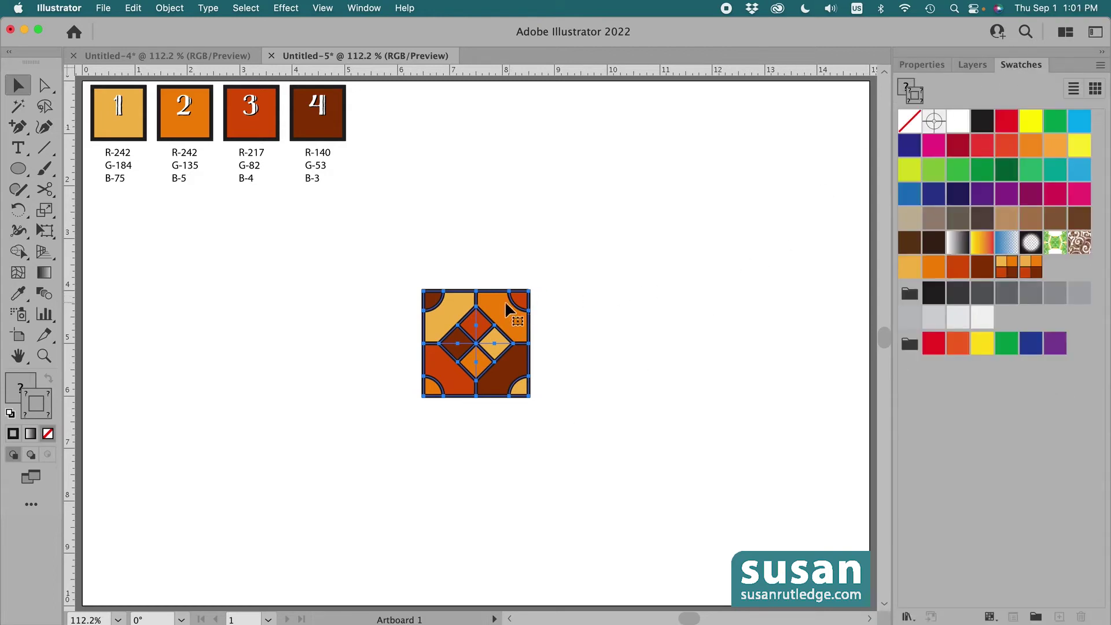
left_click_drag(513, 305, 1061, 268)
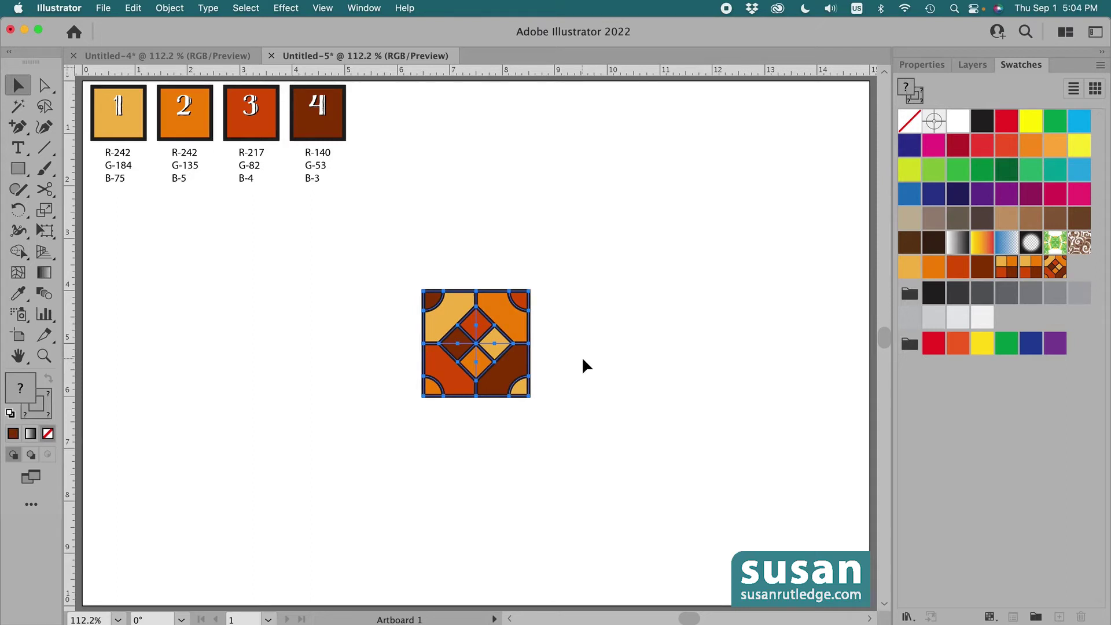
key("Delete")
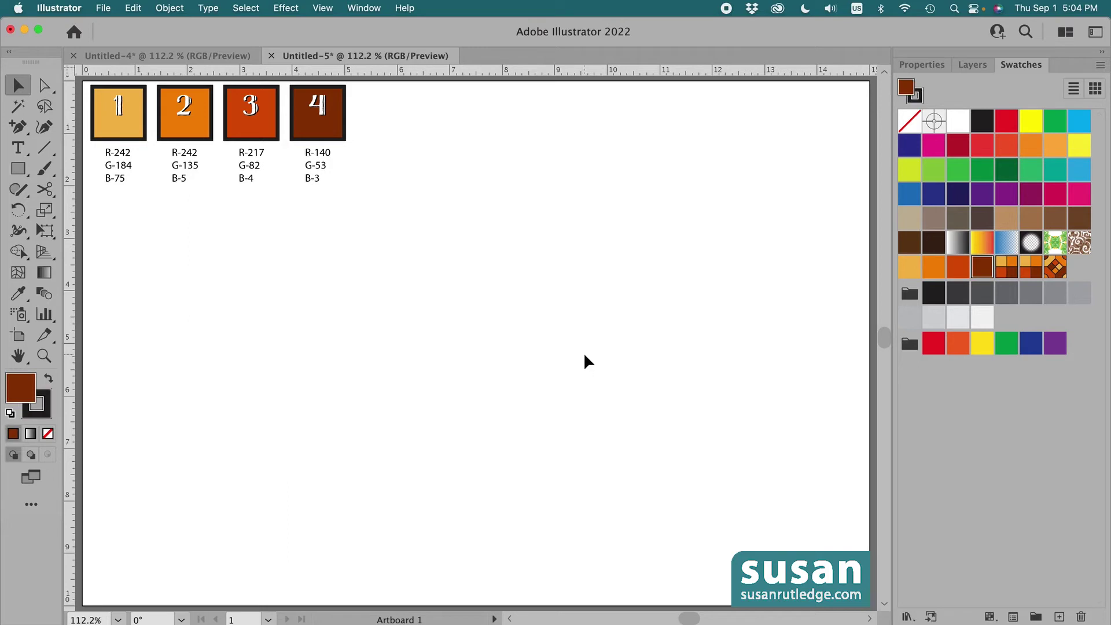
Step: Place an editable copy of the new pattern swatch's artwork on the artboard and delete it again
left_click_drag(1057, 271, 654, 284)
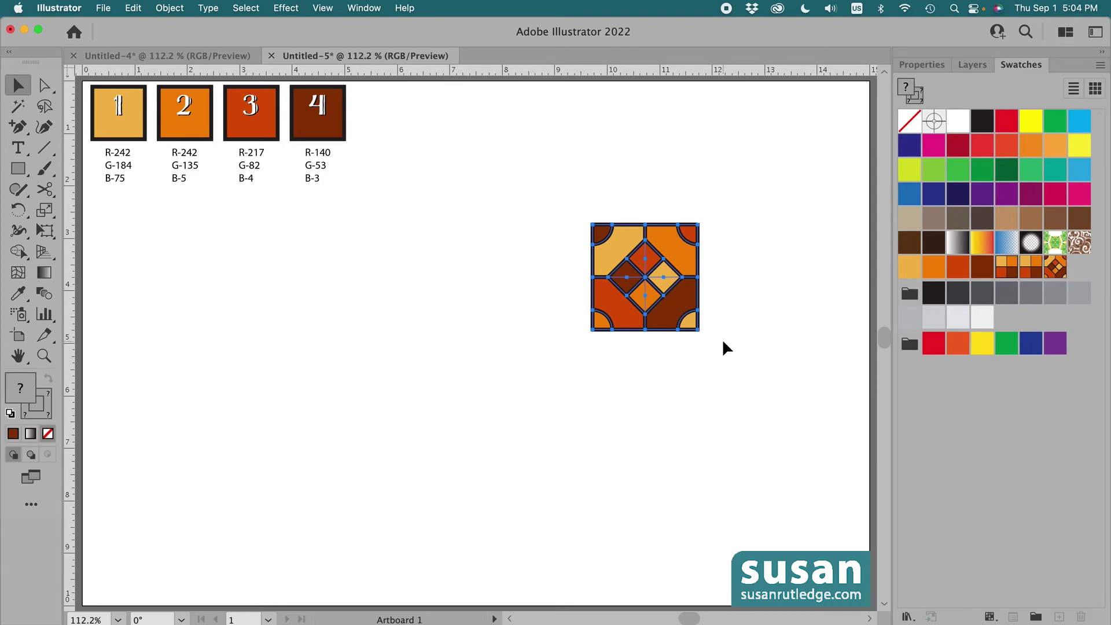
key("Delete")
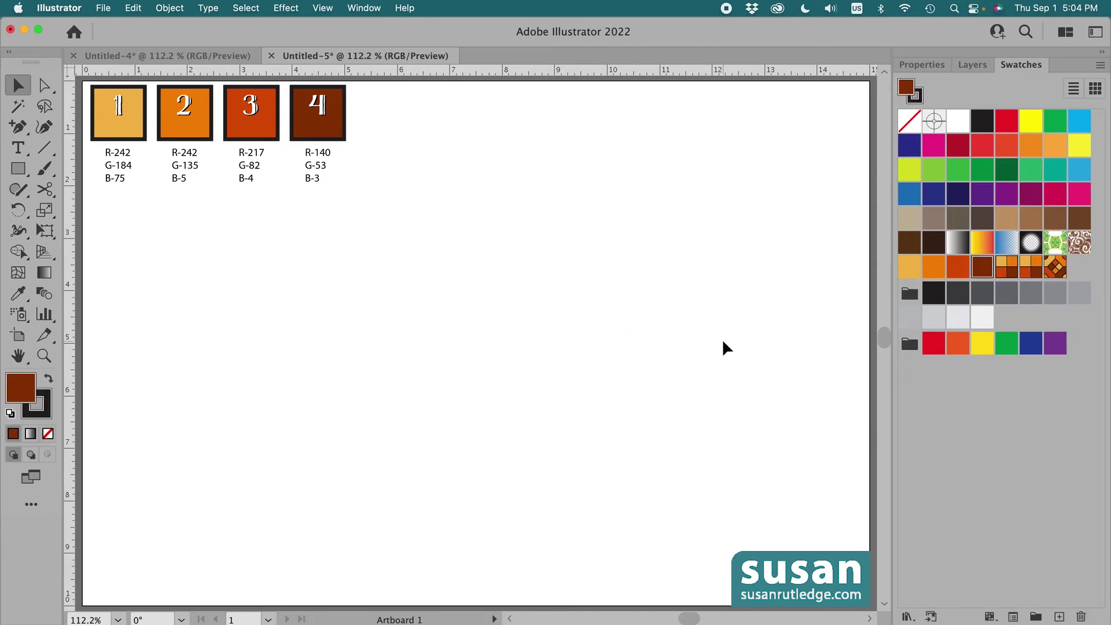
Step: Hide the Colors layer and make Designs the active layer
left_click(968, 65)
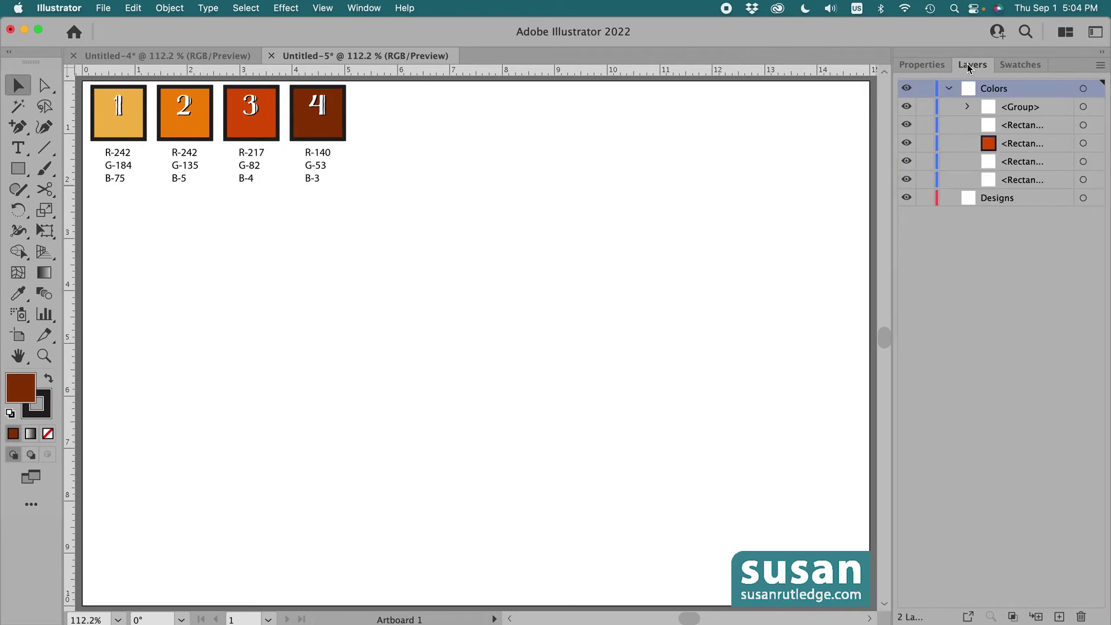
left_click(906, 88)
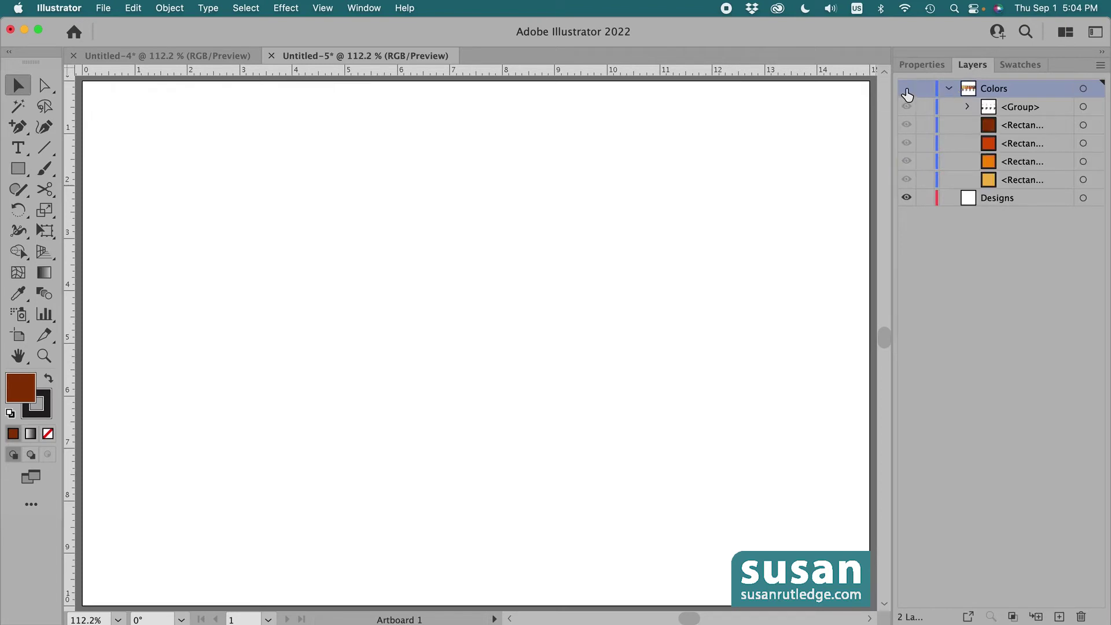
left_click(1024, 200)
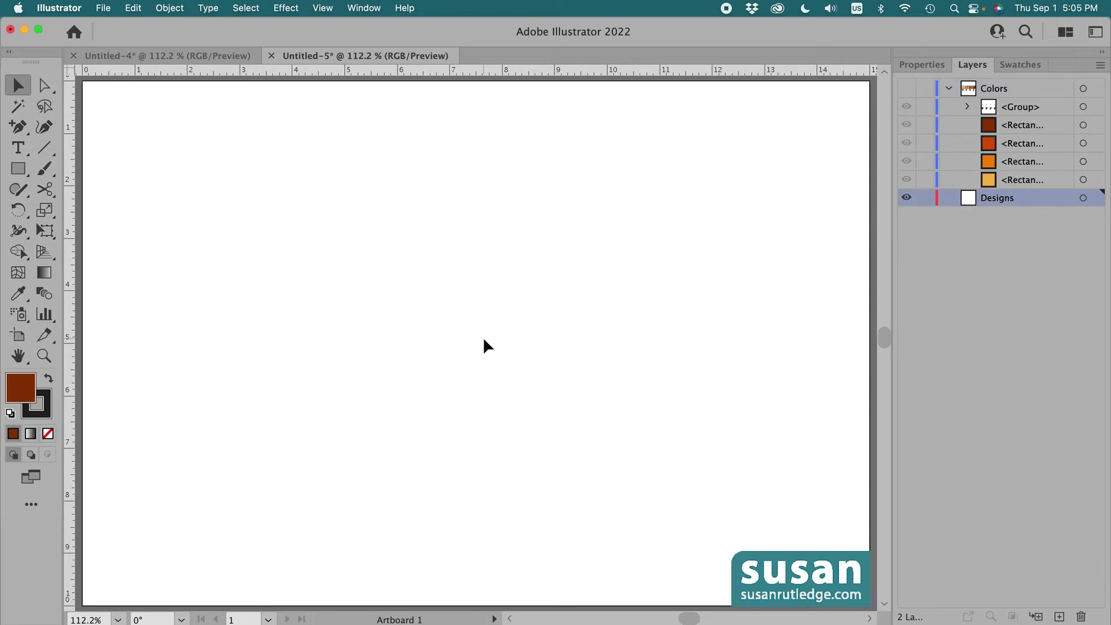
Step: Create a rectangle 15 in wide and 10 in high on the Designs layer
key("m")
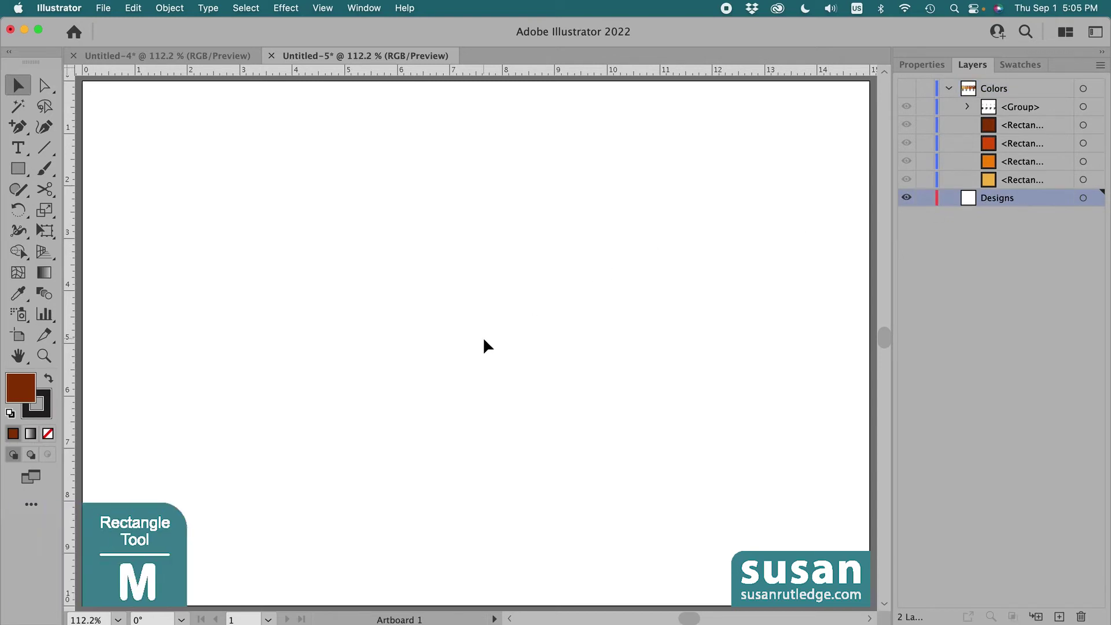
key("m")
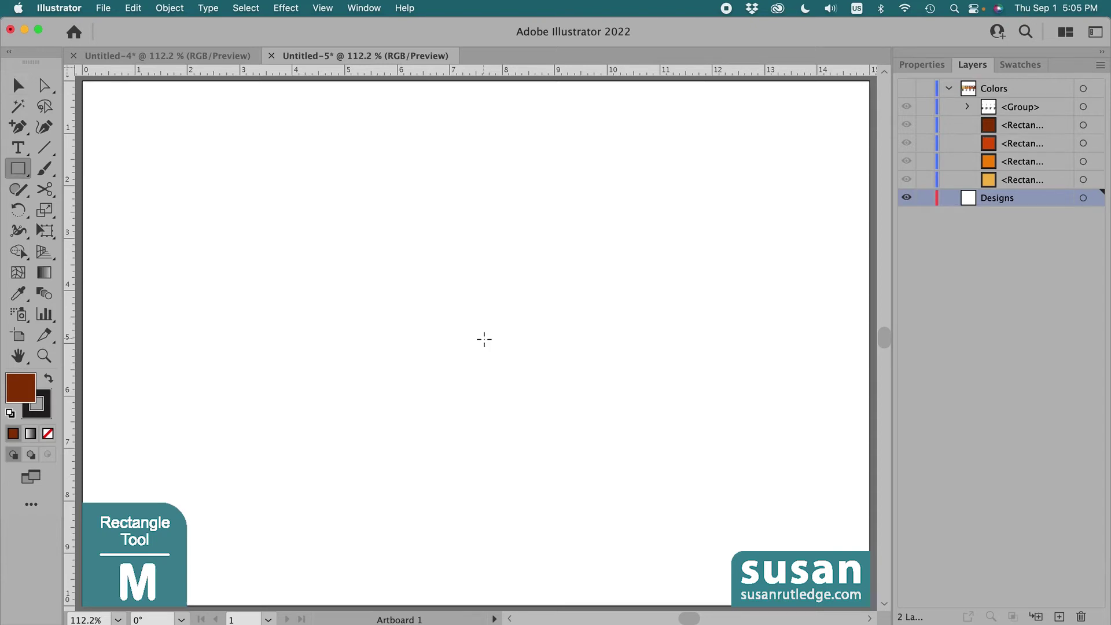
left_click(346, 284)
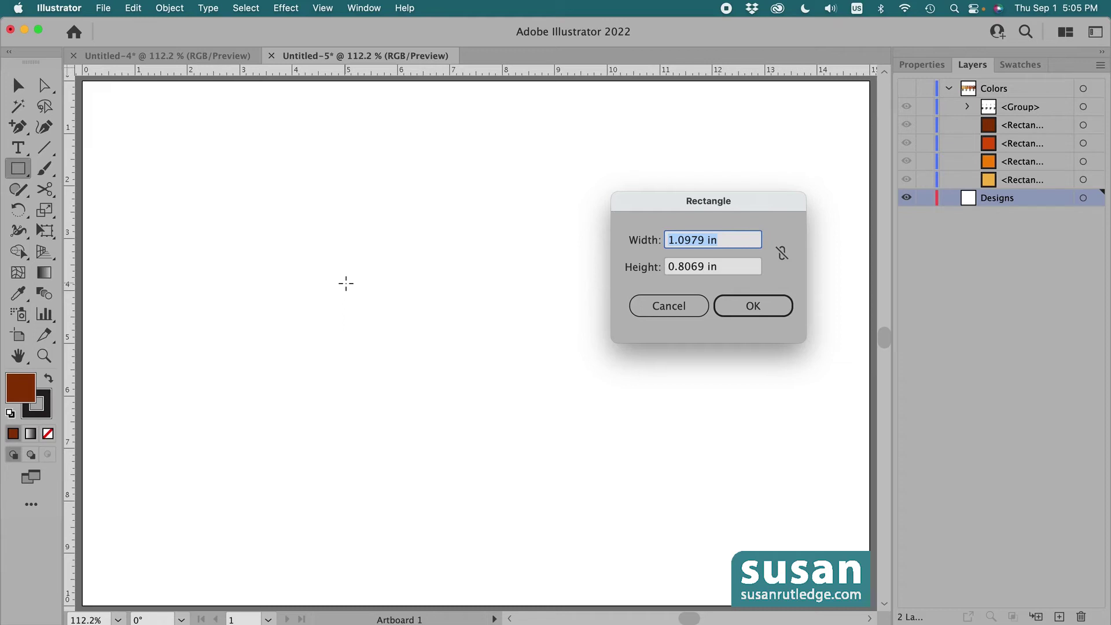
type("15")
key("Tab")
type("10")
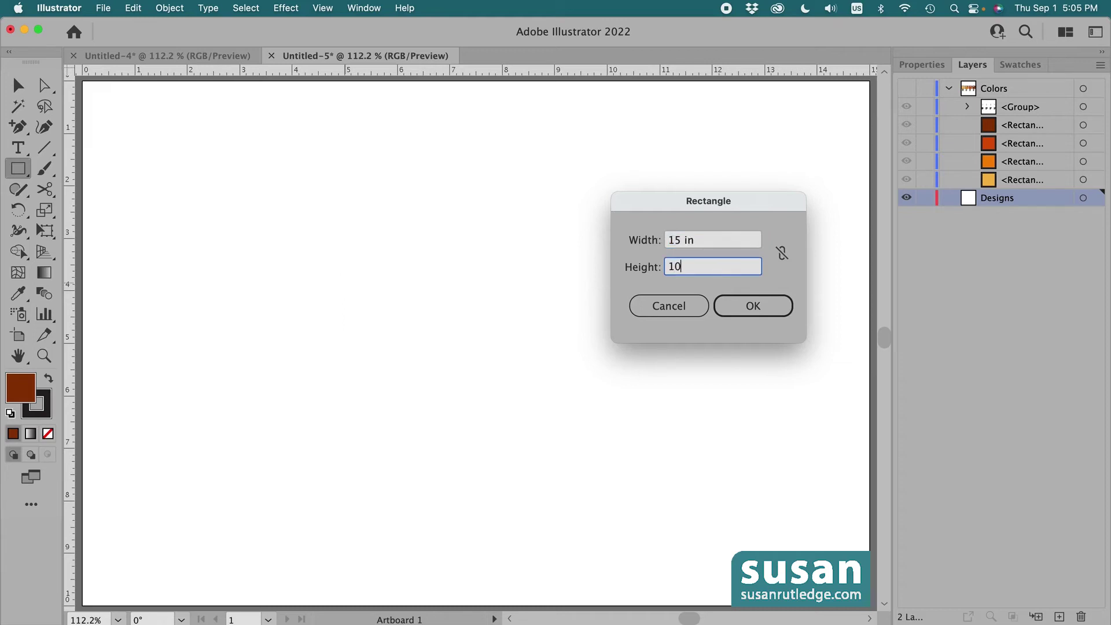
left_click(738, 301)
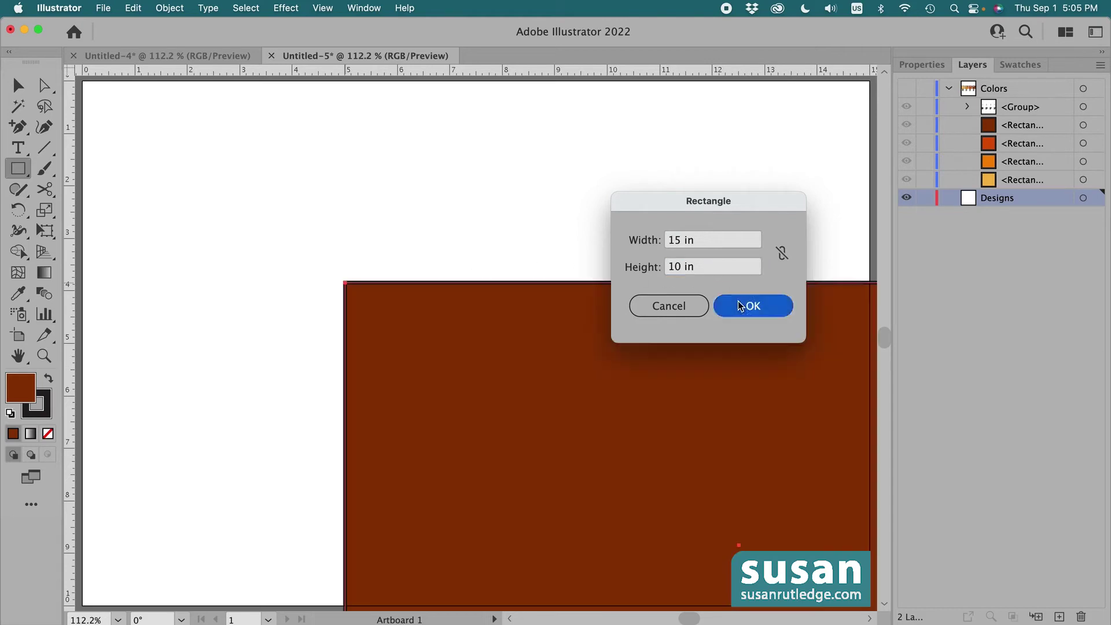
Step: Center the brown rectangle horizontally and vertically on the artboard
left_click(922, 64)
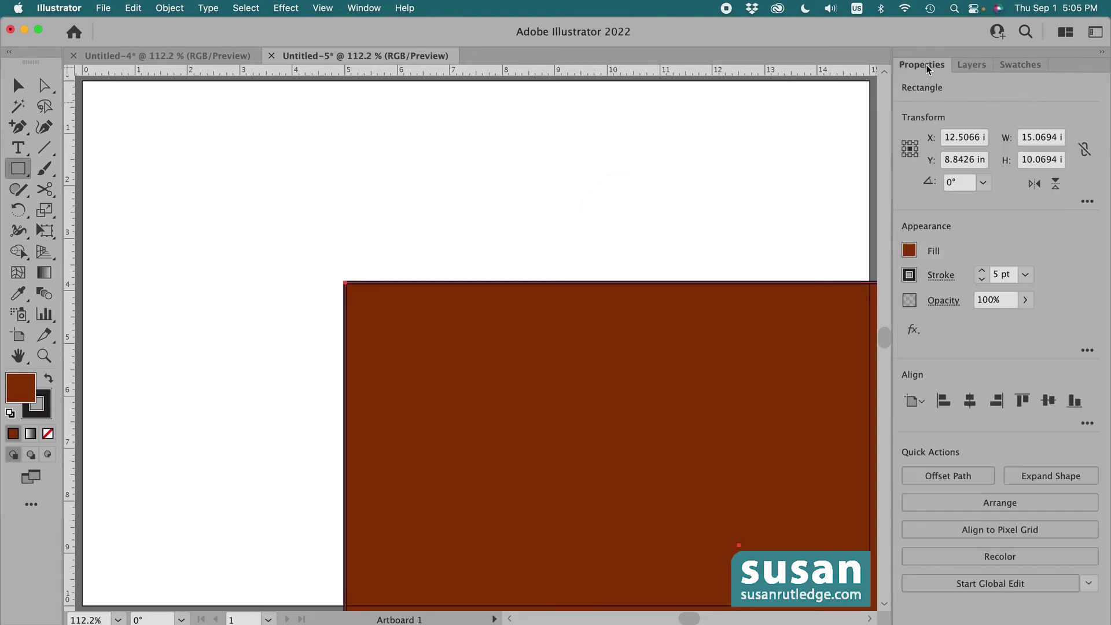
left_click(971, 401)
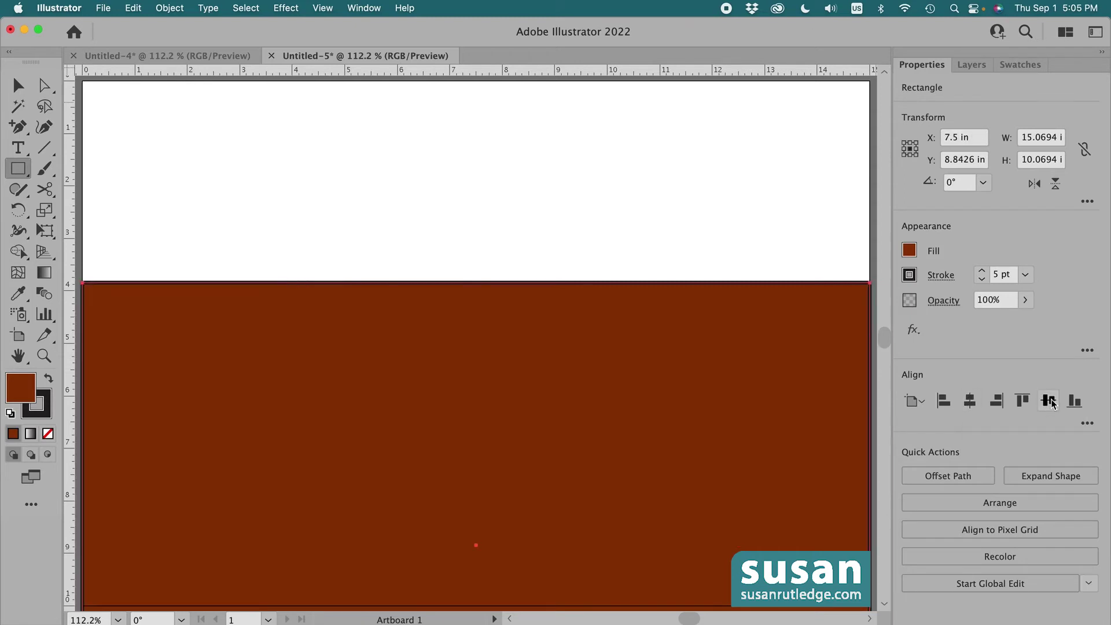
left_click(1048, 401)
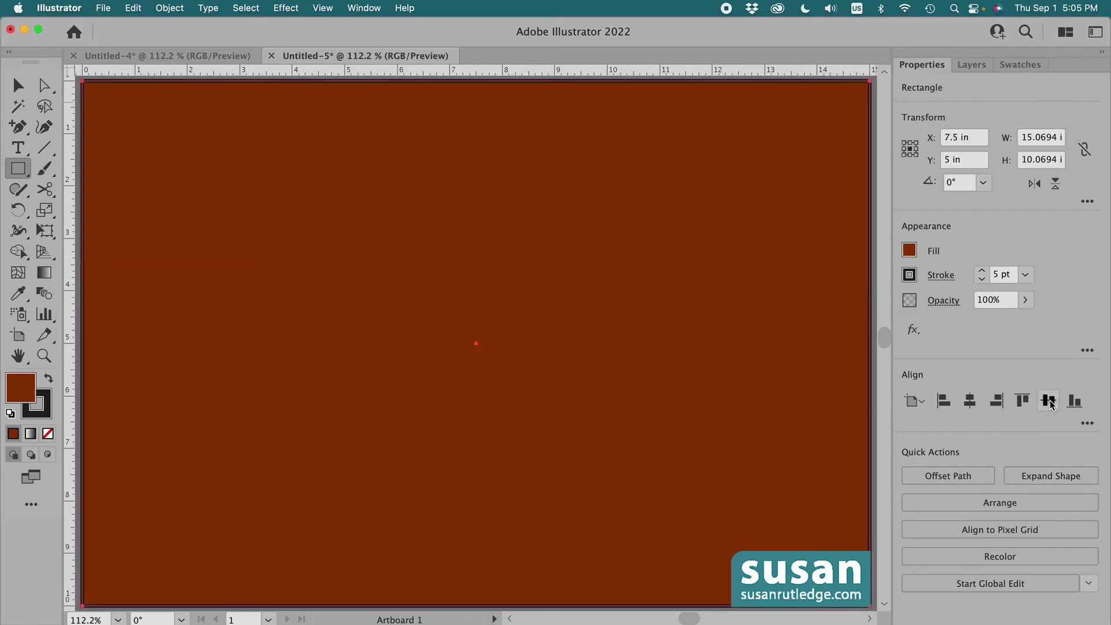
Step: Remove the rectangle's stroke and fill it with the second four-color block pattern swatch
left_click(982, 280)
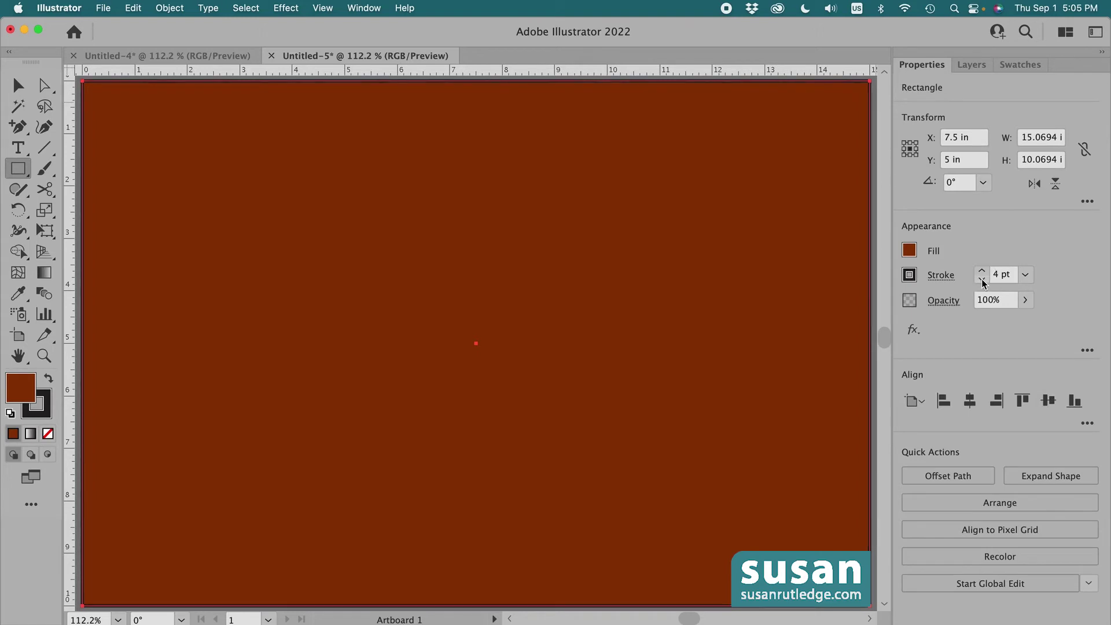
left_click(981, 280)
left_click(981, 279)
left_click(981, 280)
left_click(982, 280)
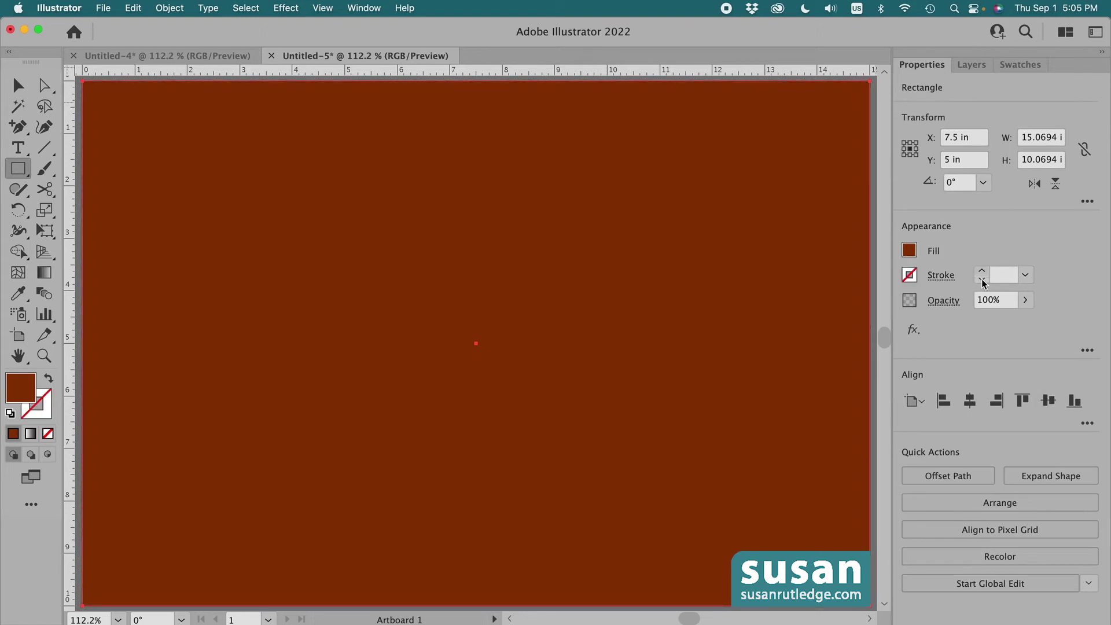
left_click(1020, 62)
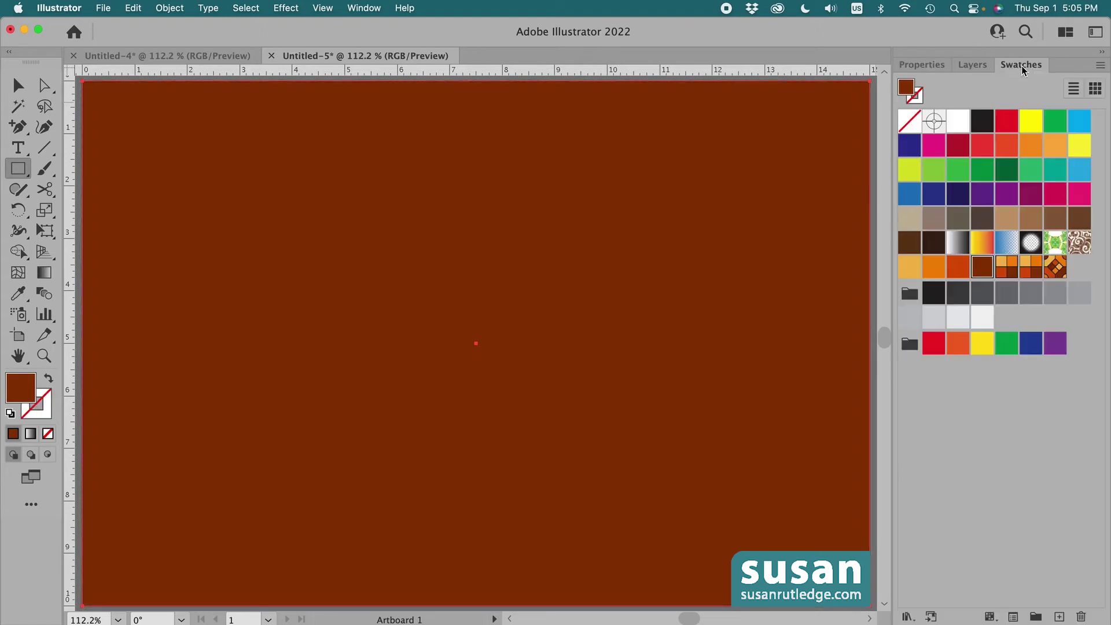
left_click(1030, 271)
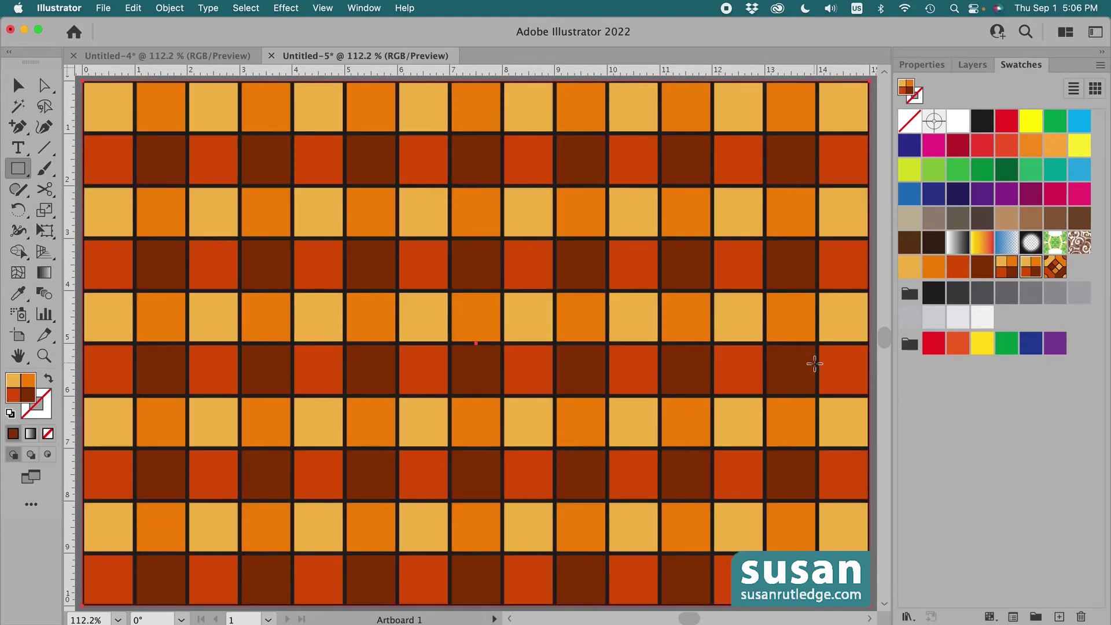
Step: Scale only the rectangle's pattern fill uniformly to 10%, leaving Transform Objects off
left_click(173, 8)
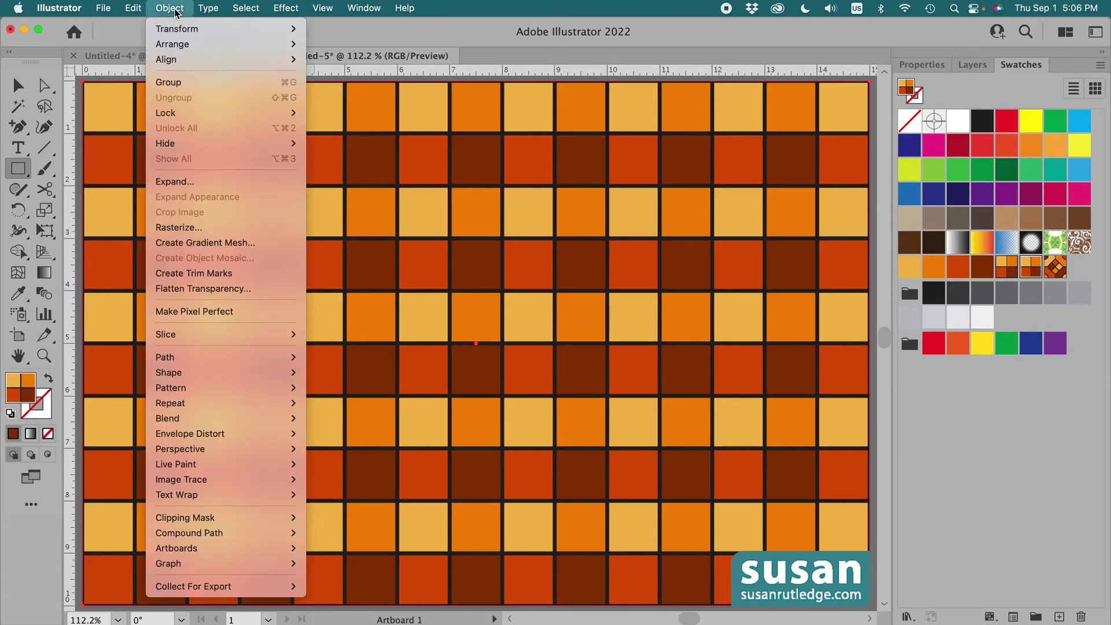
mouse_move(179, 30)
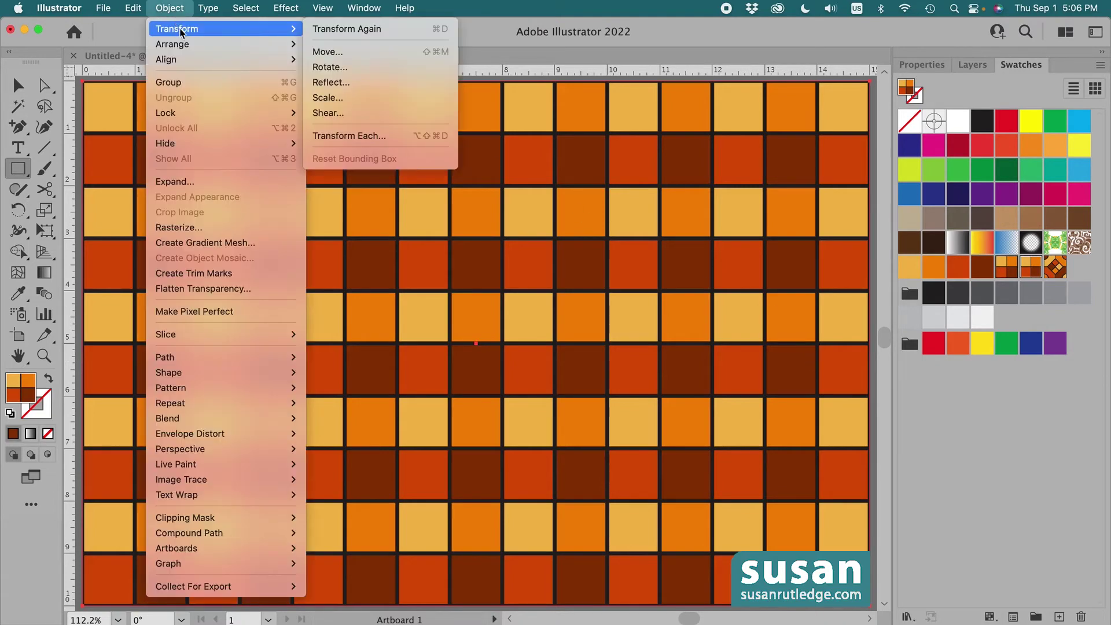
left_click(339, 105)
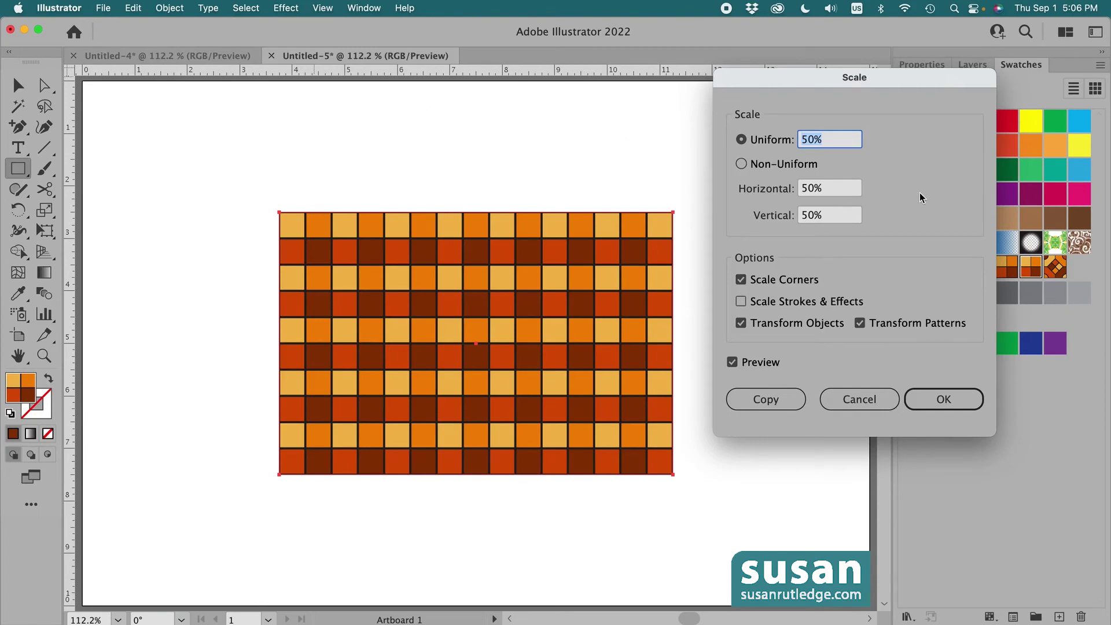
left_click(740, 323)
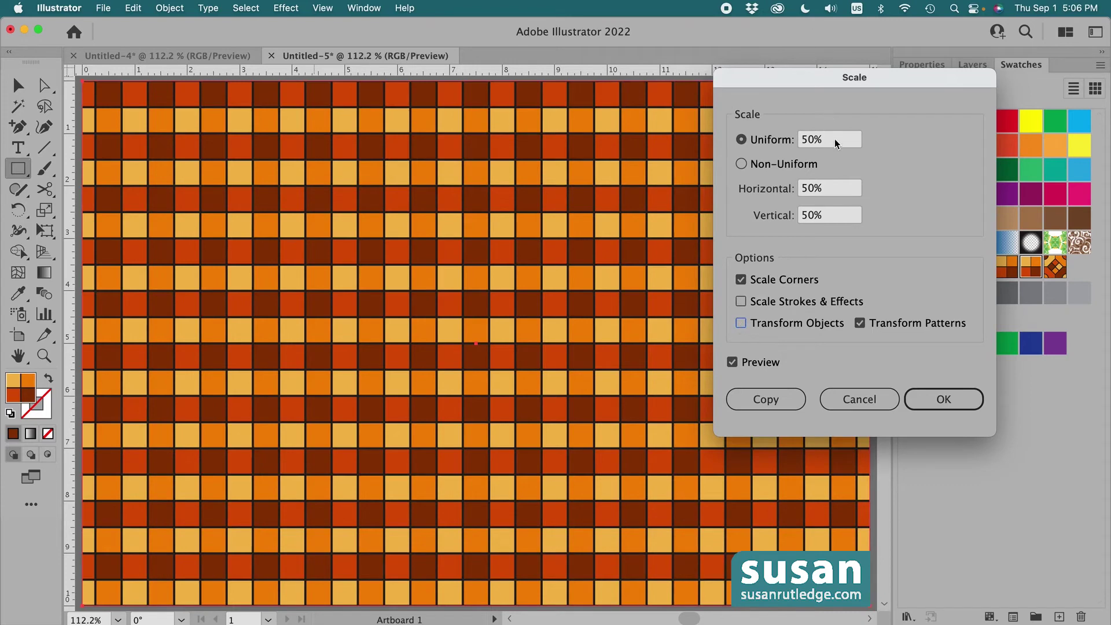
left_click(814, 140)
type("10")
left_click(965, 398)
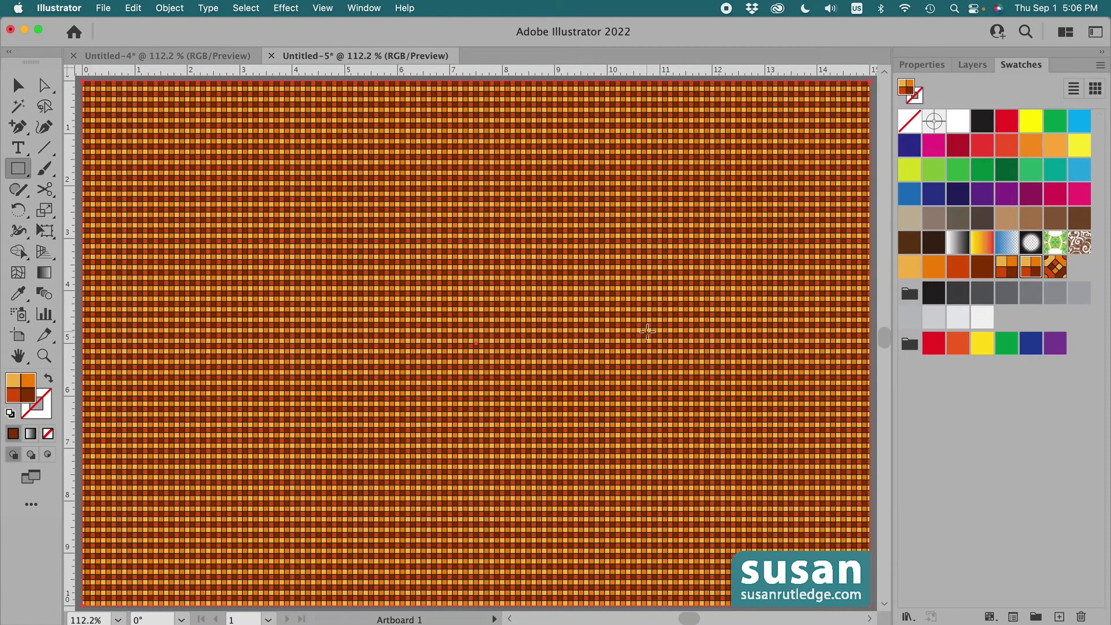
Step: Rotate only the rectangle's pattern fill by 45° and deselect the rectangle
left_click(169, 8)
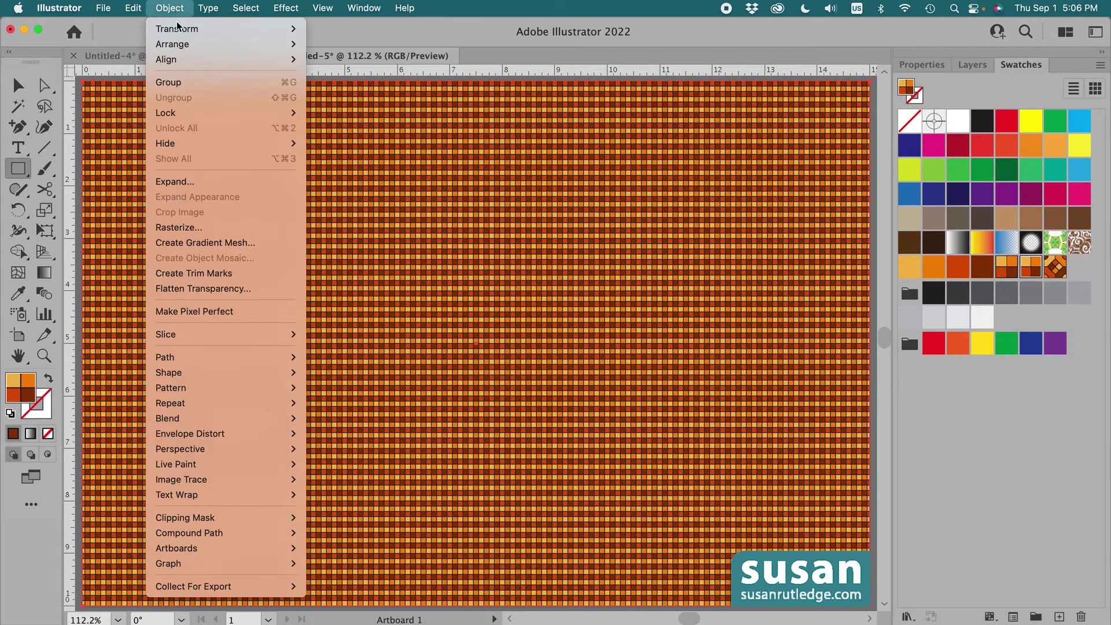
mouse_move(177, 28)
left_click(350, 71)
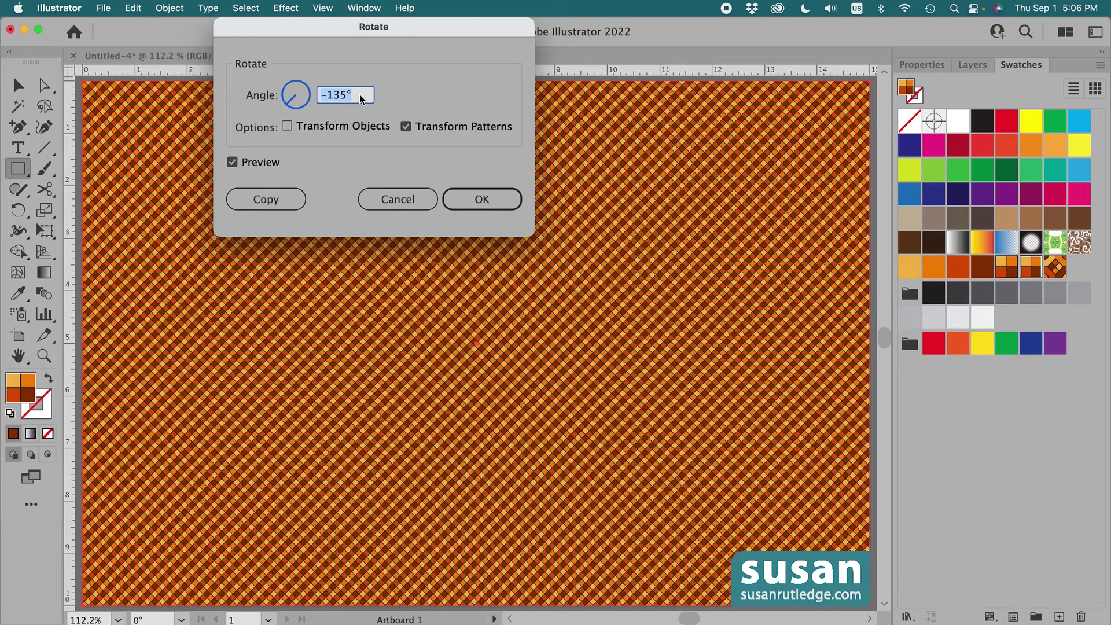
type("45")
left_click(482, 199)
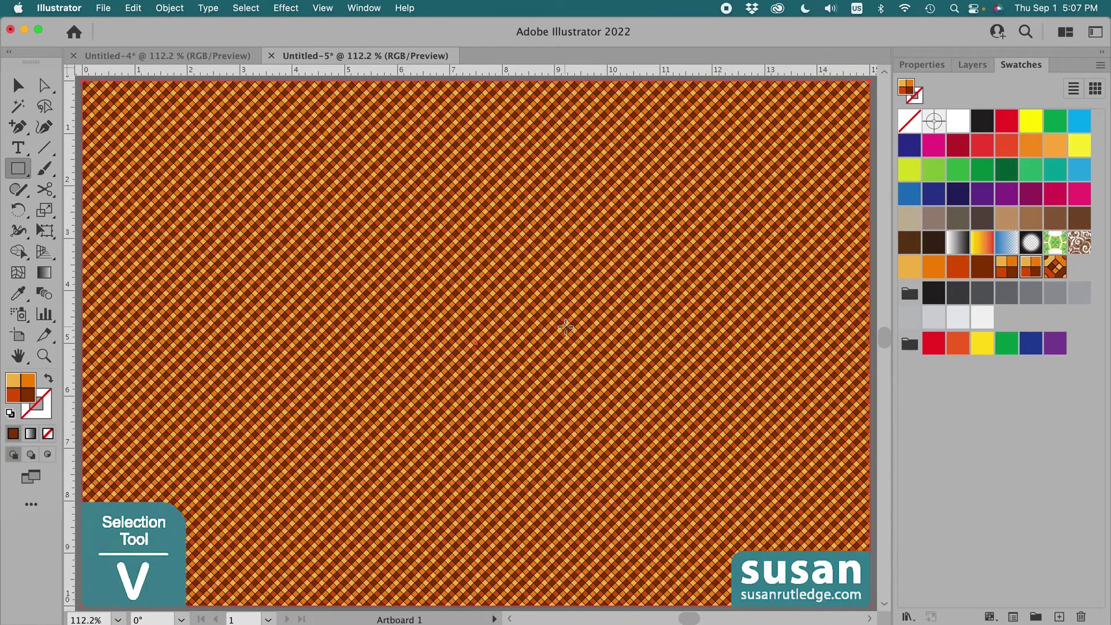
key("v")
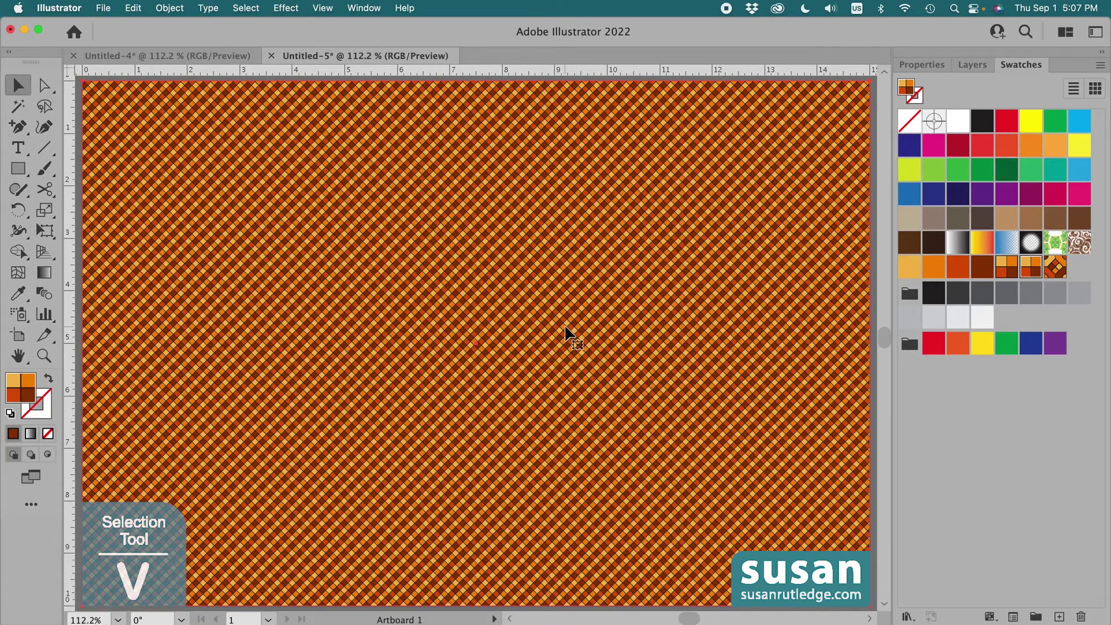
left_click(875, 406)
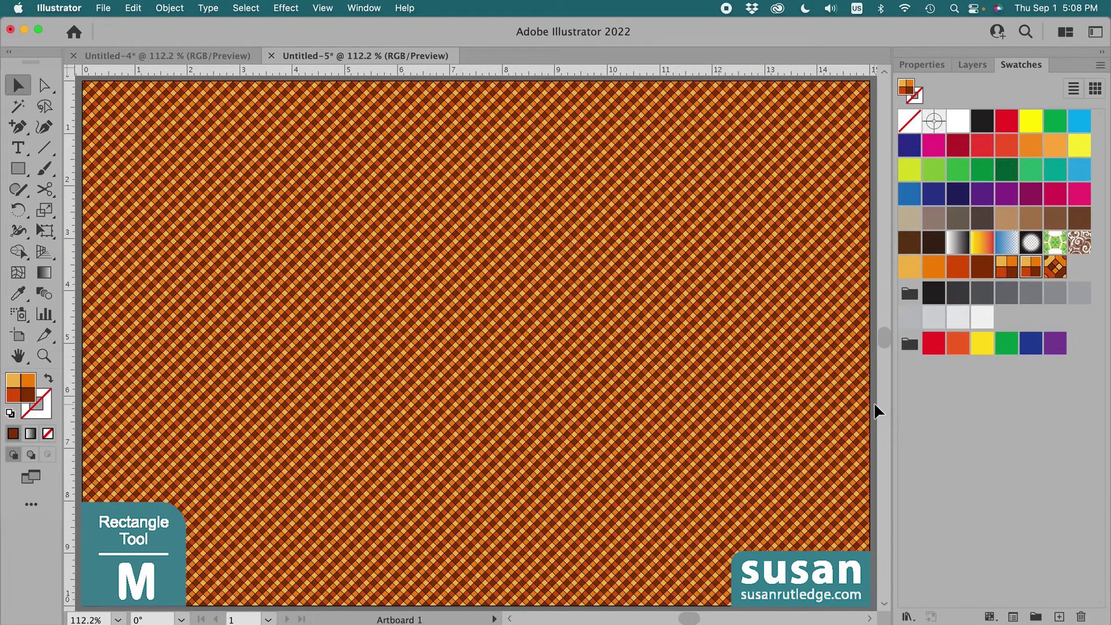
Step: Activate the Rectangle tool with no fill and a black stroke for the new shape
key("m")
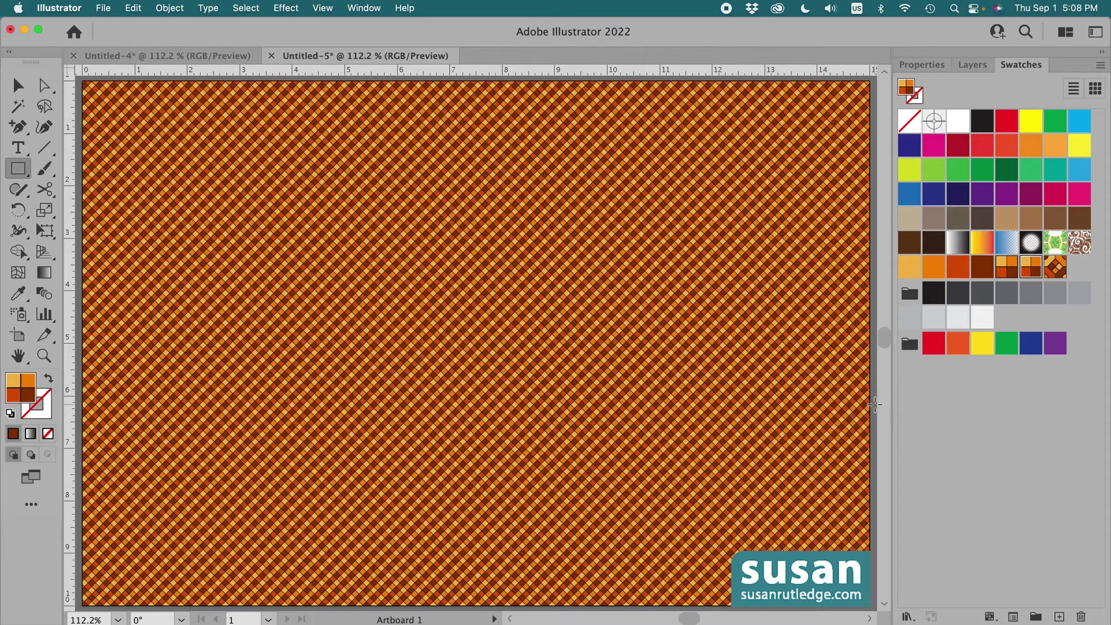
left_click(925, 62)
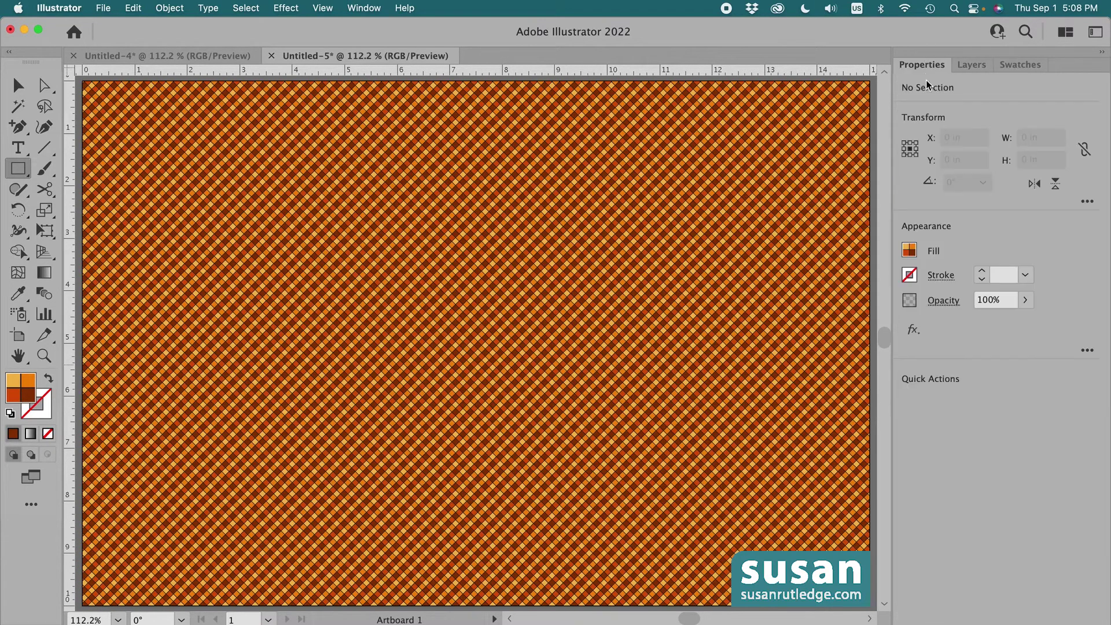
left_click(909, 250)
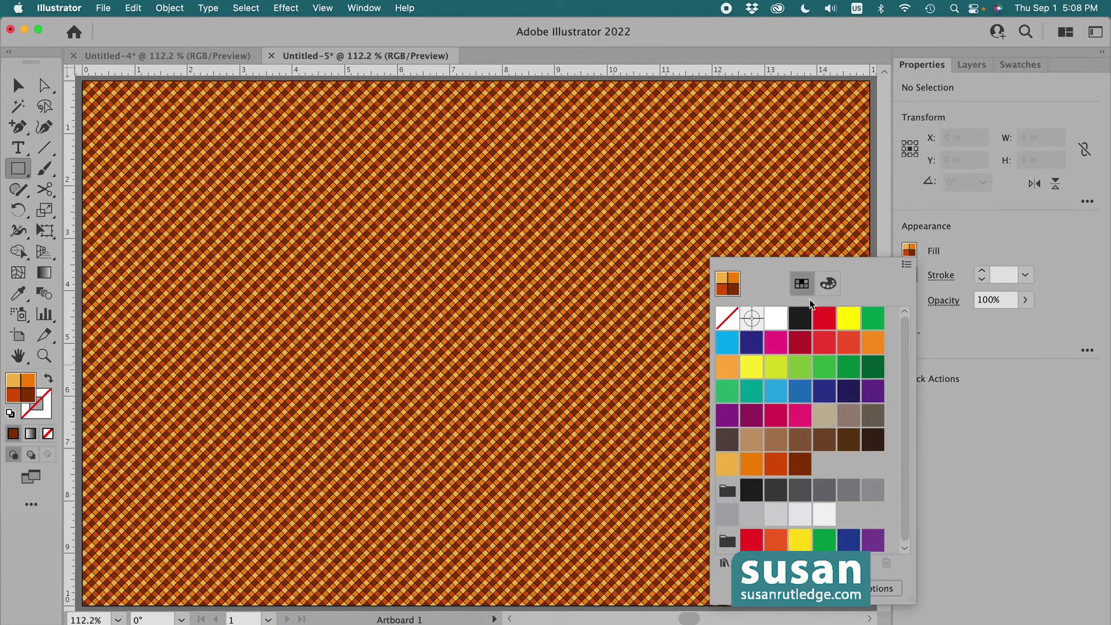
left_click(730, 327)
left_click(923, 269)
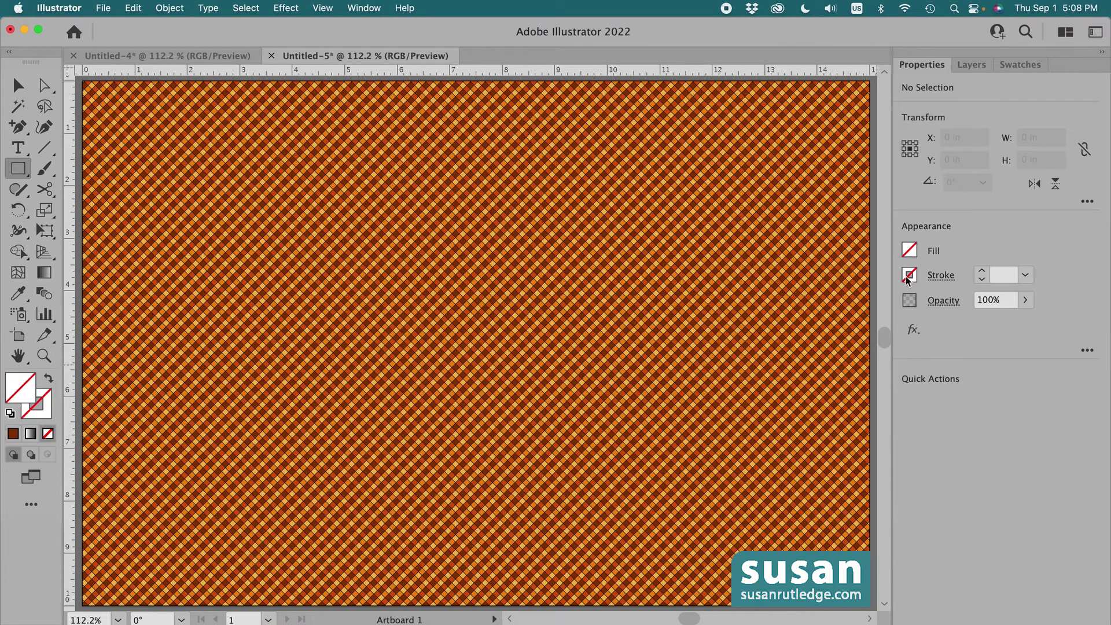
left_click(907, 276)
left_click(799, 346)
Step: Set the stroke weight to 50 pt and align the stroke to the inside
left_click(1002, 276)
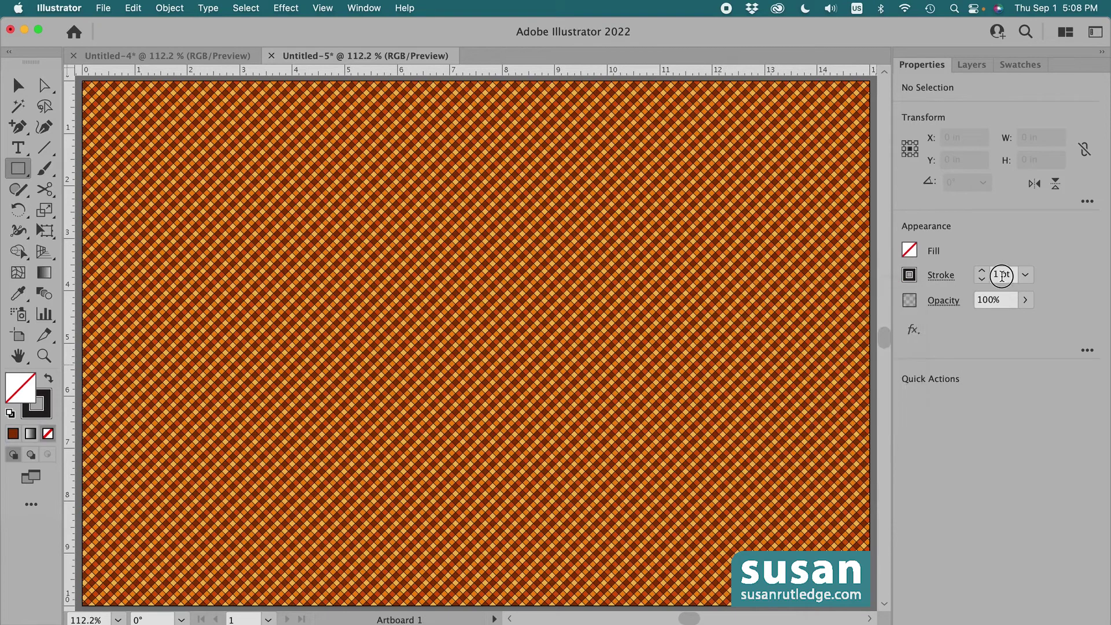
left_click(985, 274)
type("50")
left_click(940, 279)
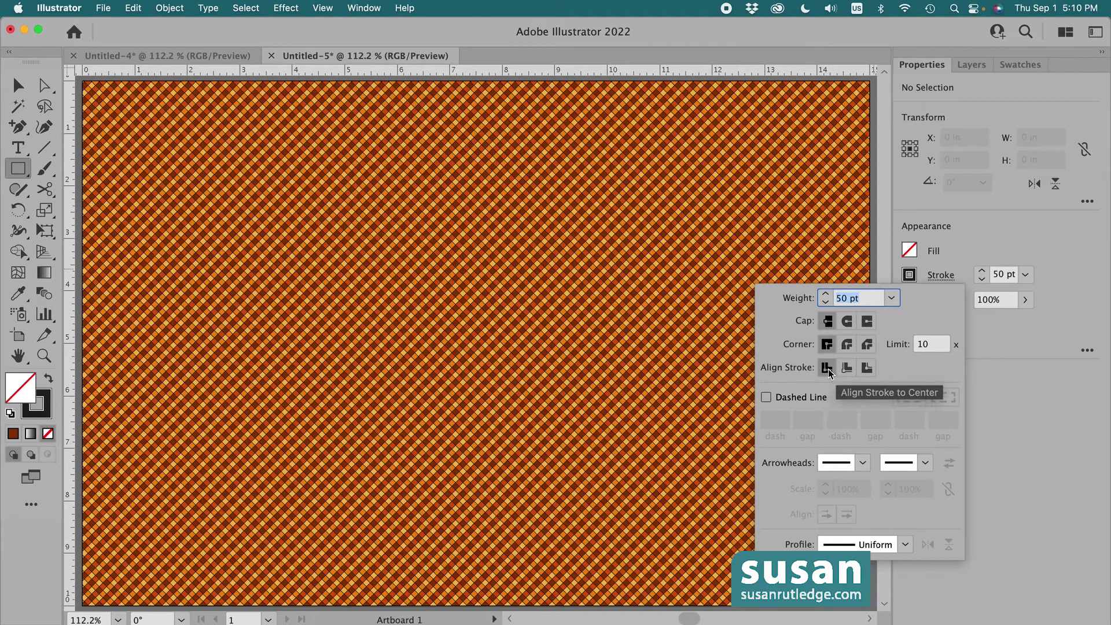
left_click(848, 372)
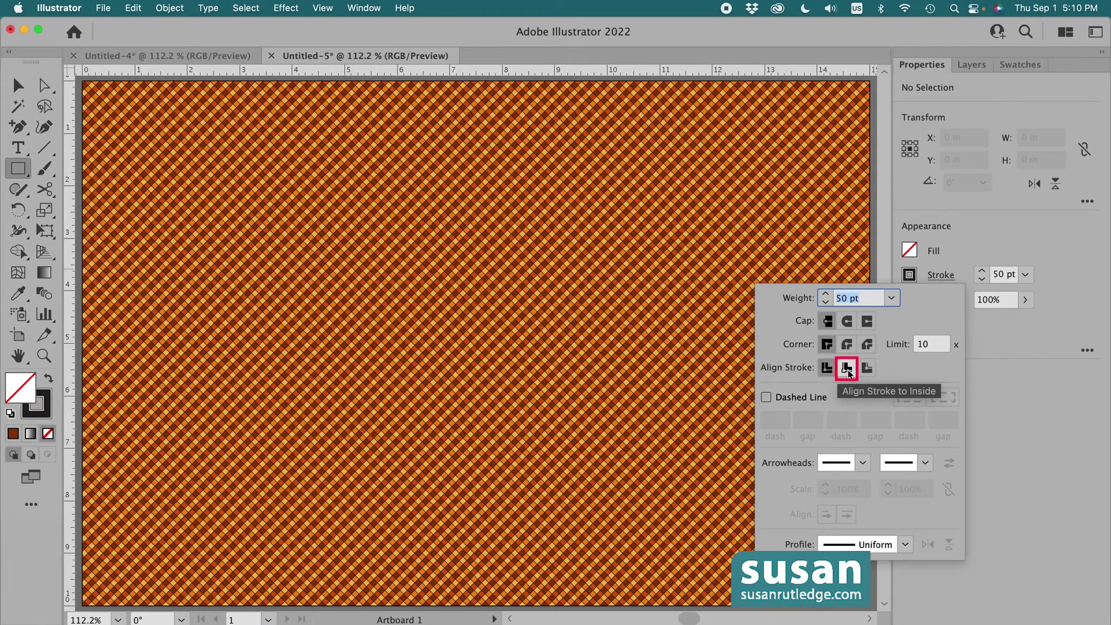
left_click(848, 372)
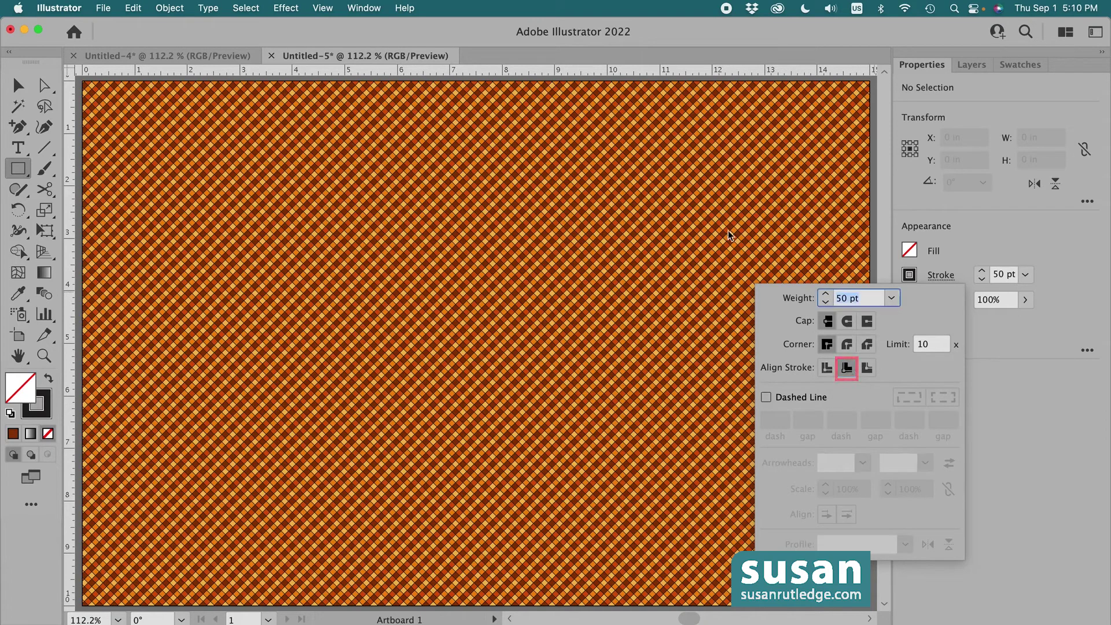
Step: Create a 15 in by 10 in rectangle and center it horizontally and vertically on the artboard
left_click(641, 273)
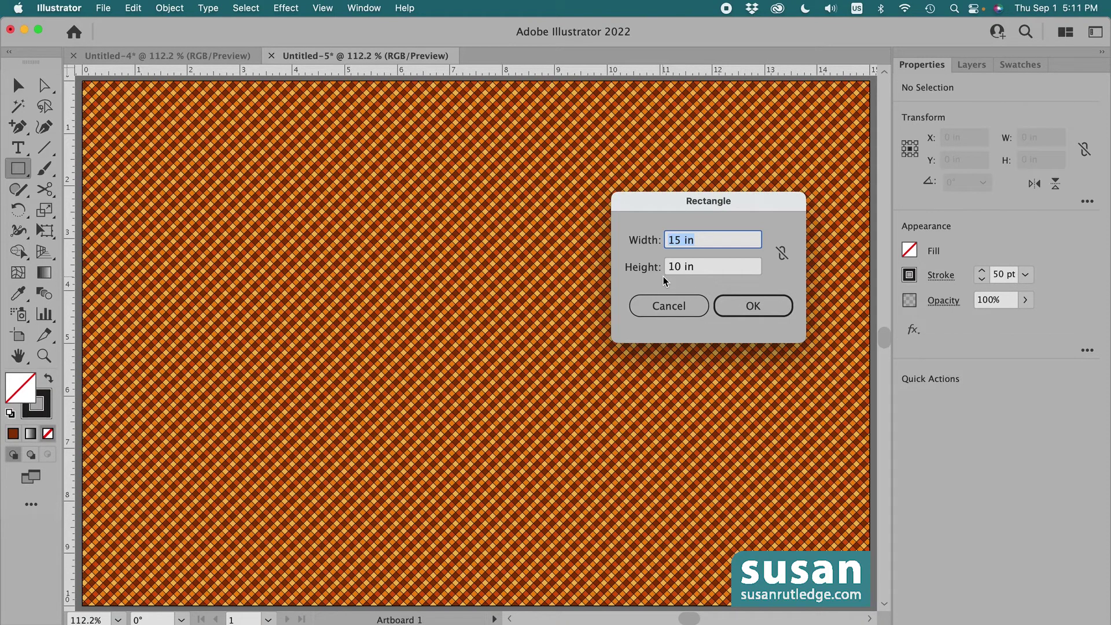
left_click(751, 306)
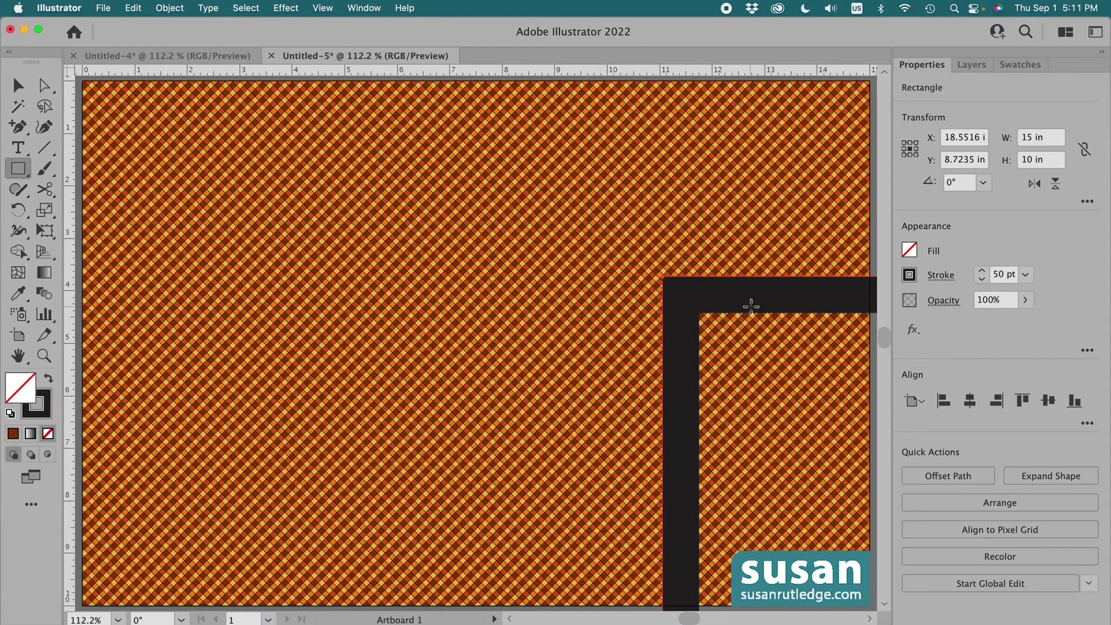
left_click(971, 403)
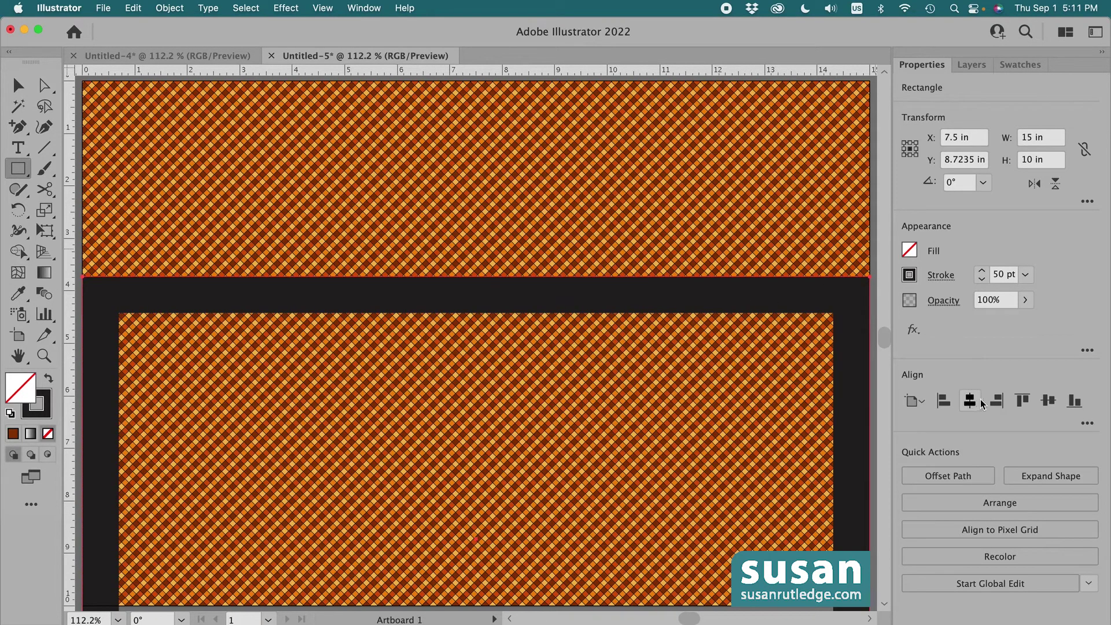
left_click(1056, 407)
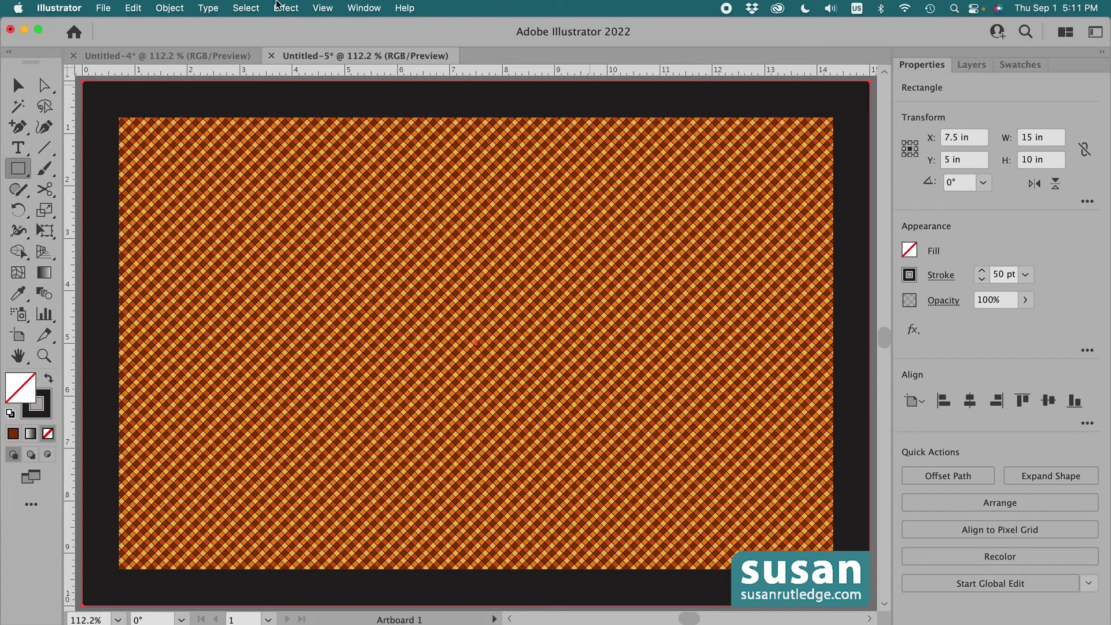
Step: Outline the black border's stroke and fill the resulting frame with the detailed diamond-and-circle pattern swatch
left_click(171, 8)
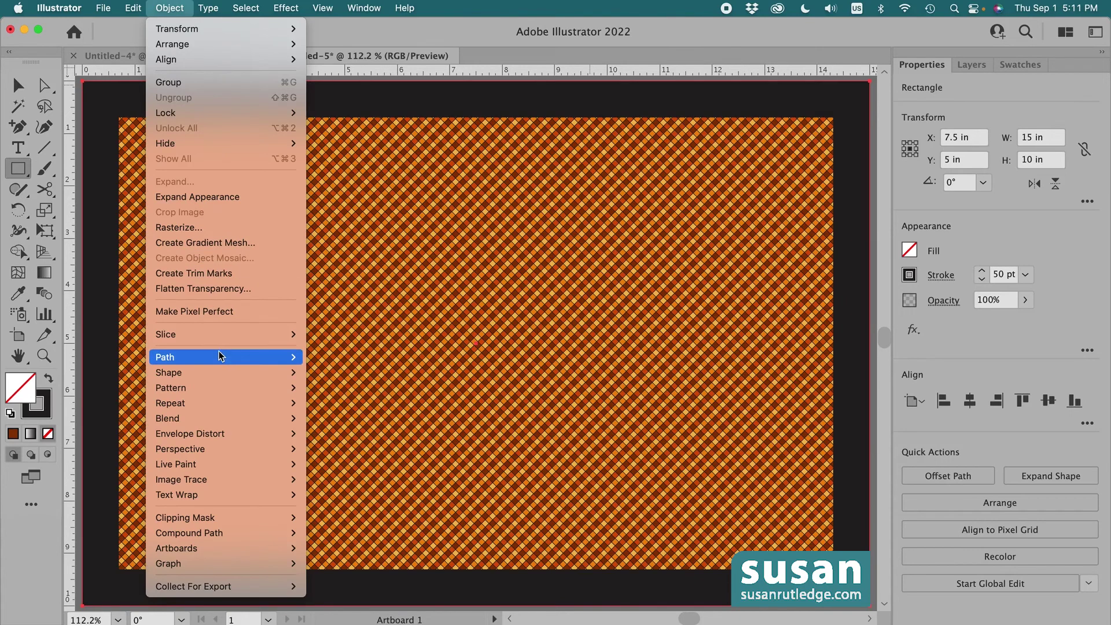
mouse_move(227, 356)
left_click(346, 396)
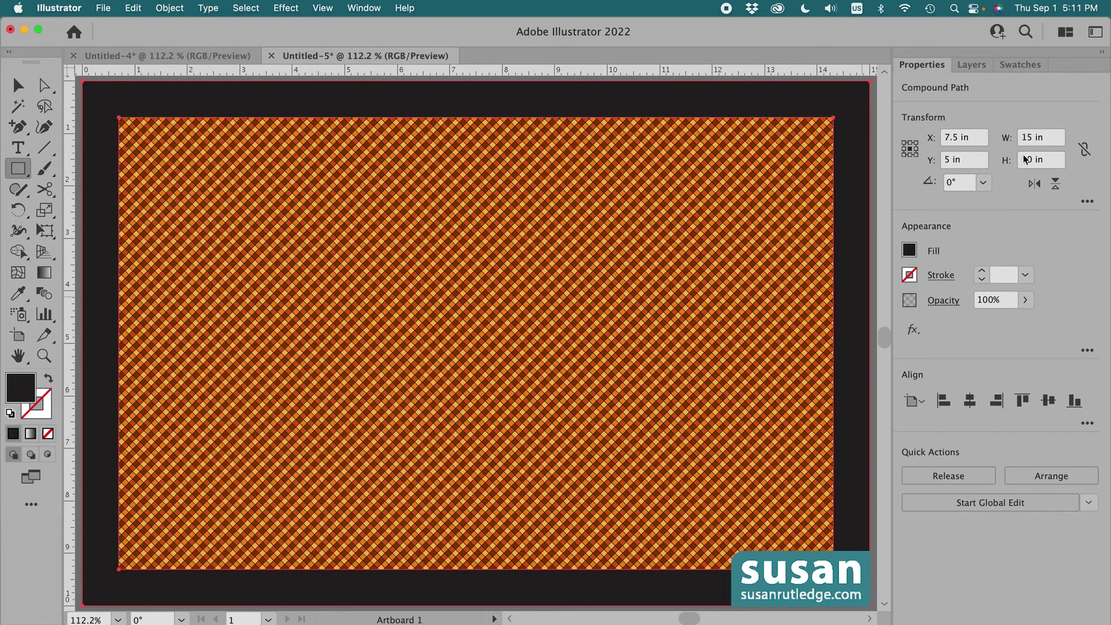
left_click(1020, 64)
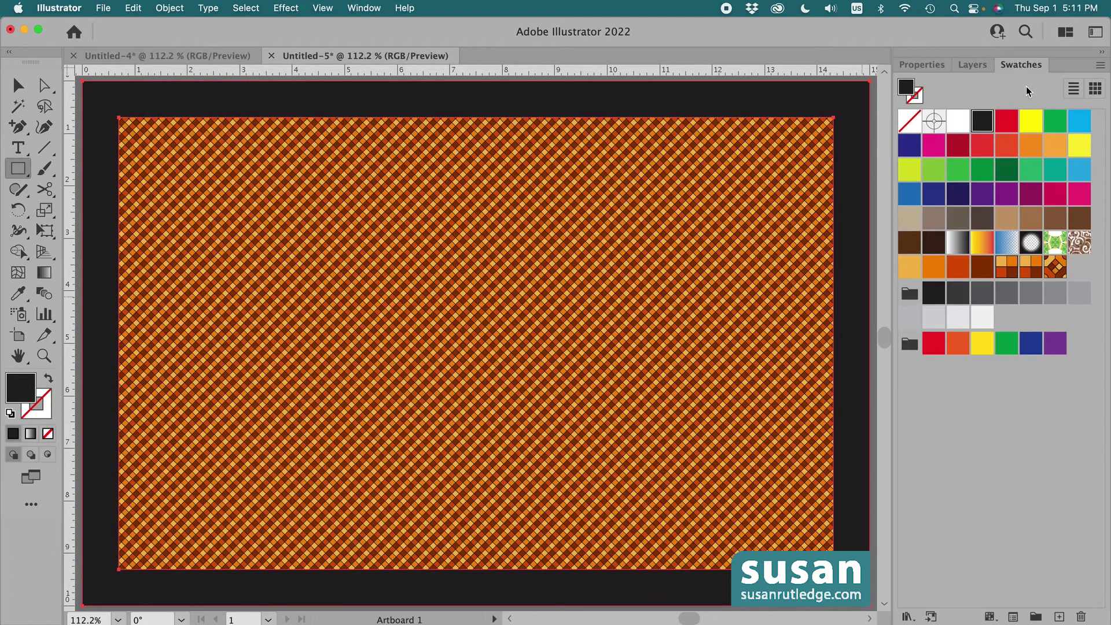
left_click(1056, 269)
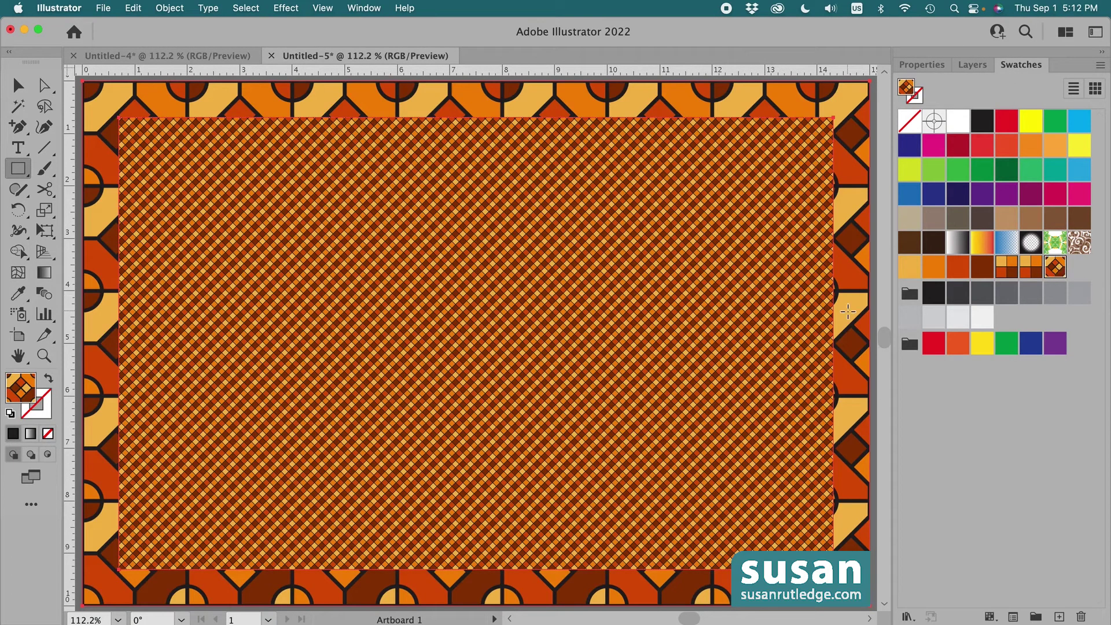
Step: Scale only the pattern inside the border frame uniformly to 35%, leaving the frame's size untouched
left_click(180, 12)
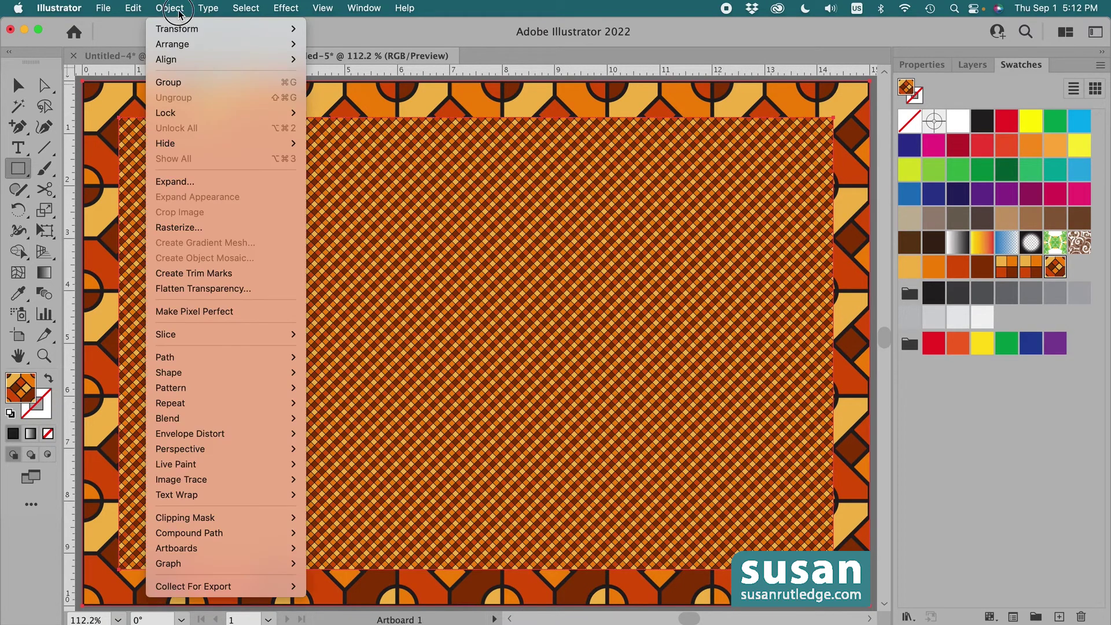
mouse_move(186, 29)
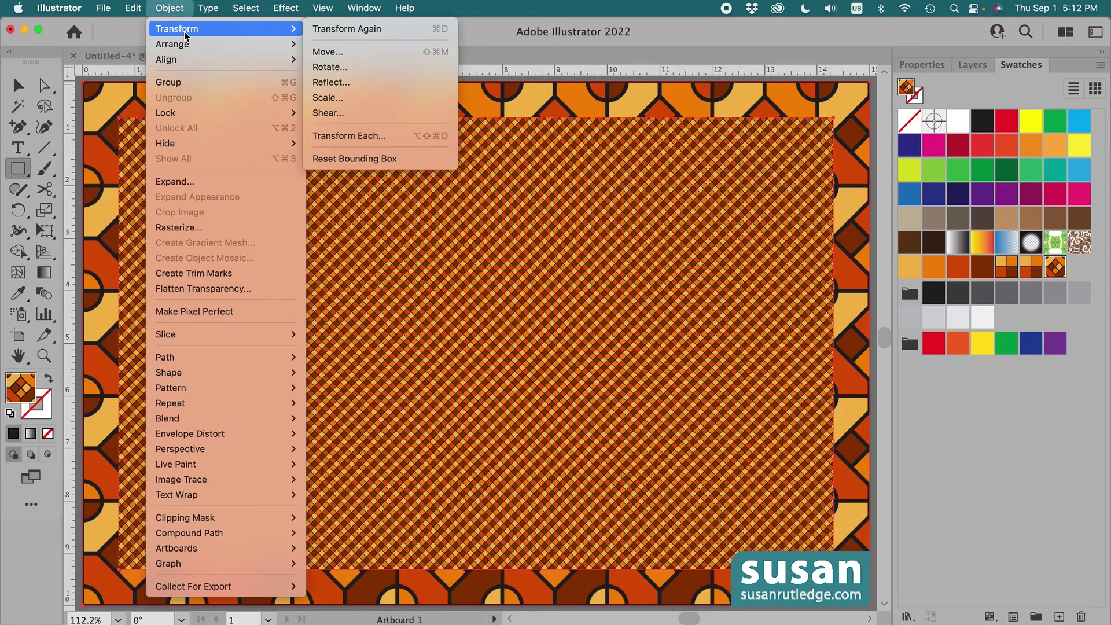
left_click(341, 100)
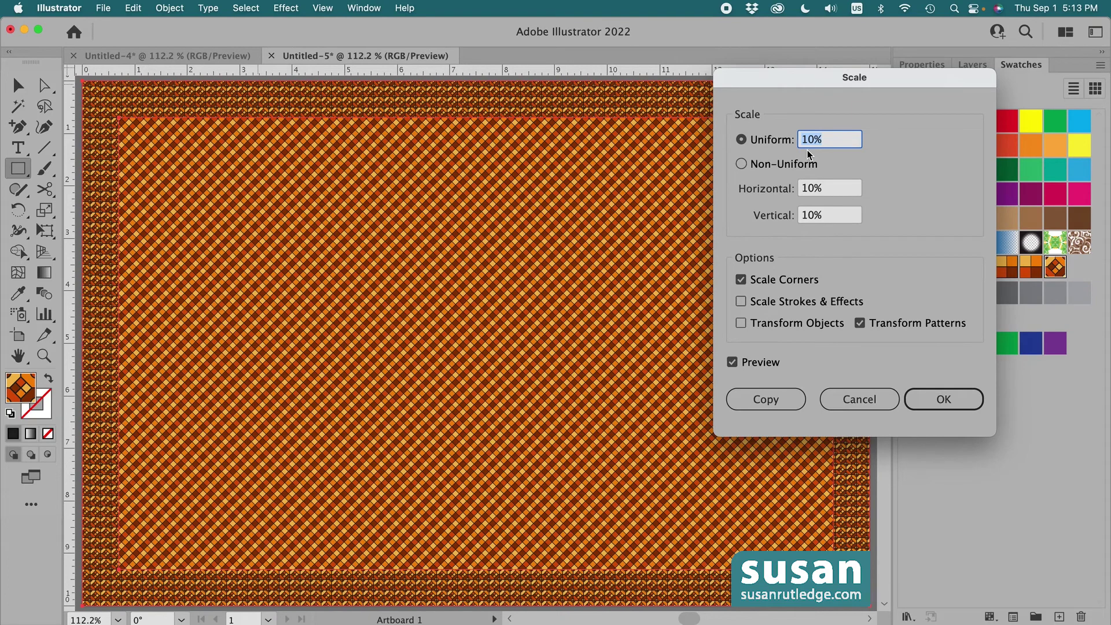
type("35")
left_click(944, 399)
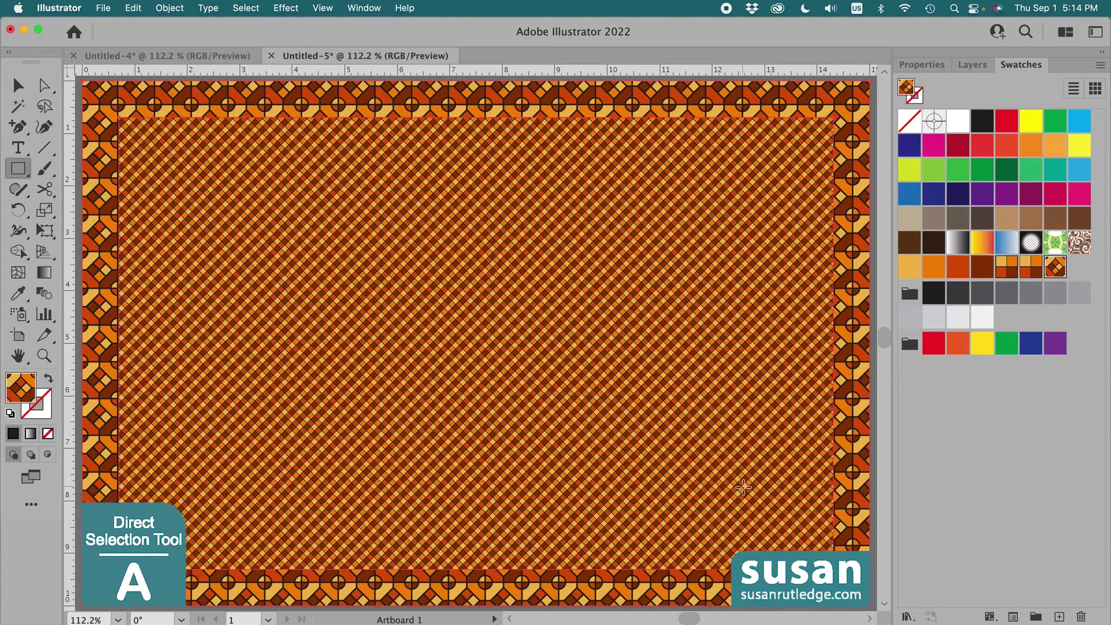
Step: Shift the pattern fill within the border frame upward and to the right, without moving the frame itself
key("a")
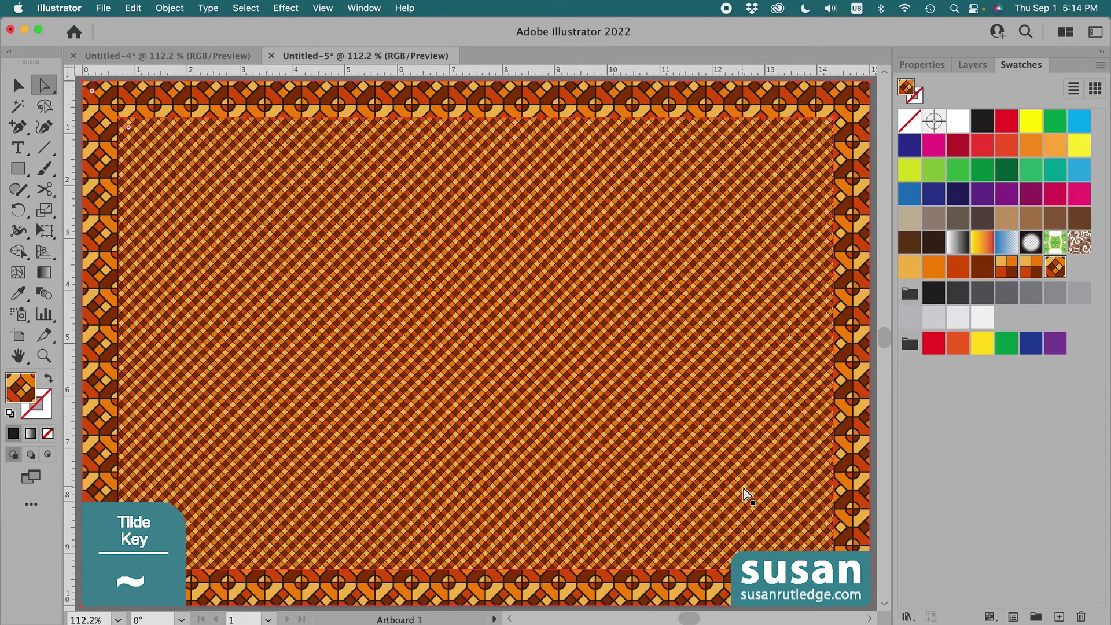
key("Up")
key("Up")
key("Up")
key("Up")
key("Up")
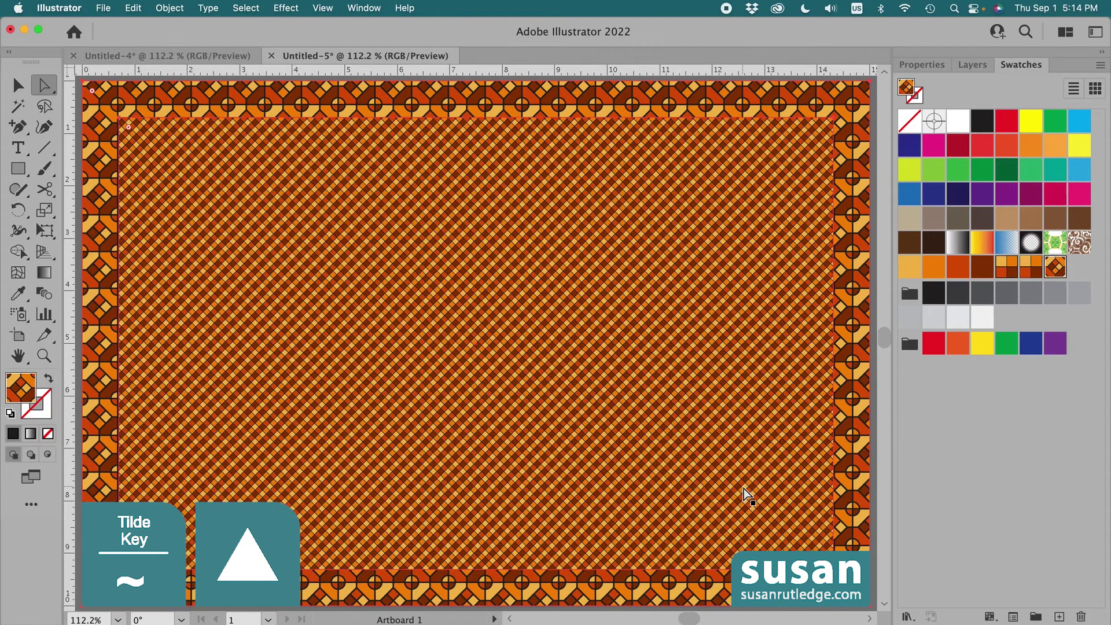
key("Up")
key("Up")
key("Up")
key("Up")
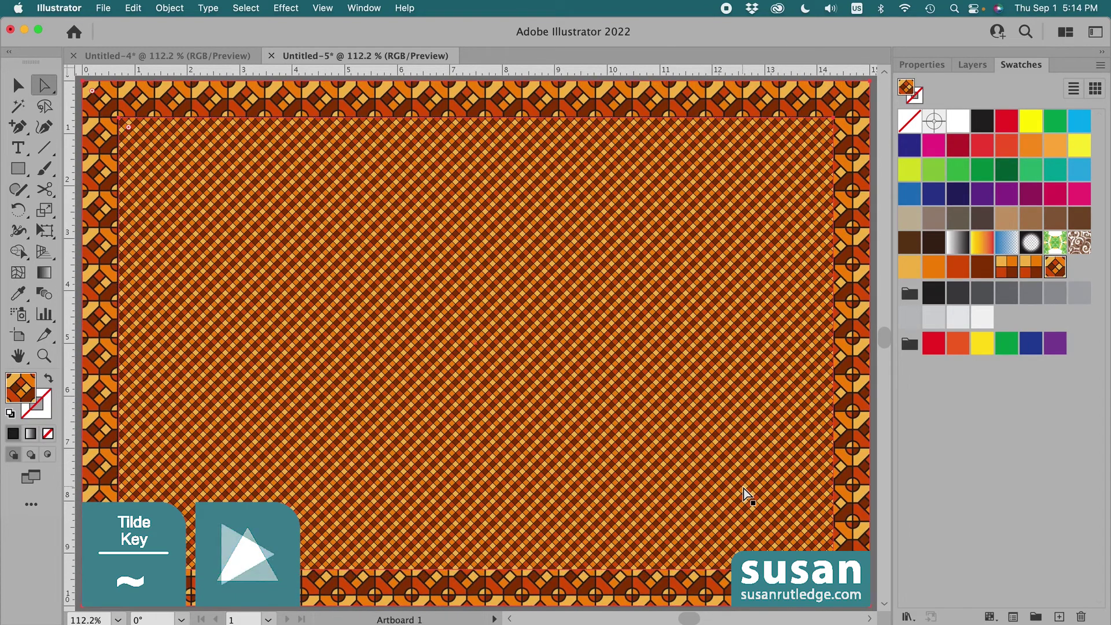
key("Right")
key("Right")
key("Right")
key("Right")
key("Right")
key("Right")
key("Right")
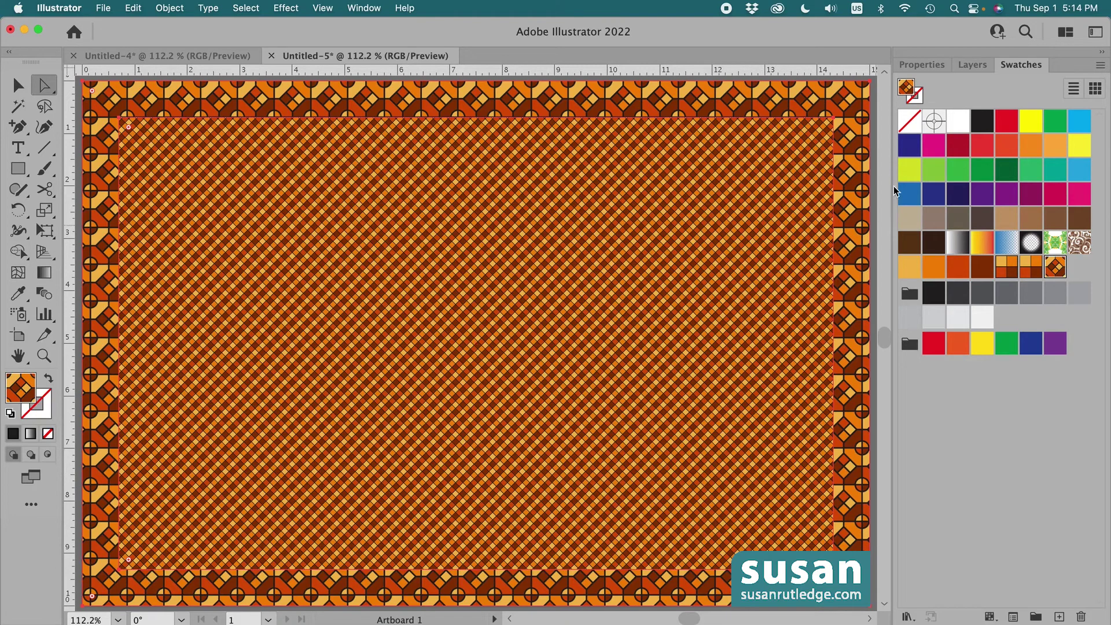
Step: Add a 3 pt black stroke to the patterned border frame and deselect it
left_click(924, 65)
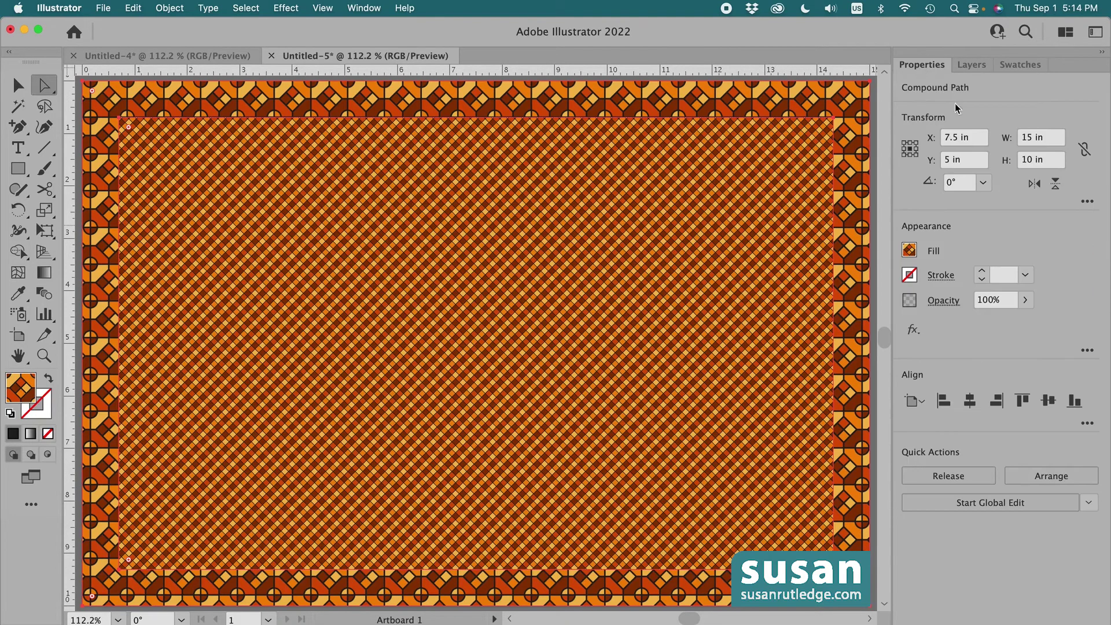
left_click(982, 270)
left_click(982, 270)
left_click(982, 270)
left_click(982, 270)
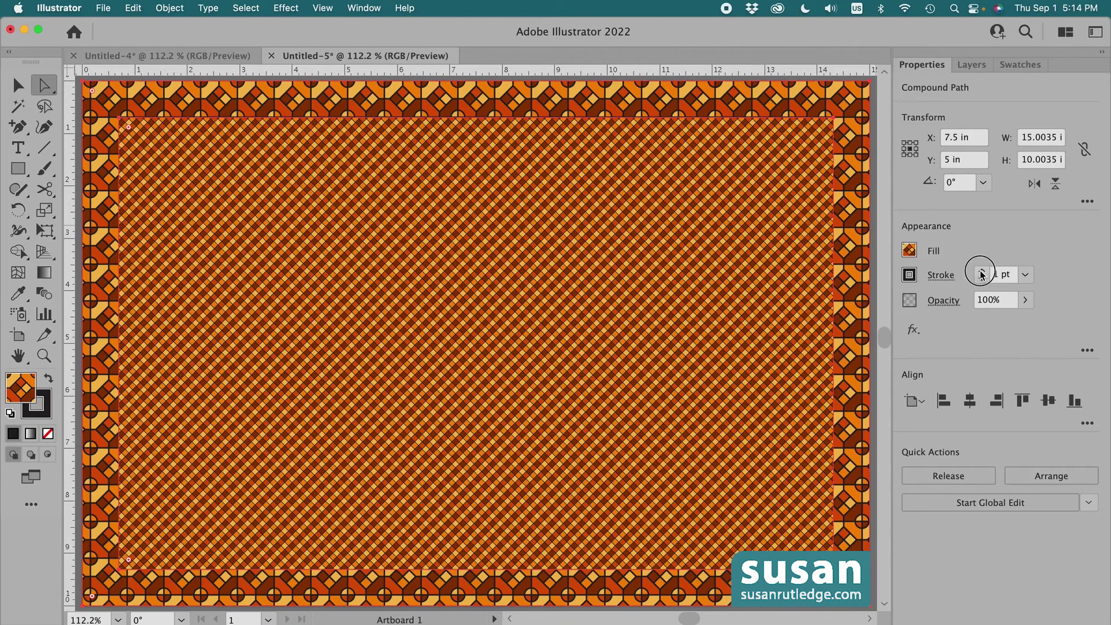
left_click(982, 270)
left_click(982, 270)
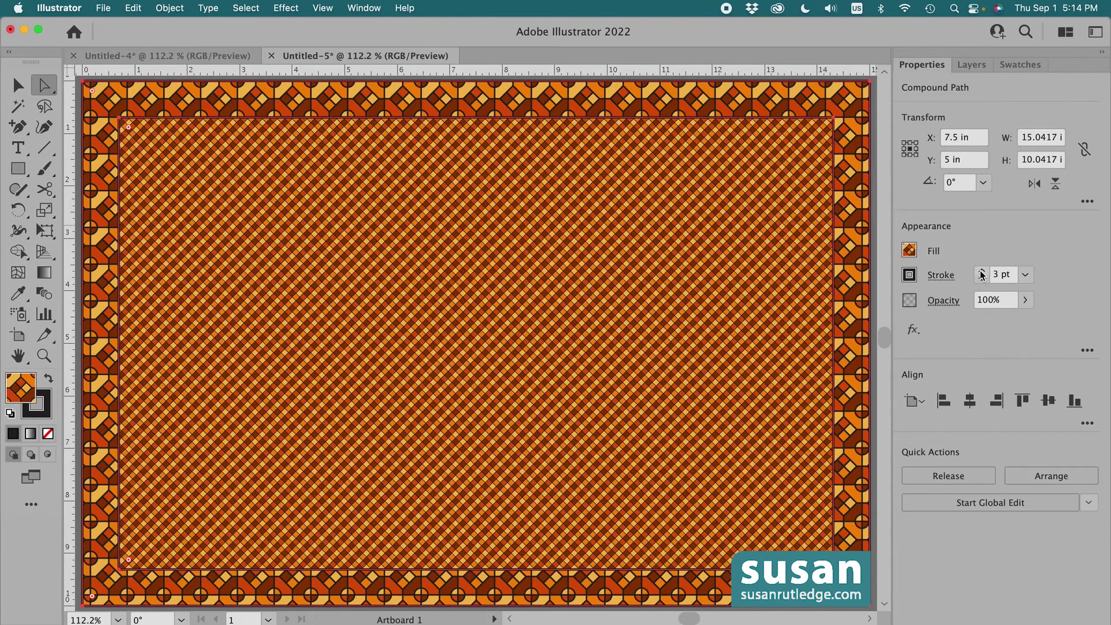
left_click(875, 319)
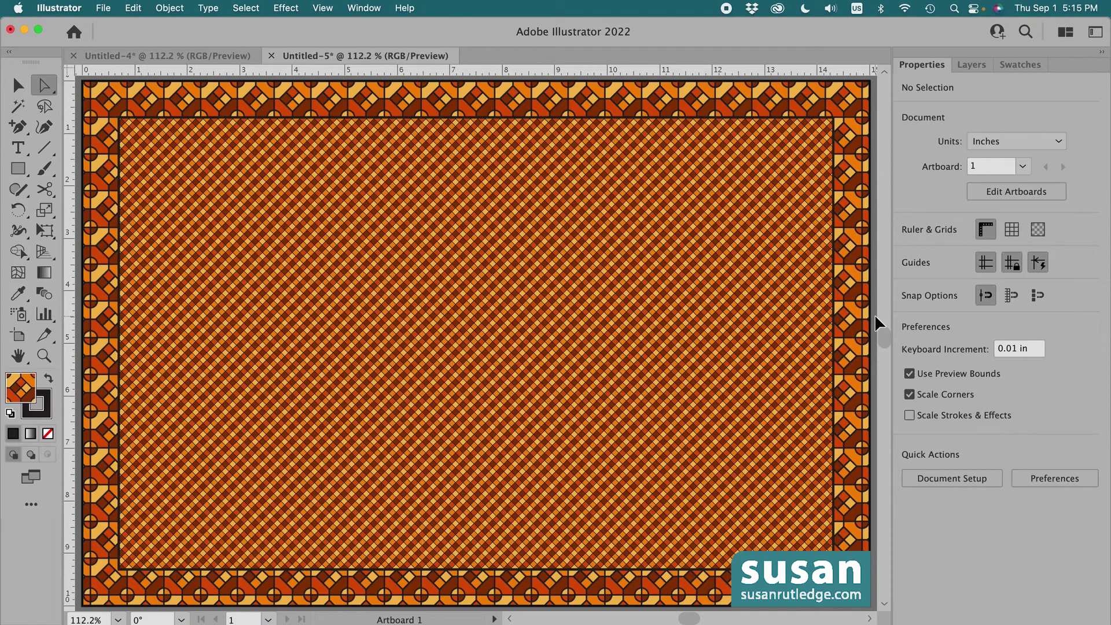
Step: Create a 6 in by 6 in circle and center it horizontally and vertically on the artboard
key("v")
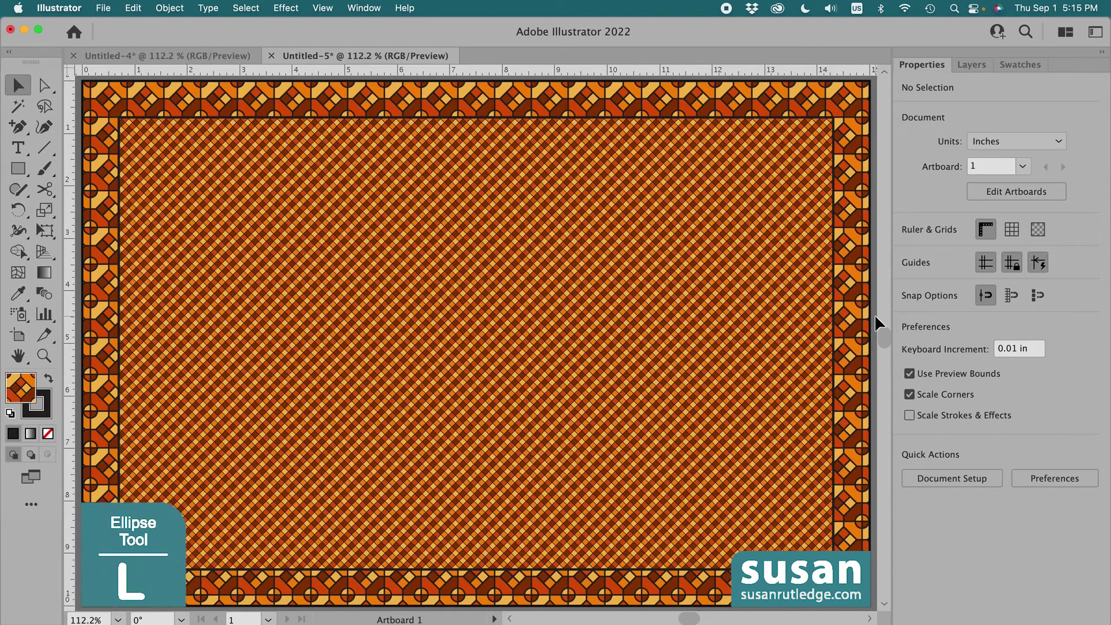
key("l")
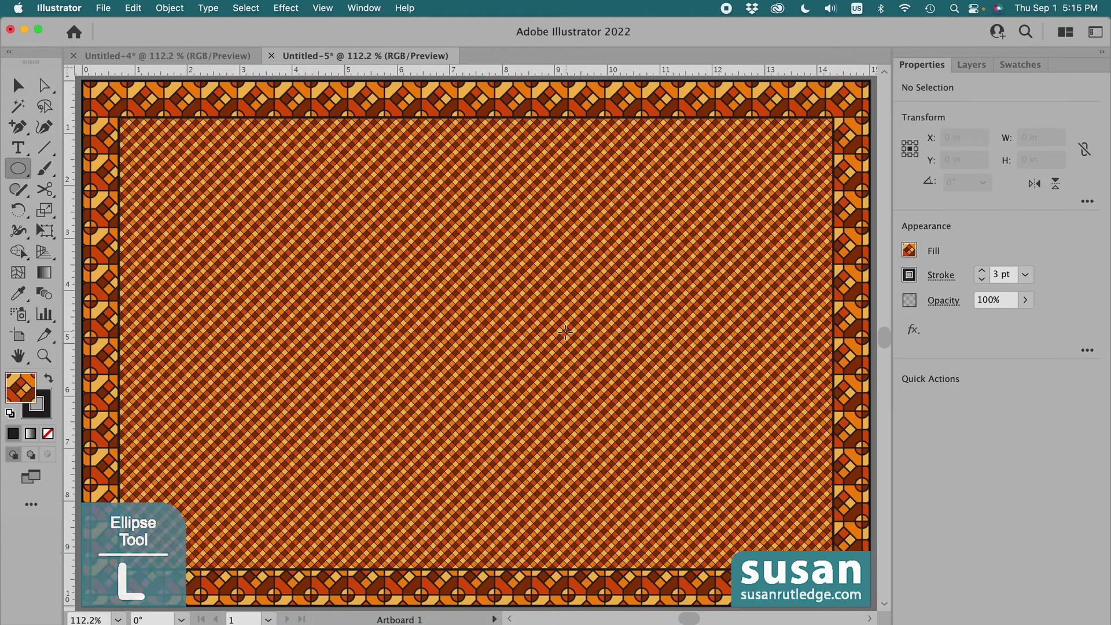
left_click(563, 333)
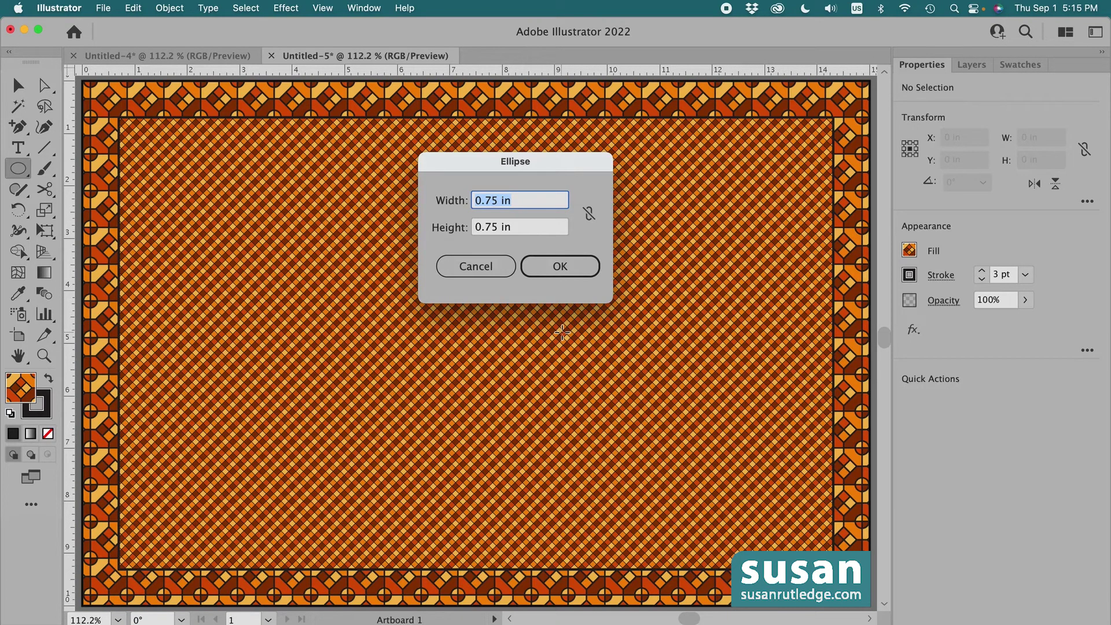
type("6")
key("Tab")
type("6")
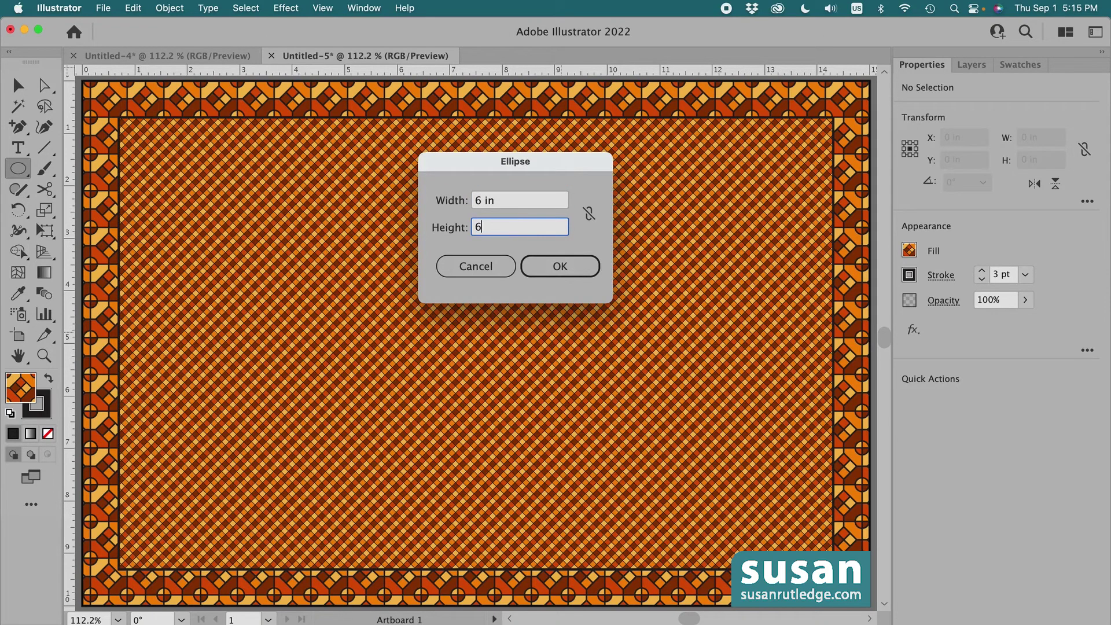
left_click(564, 267)
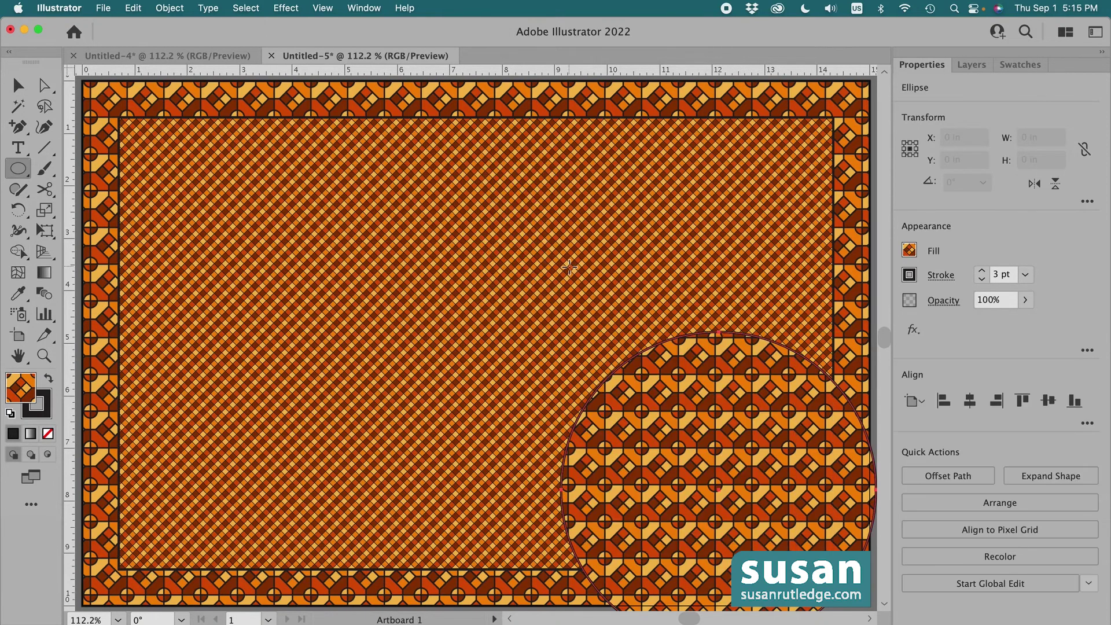
left_click(971, 401)
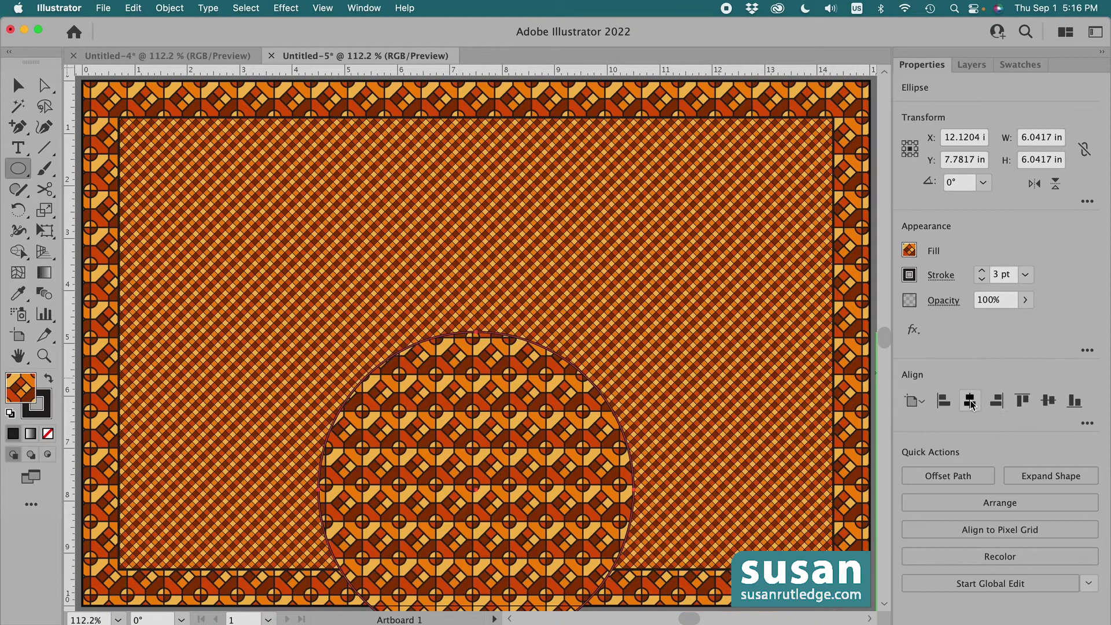
left_click(1048, 401)
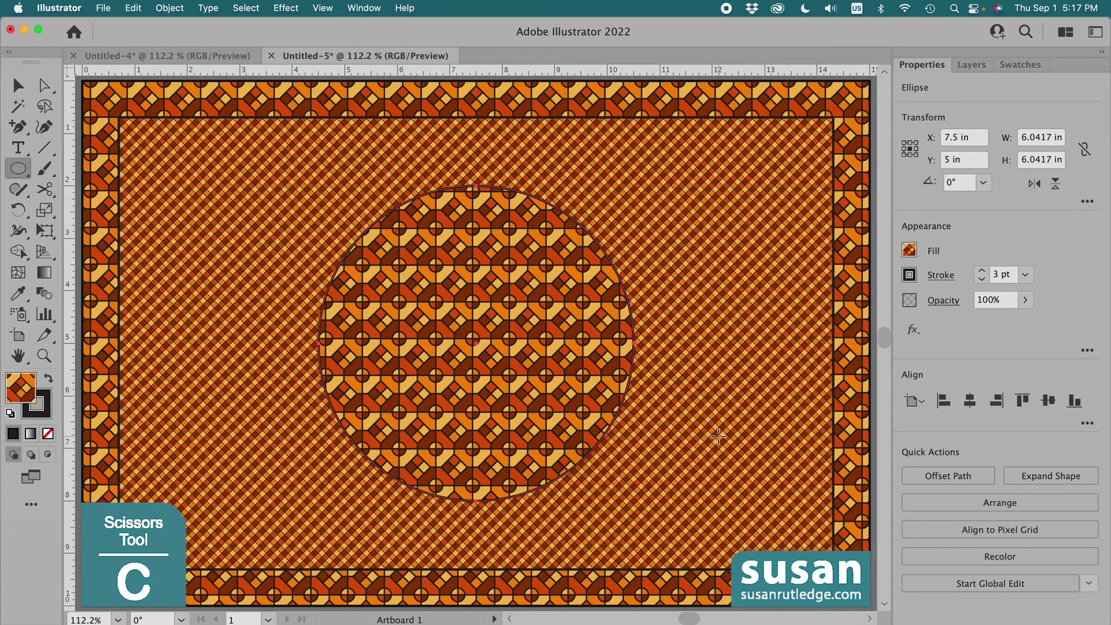
Step: Cut the circle into upper and lower halves at its left and right anchor points with the Scissors tool
key("c")
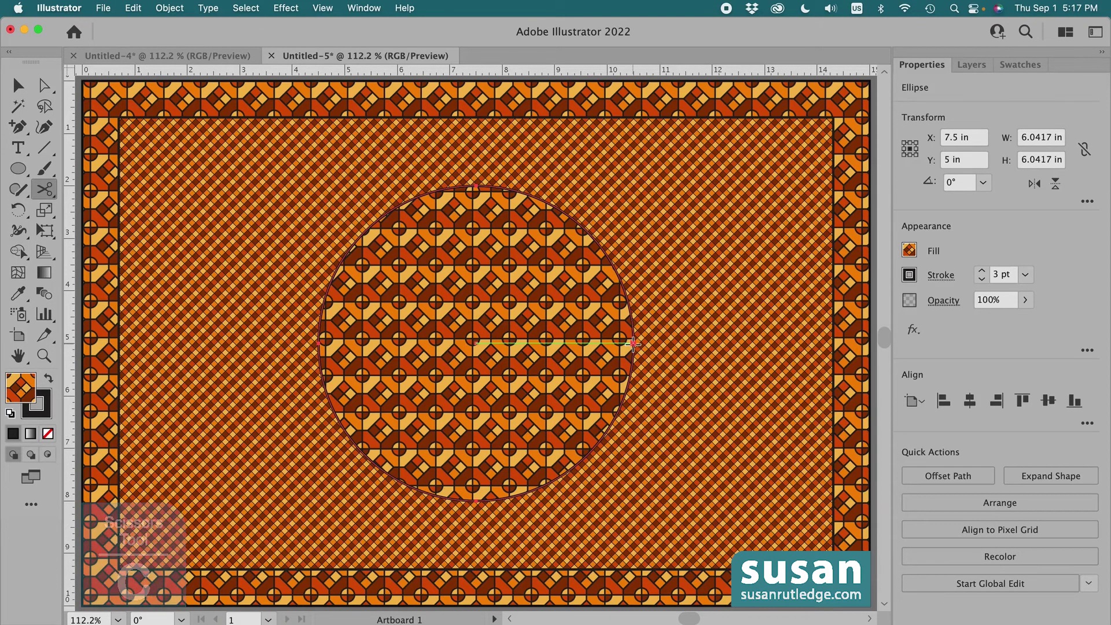
left_click(634, 343)
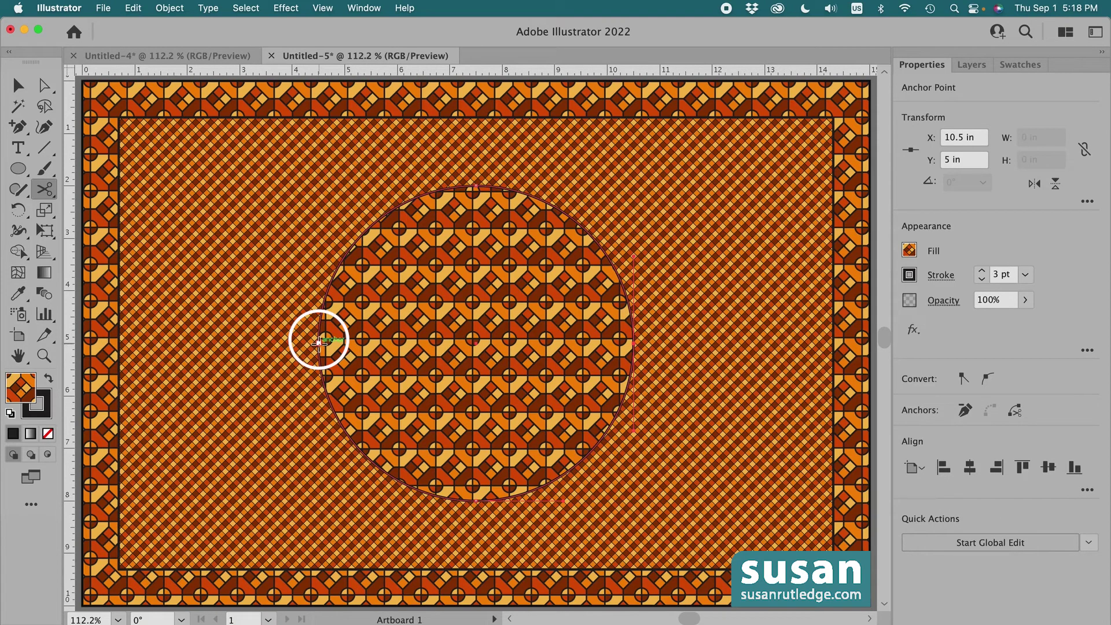
left_click(319, 343)
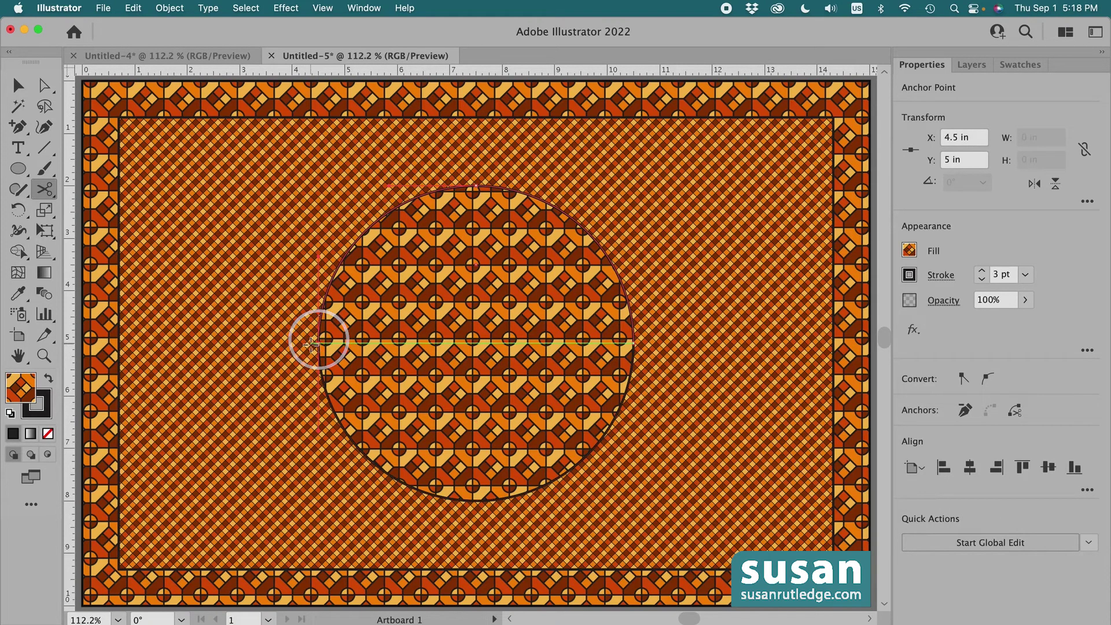
Step: Fill the circle's upper half with the four-color squares swatch, New Pattern Swatch 18
key("v")
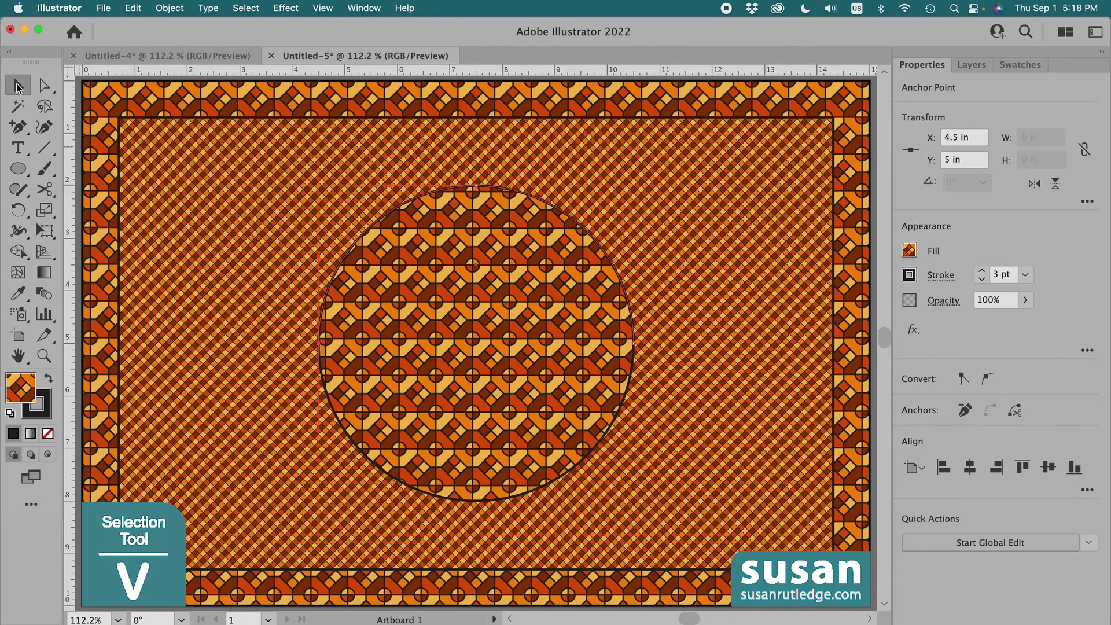
left_click(312, 355)
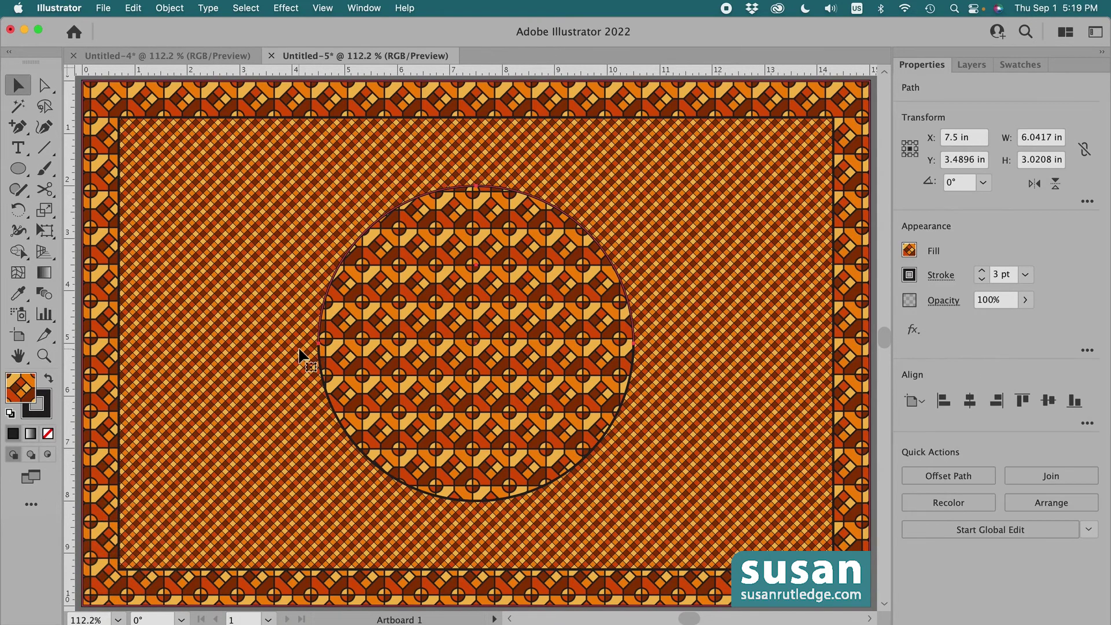
left_click(1018, 68)
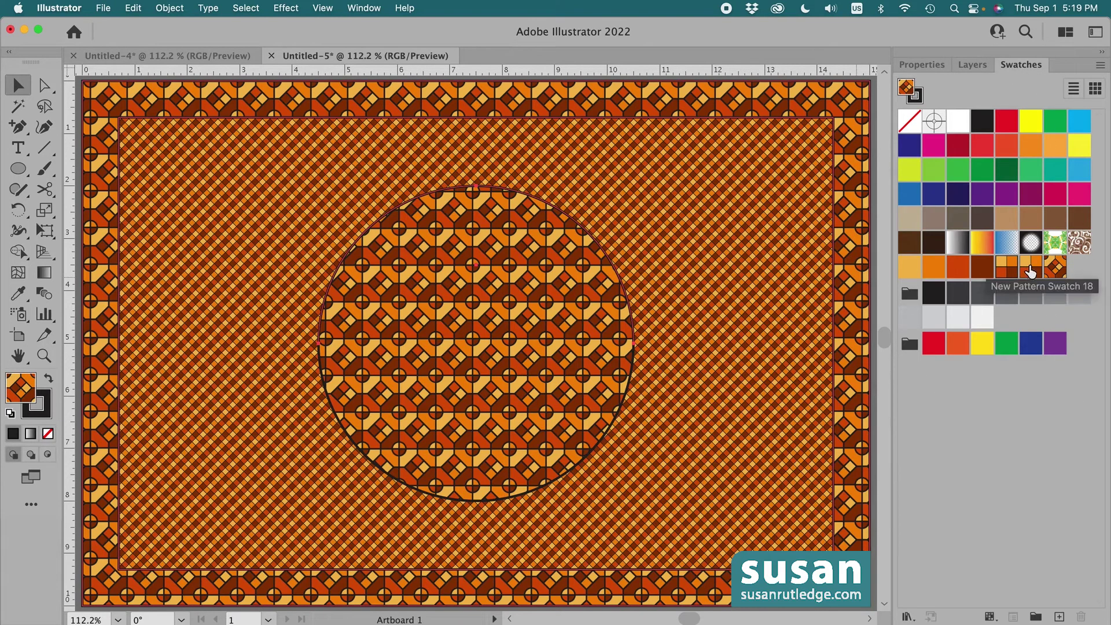
left_click(1028, 270)
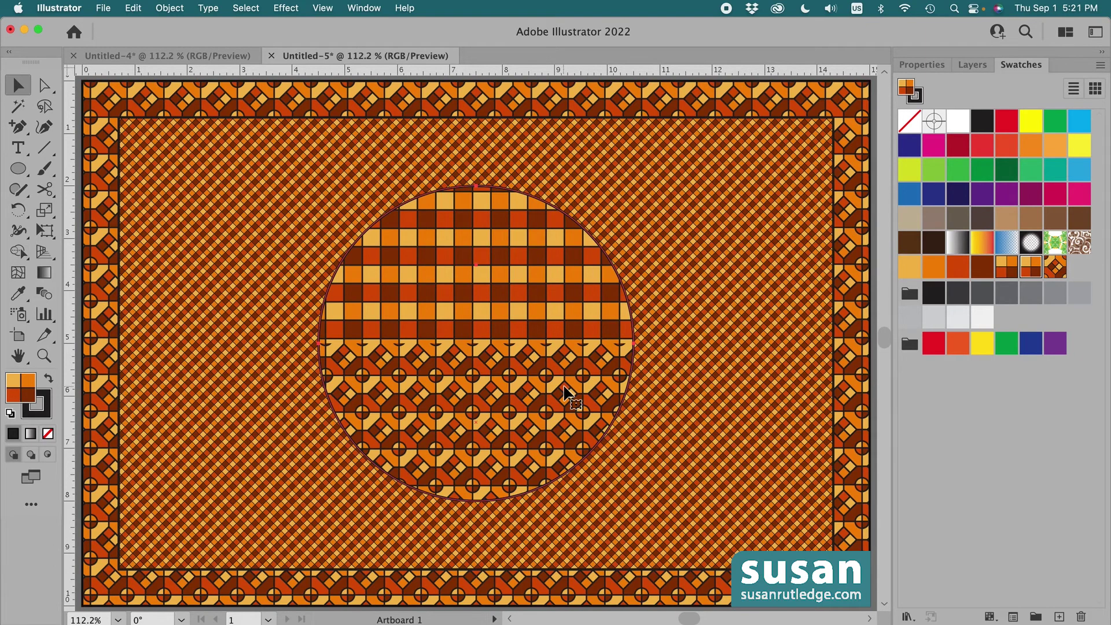
Step: Shift the squares pattern upward inside the upper half-circle until a row of squares meets the dividing line
key("a")
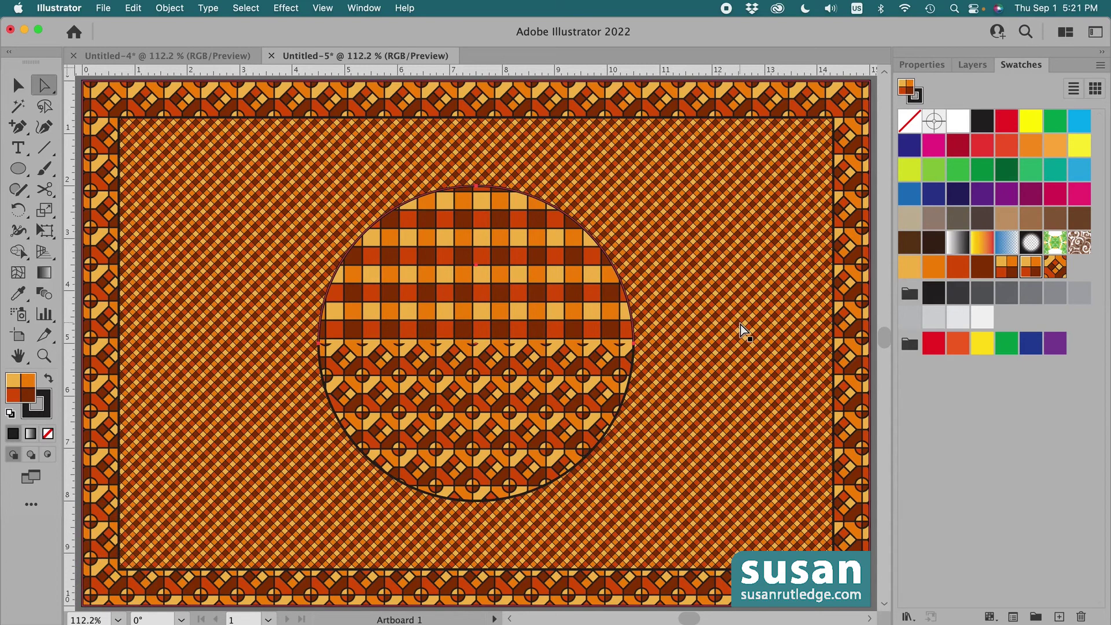
key("asciitilde")
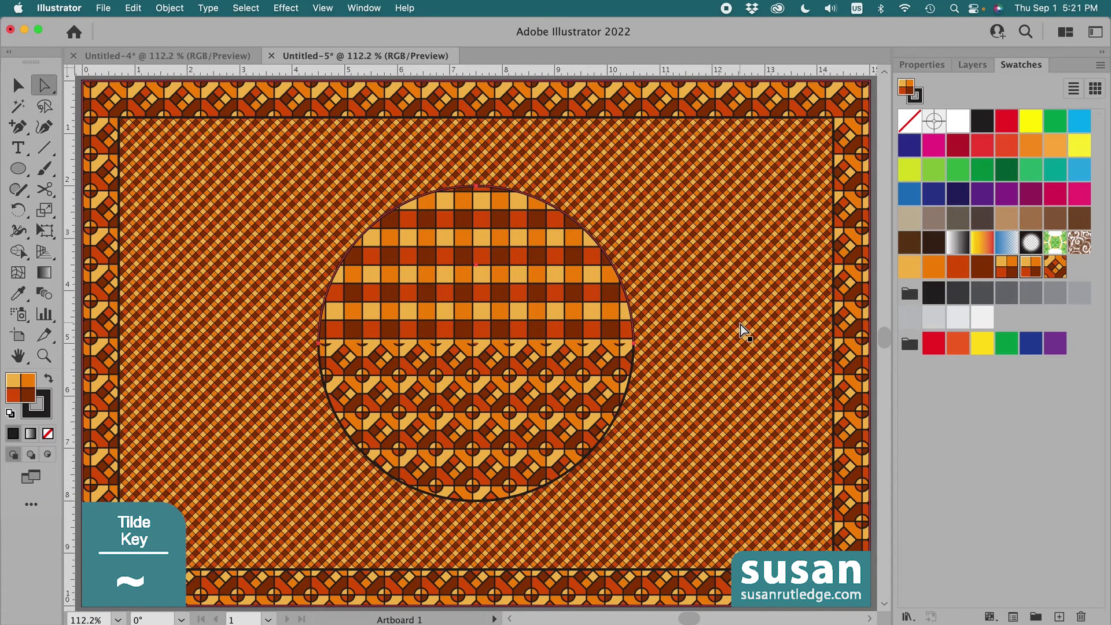
key("Up")
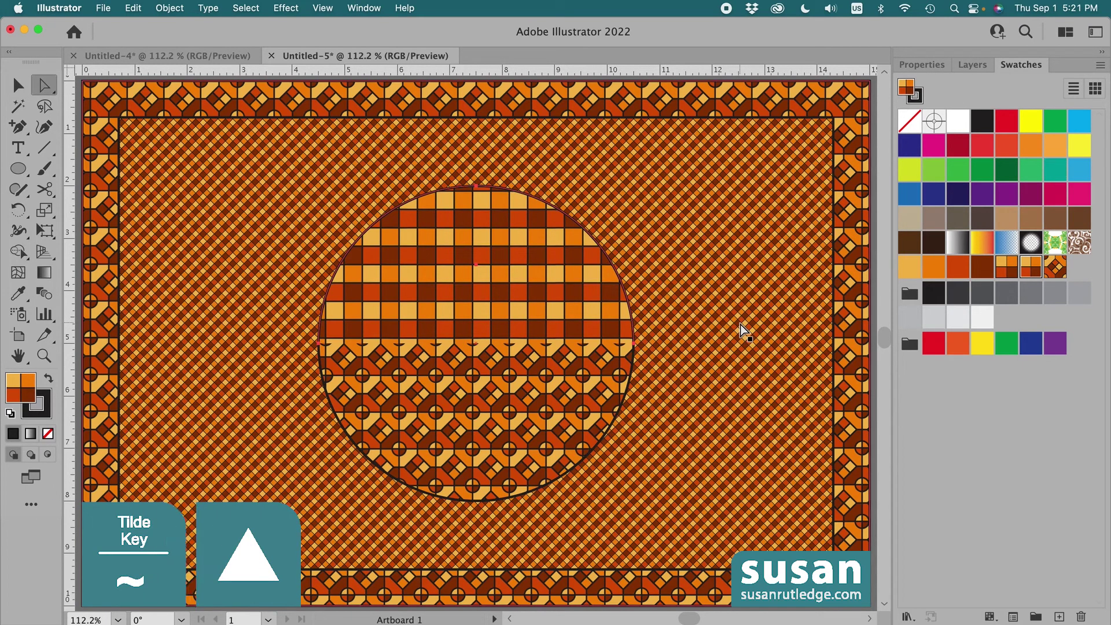
key("Up")
key("Up")
key("Up")
key("Up")
key("Up")
key("Up")
key("Up")
key("Up")
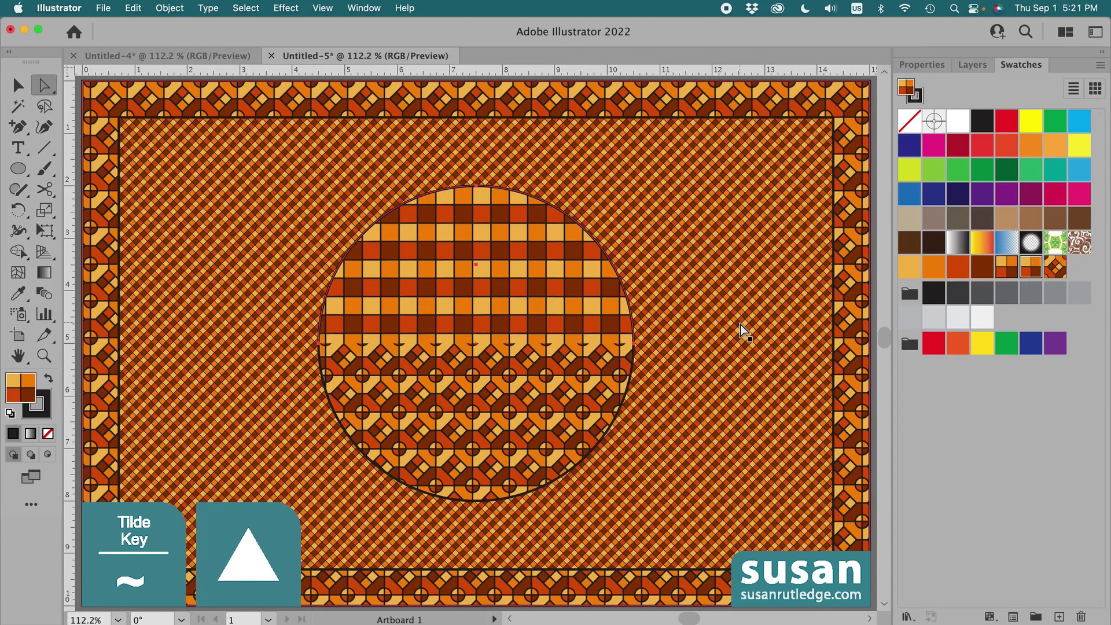
key("Up")
key("Up")
key("Up")
key("Up")
key("Up")
key("Up")
key("Up")
key("Up")
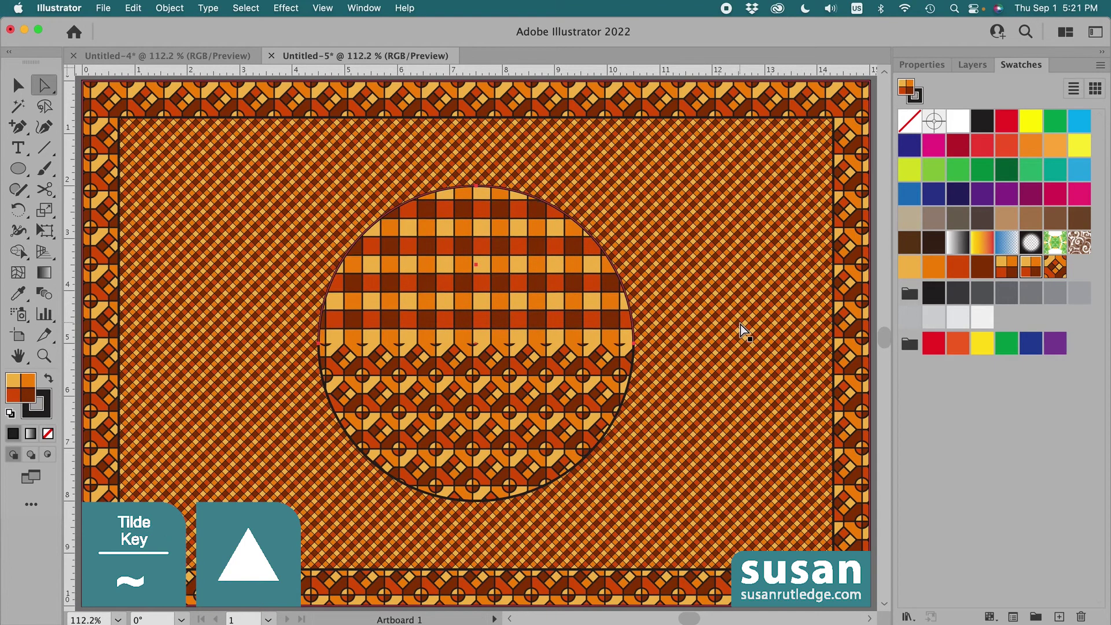
key("Up")
key("Up")
key("Up")
key("Up")
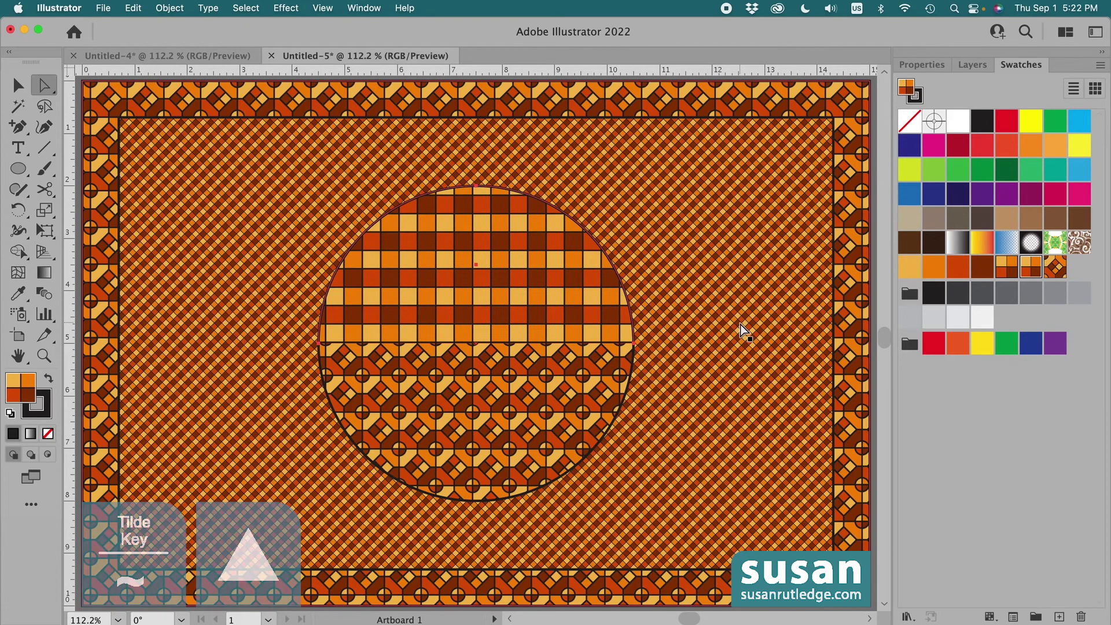
Step: Shift the diamond-and-circle pattern slightly downward inside the lower half-circle to align it with the dividing line
left_click(492, 402)
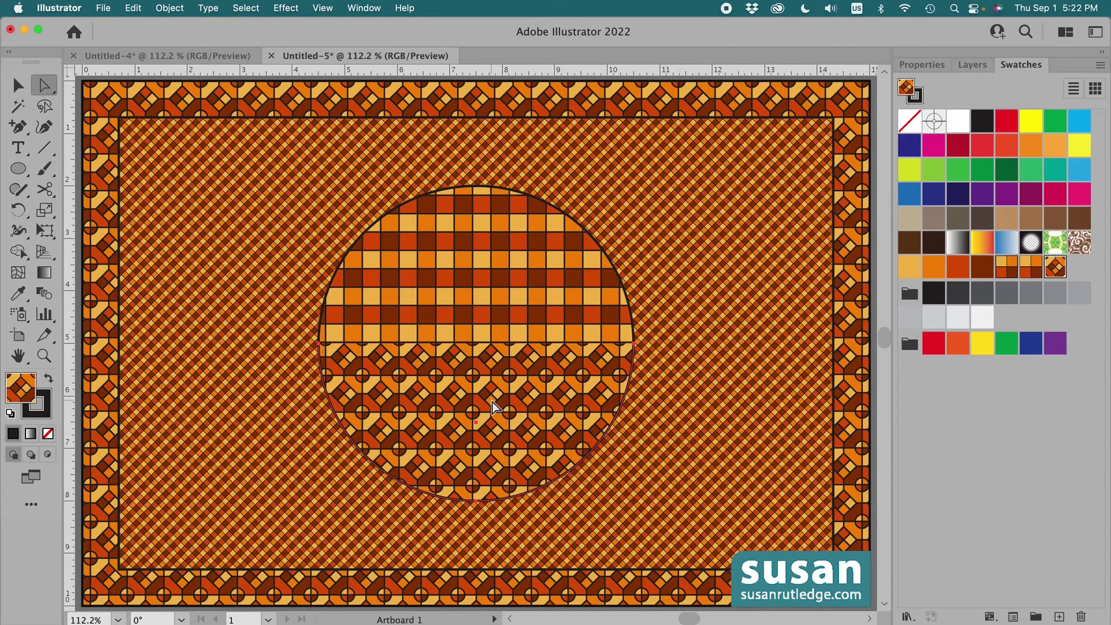
key("asciitilde")
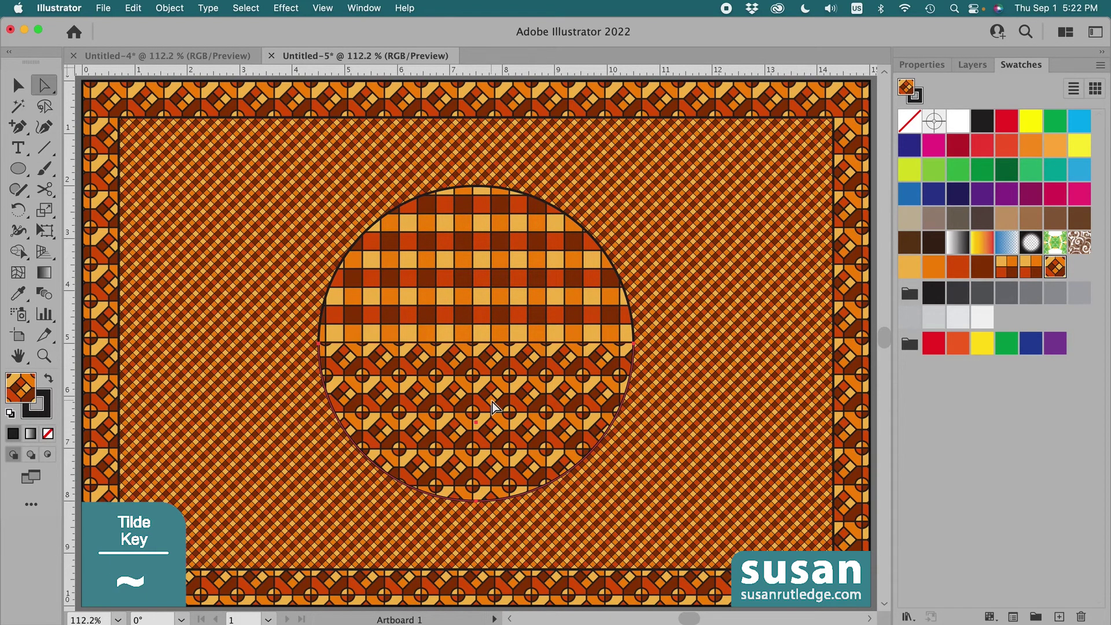
key("Down")
key("Down")
key("Down")
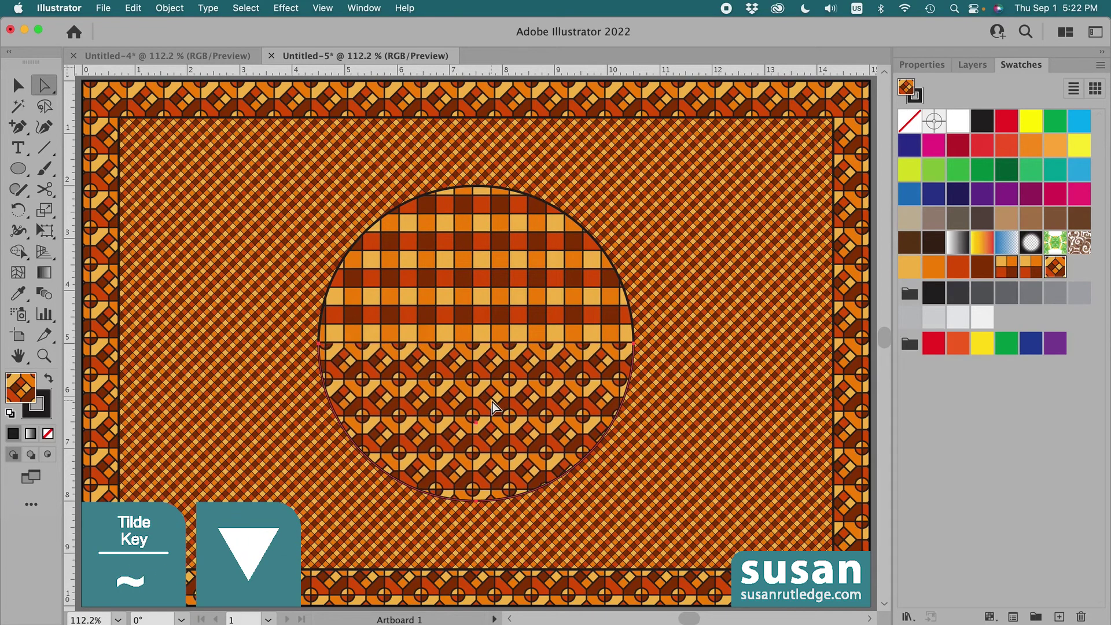
Step: Nudge the diamond-and-circle pattern further down inside the lower half-circle until its top row of circles sits whole below the dividing line
key("Down")
key("Down")
key("Down")
key("Down")
key("Down")
key("Down")
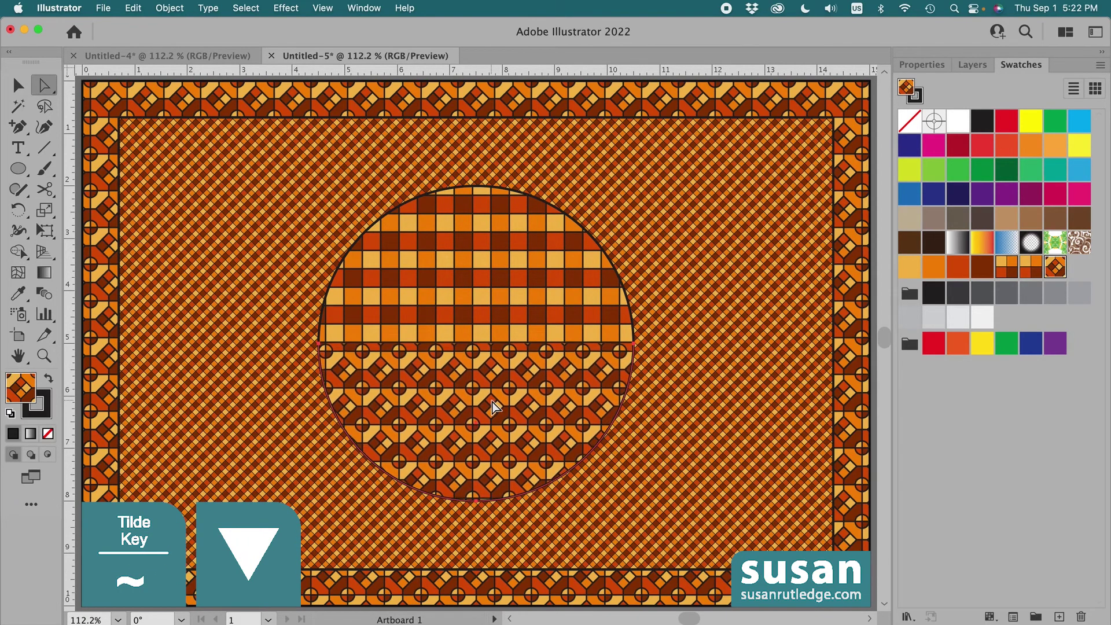
key("Down")
key("Down")
key("Down")
key("Down")
key("Down")
key("Down")
key("Down")
key("Down")
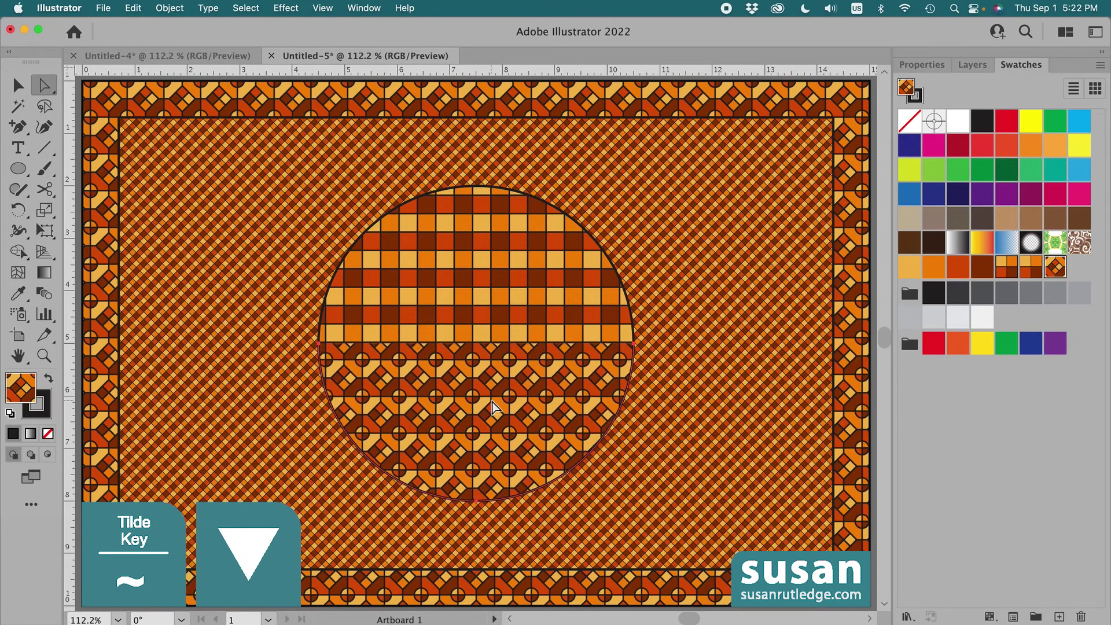
key("Down")
key("Down")
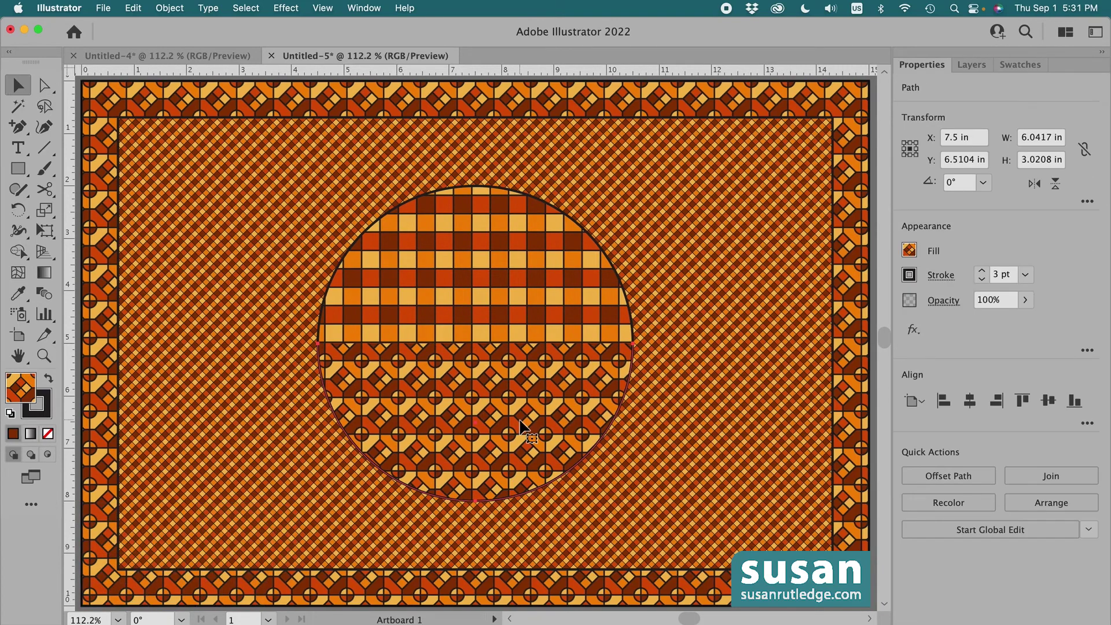
Step: Group the two patterned half-circles and move the group straight down about 1.09 in, to a Y position of about 6.09 in
left_click(513, 286, "shift")
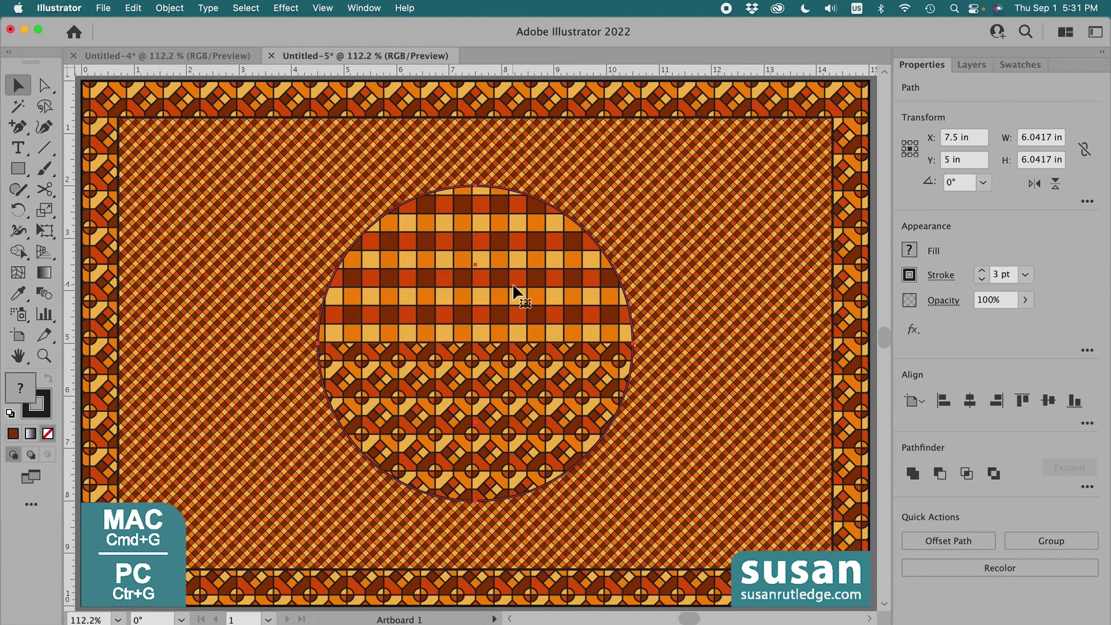
key("super+g")
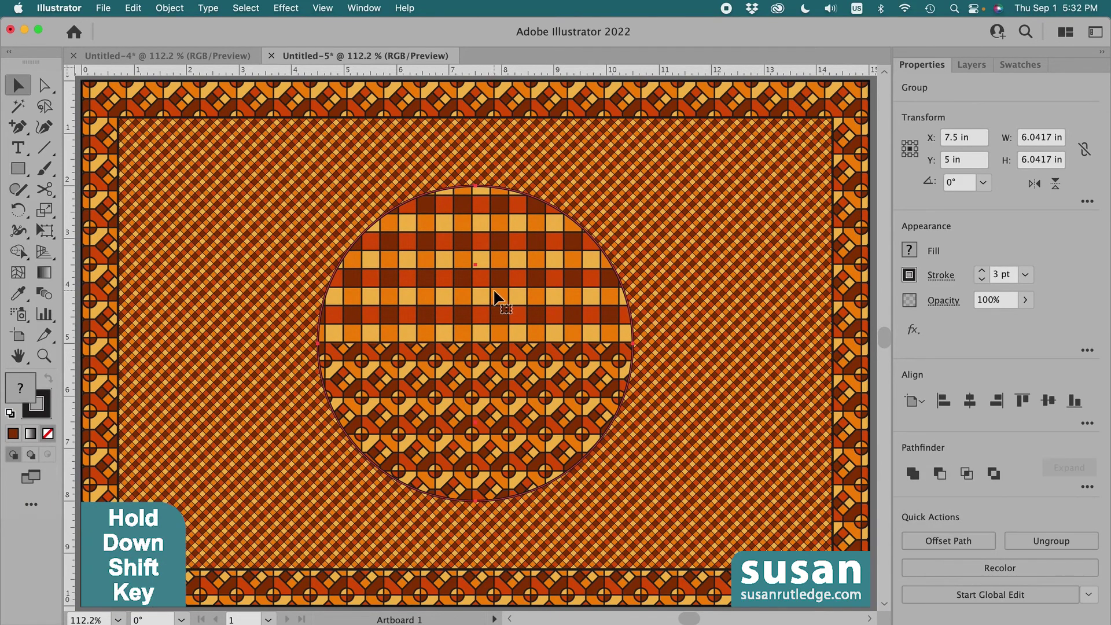
left_click_drag(478, 293, 477, 349)
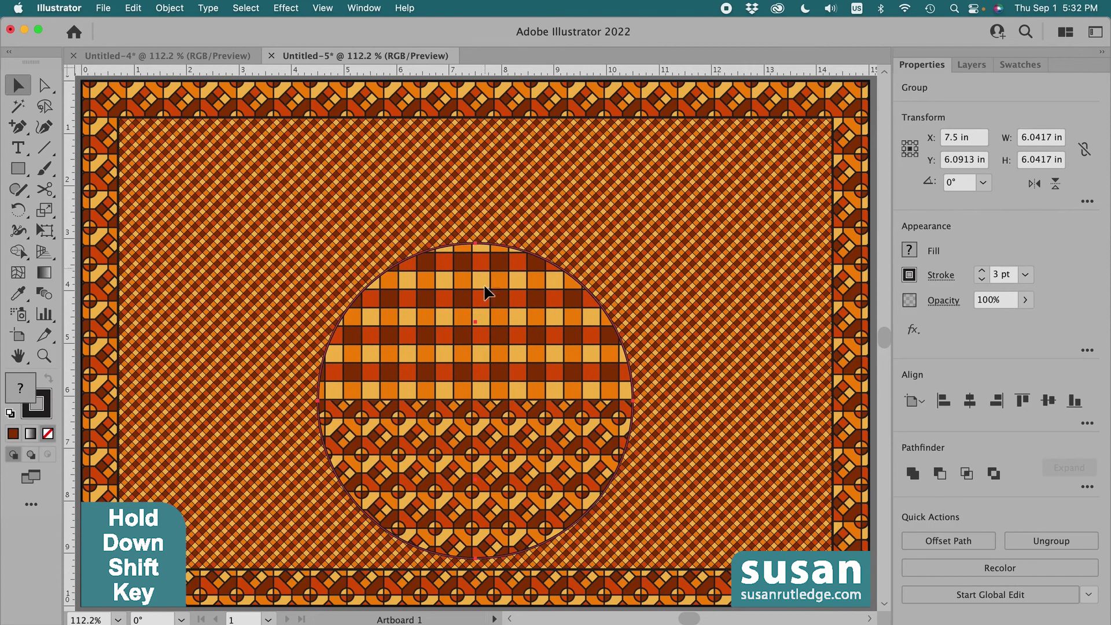